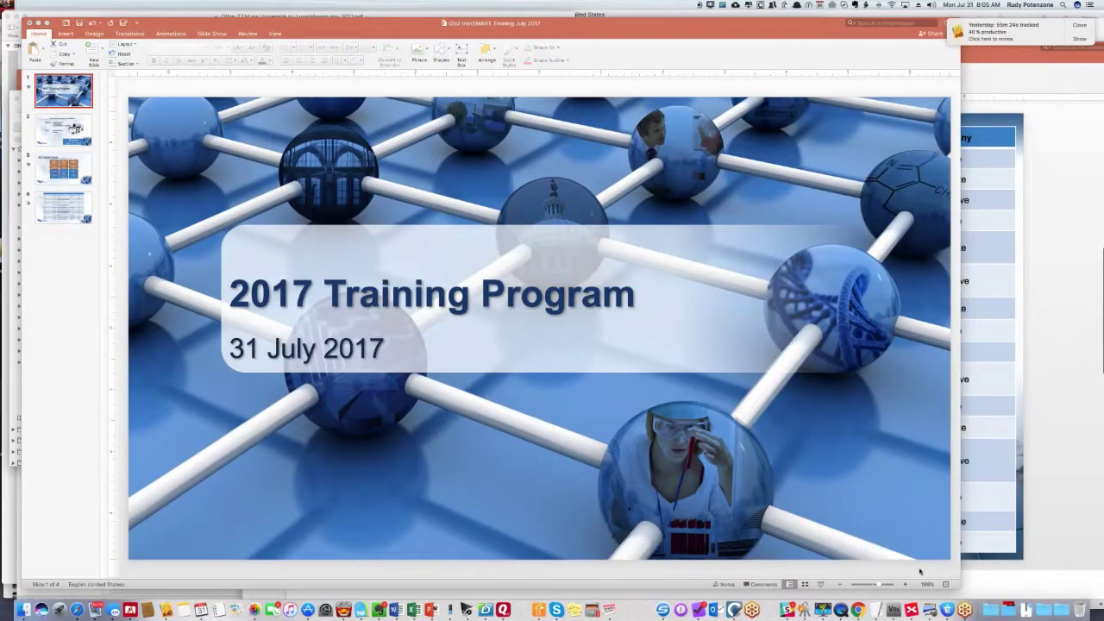
- Bring the '2017 Training Program' deck to the front and present it from the title slide
left_click(820, 585)
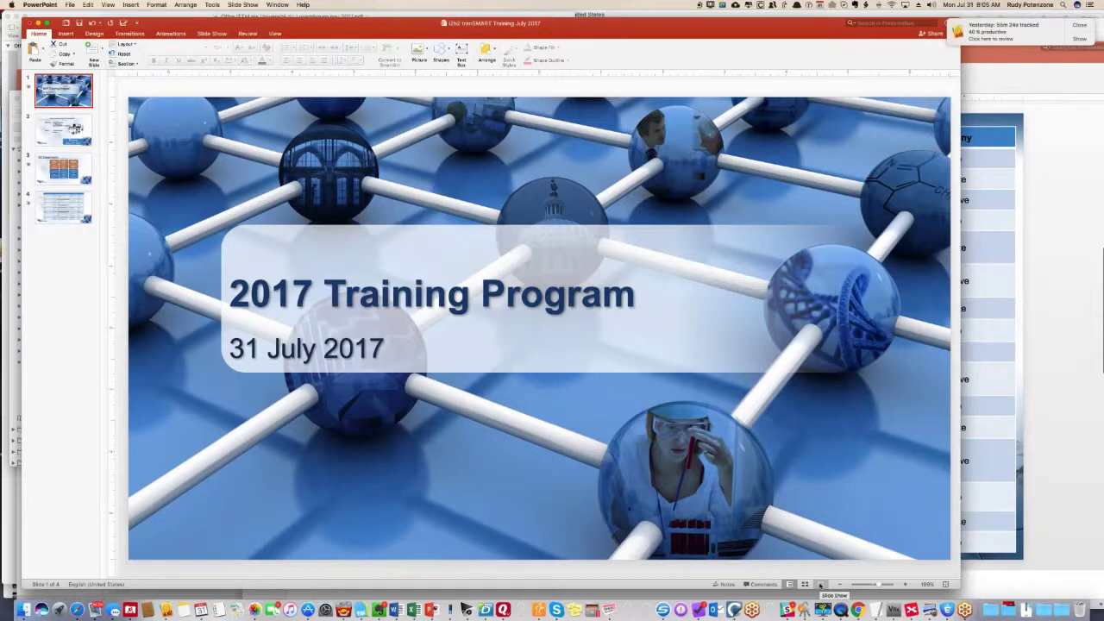
left_click(820, 585)
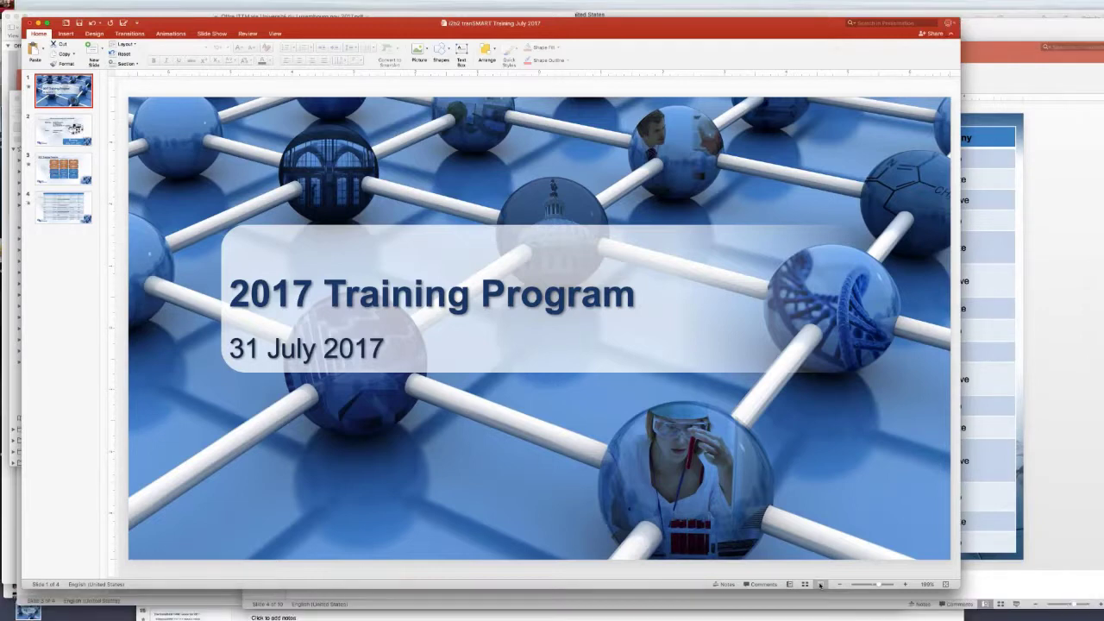
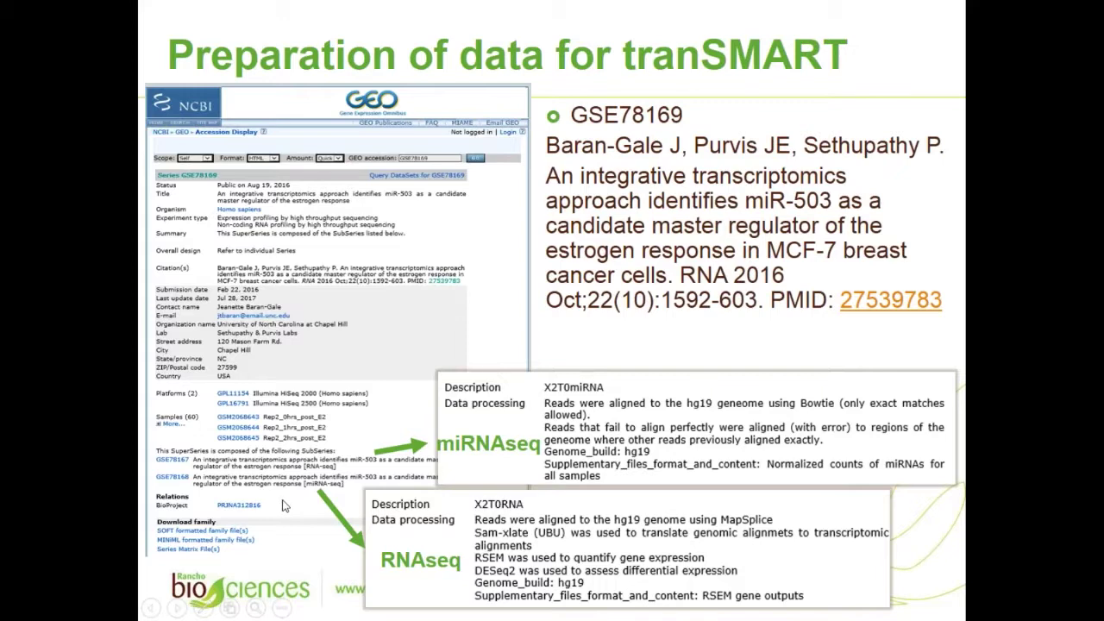
- Advance the PowerPoint slideshow one slide to the Summary of the article
key("Right")
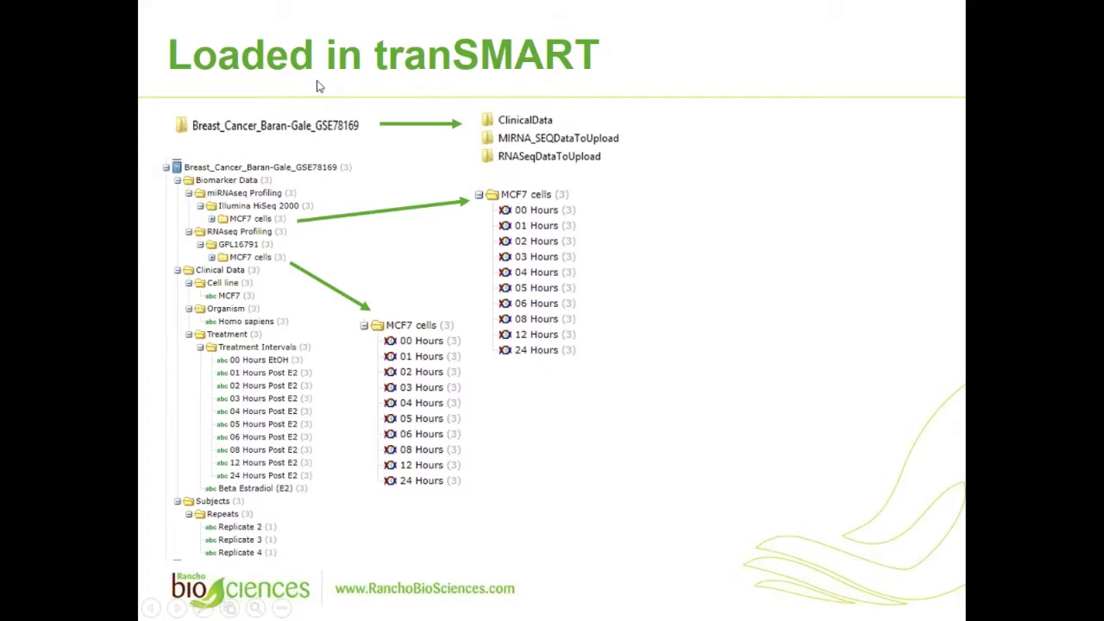
- Leave the slideshow, switch to the second tranSMART tab and log in
key("alt+Tab")
left_click(219, 11)
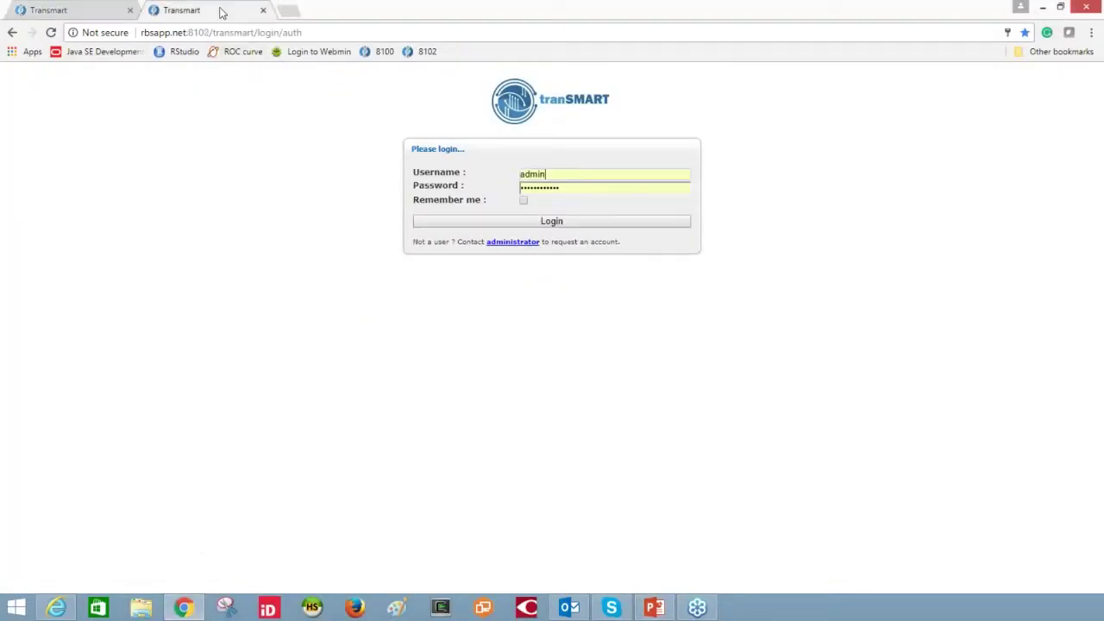
left_click(527, 224)
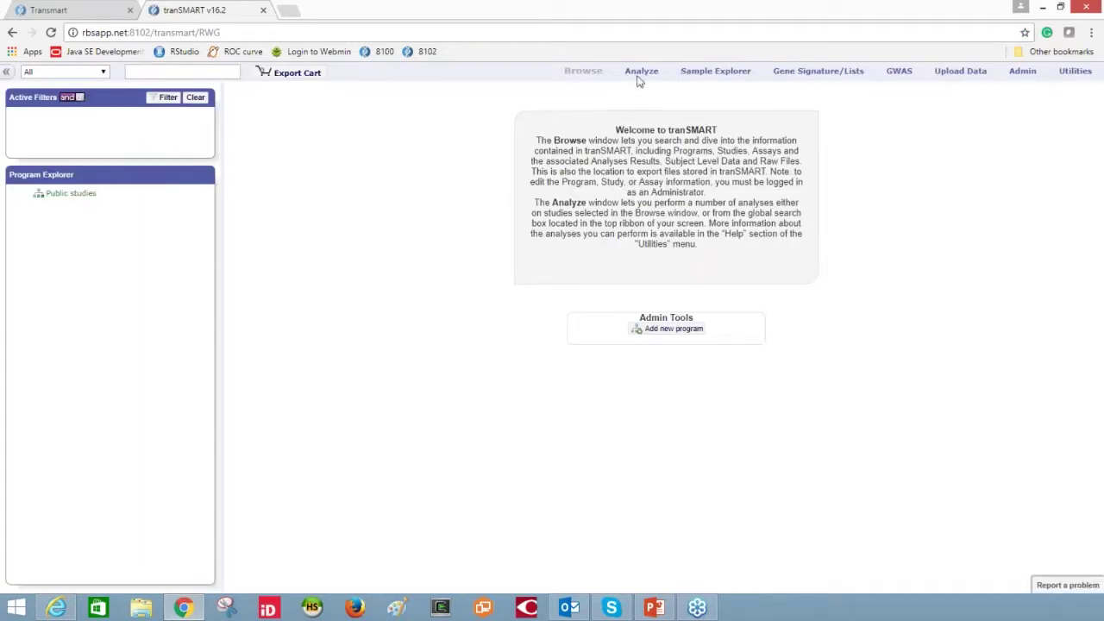
- In the Dataset Explorer, expand Public Studies and the Breast_Cancer_Baran-Gale_GSE78169 study
left_click(639, 74)
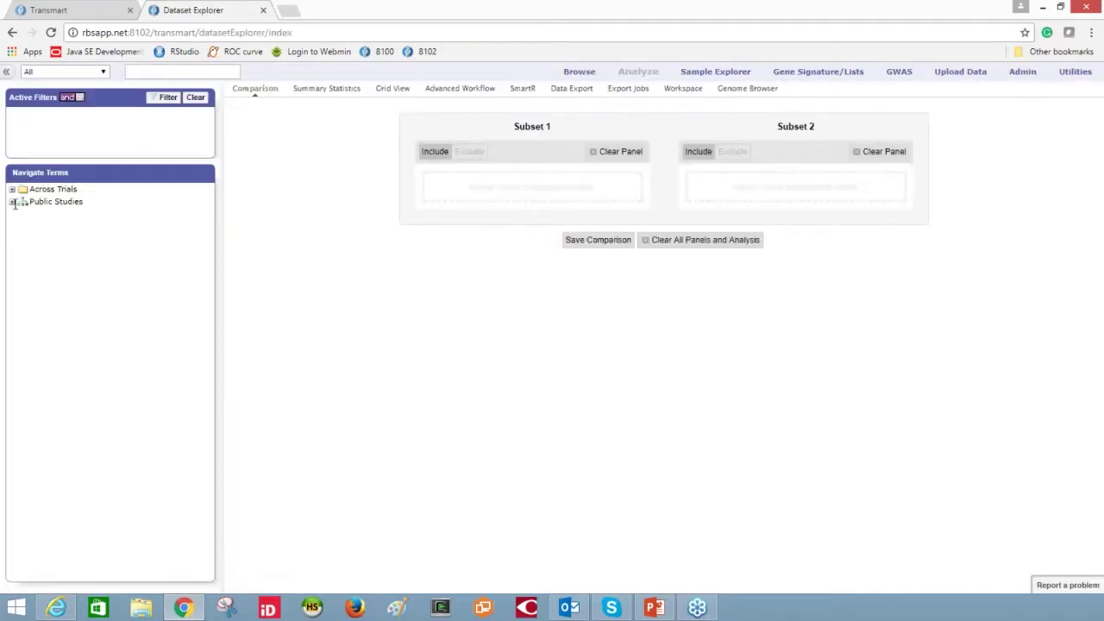
left_click(12, 202)
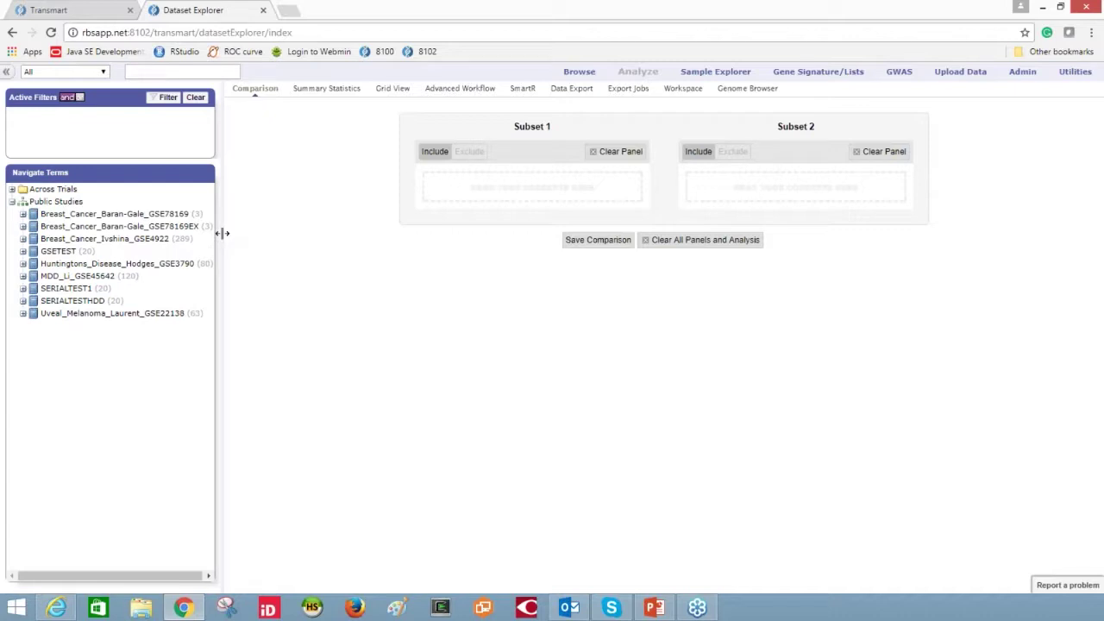
left_click_drag(222, 233, 245, 232)
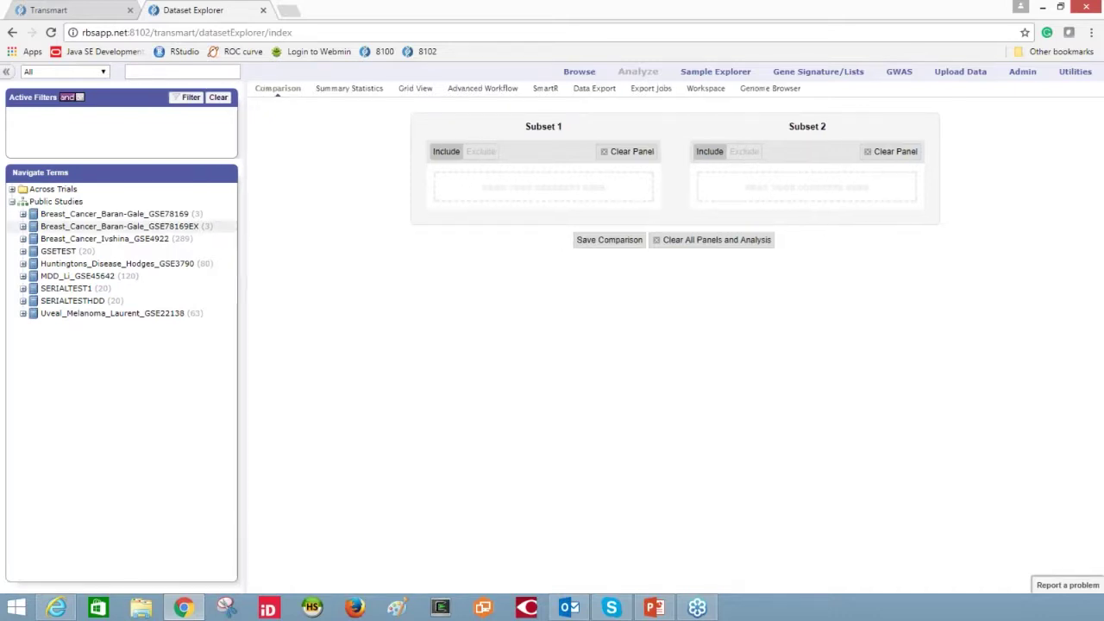
left_click(23, 214)
- Expand Biomarker Data to the miRNAseq and RNAseq MCF7 cells time points, then collapse them
left_click(33, 226)
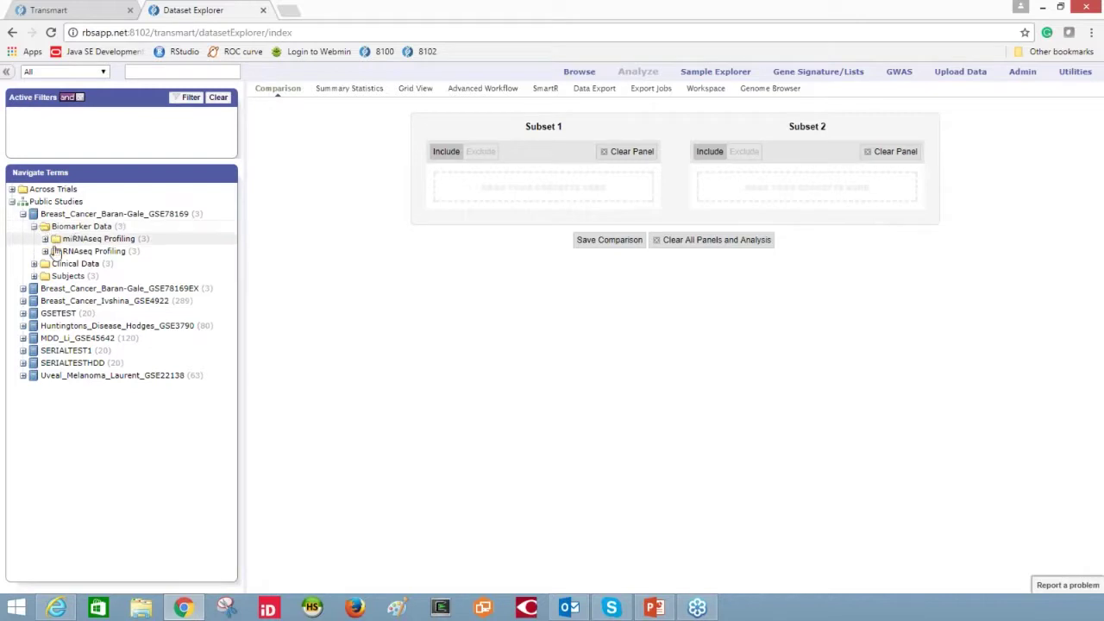
left_click(44, 238)
left_click(45, 263)
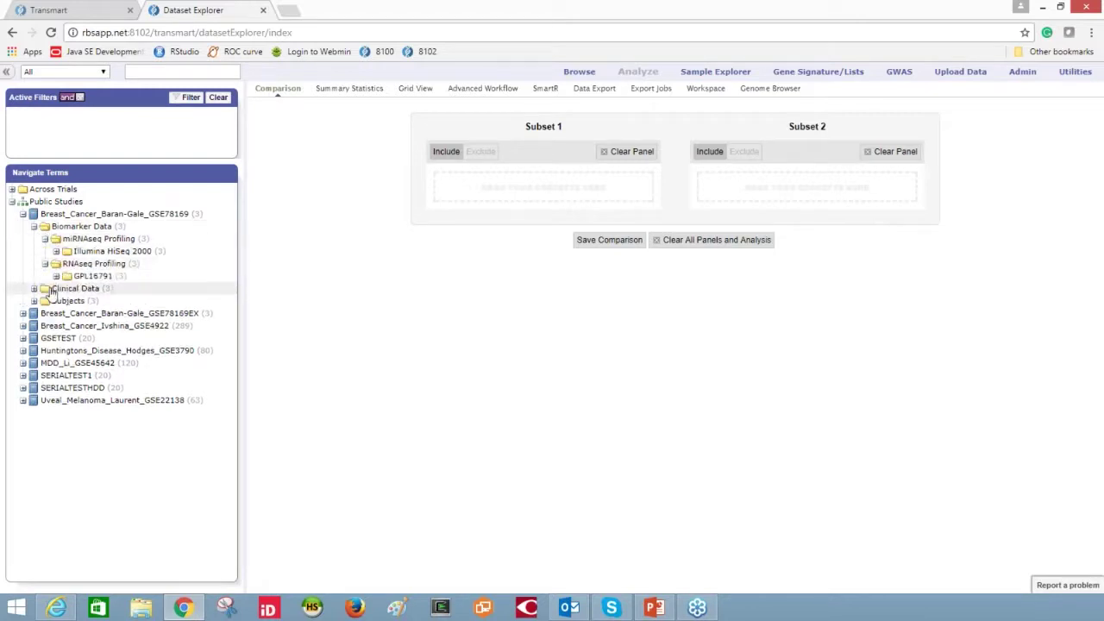
left_click(56, 275)
left_click(56, 250)
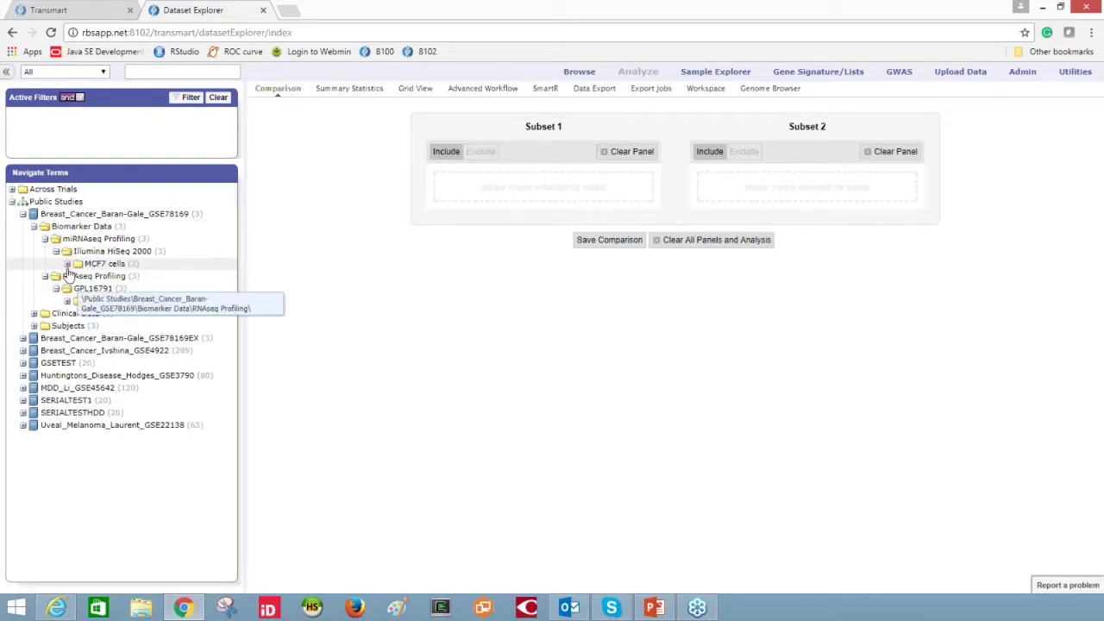
left_click(68, 263)
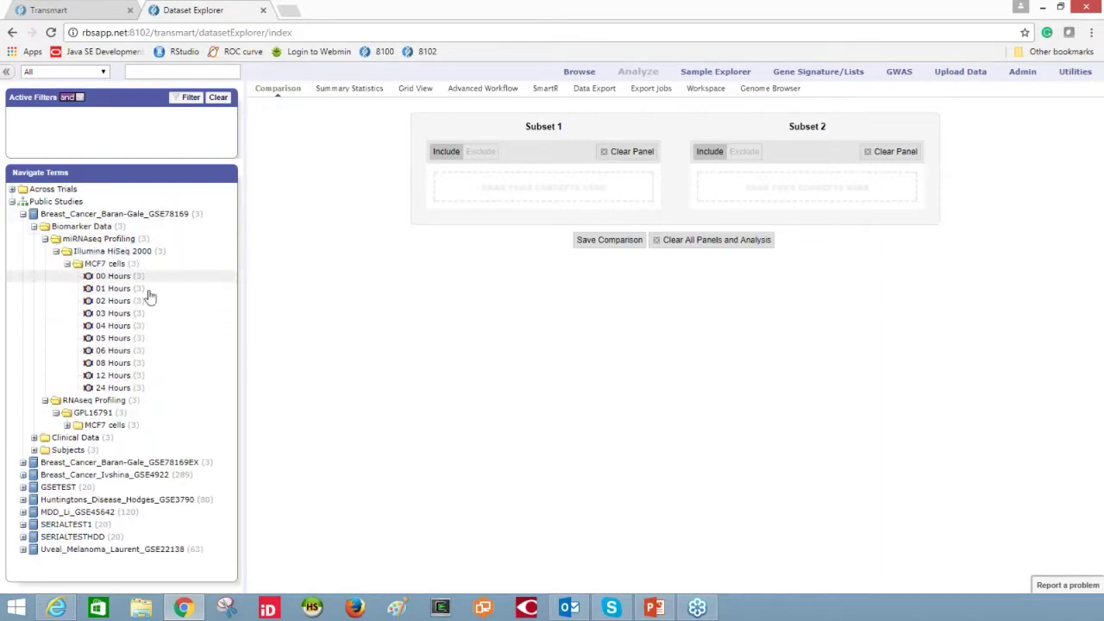
left_click(67, 424)
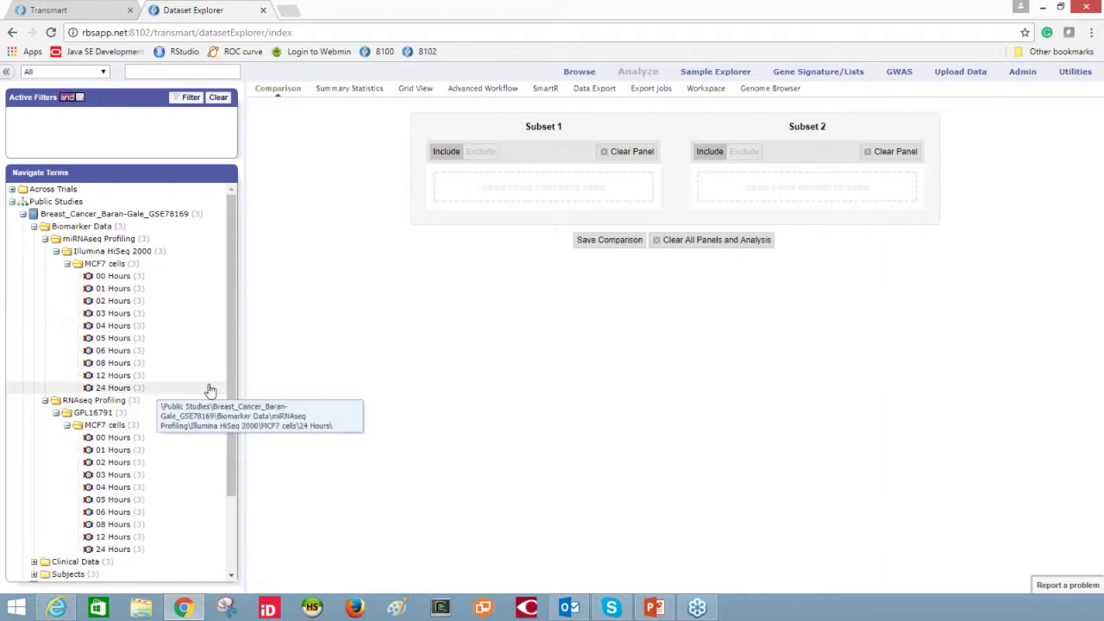
scroll(95, 363, "down", 3)
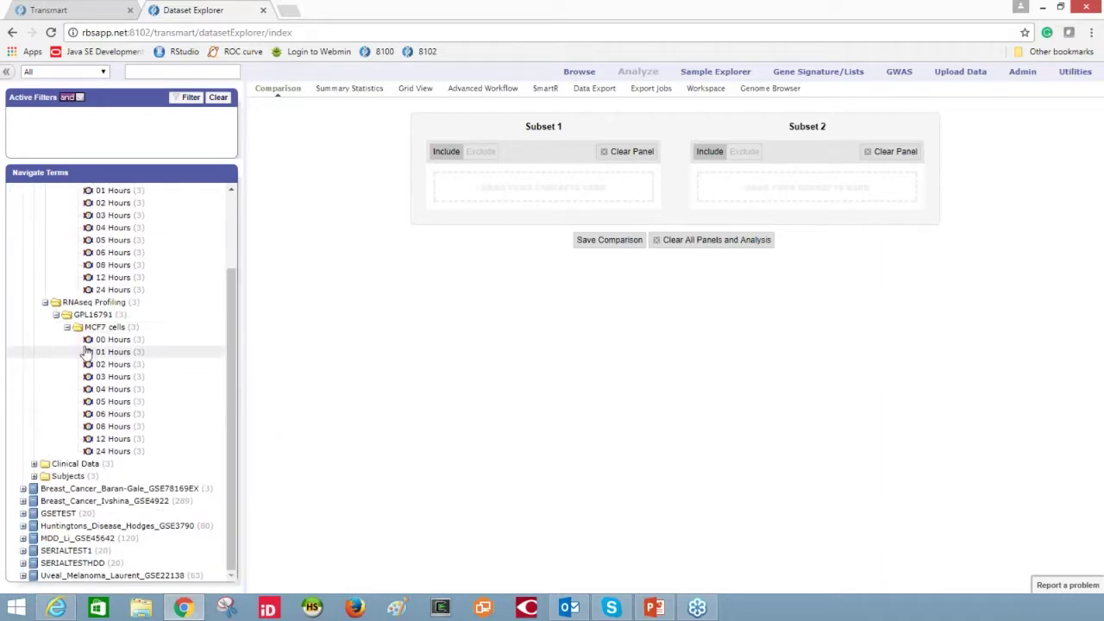
left_click(67, 327)
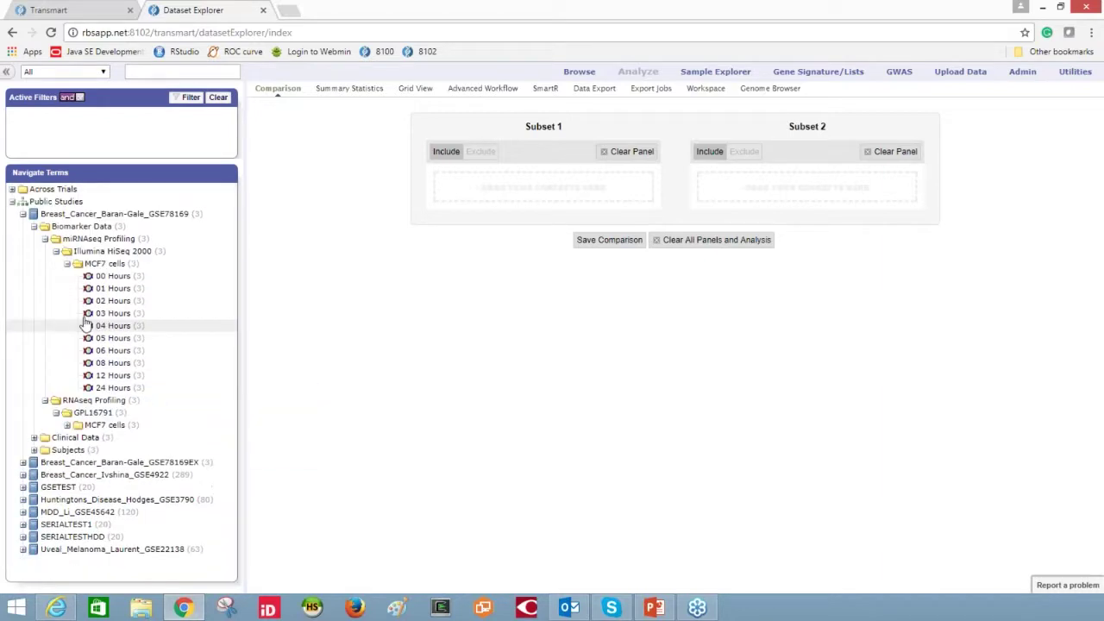
left_click(67, 263)
- Expand Clinical Data's Cell line, Organism, Treatment and Treatment Intervals nodes
left_click(35, 313)
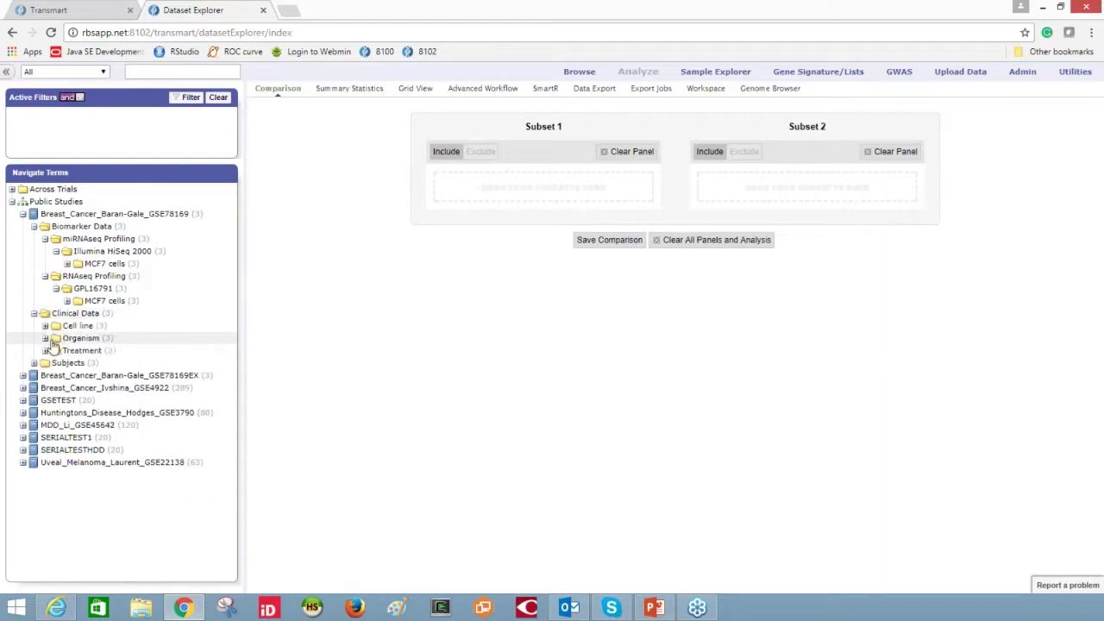
left_click(45, 350)
left_click(45, 338)
left_click(45, 325)
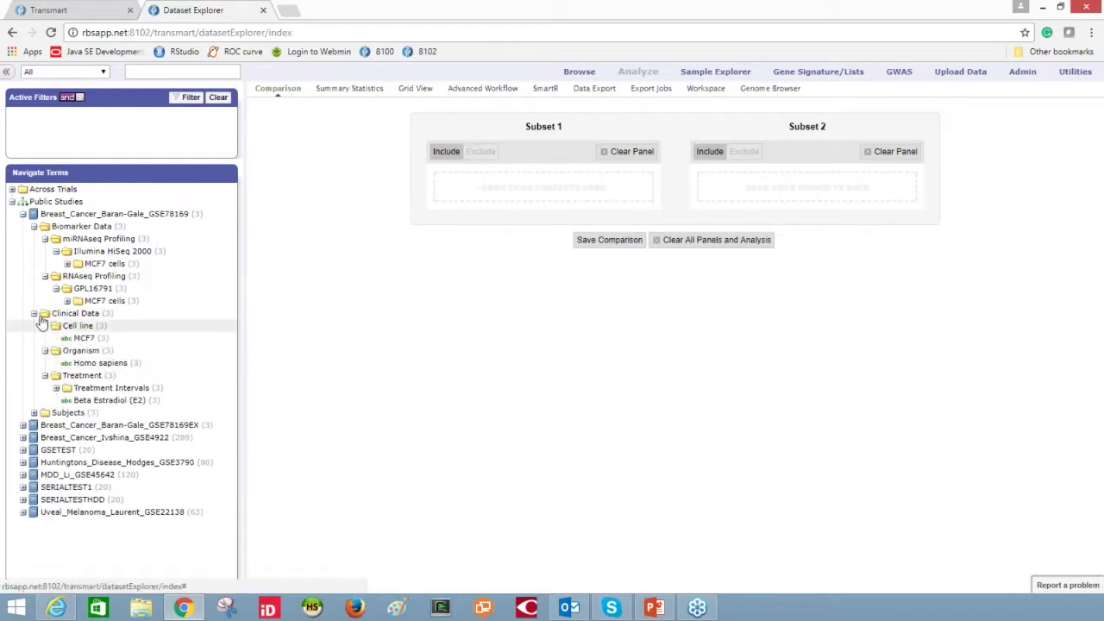
left_click(57, 388)
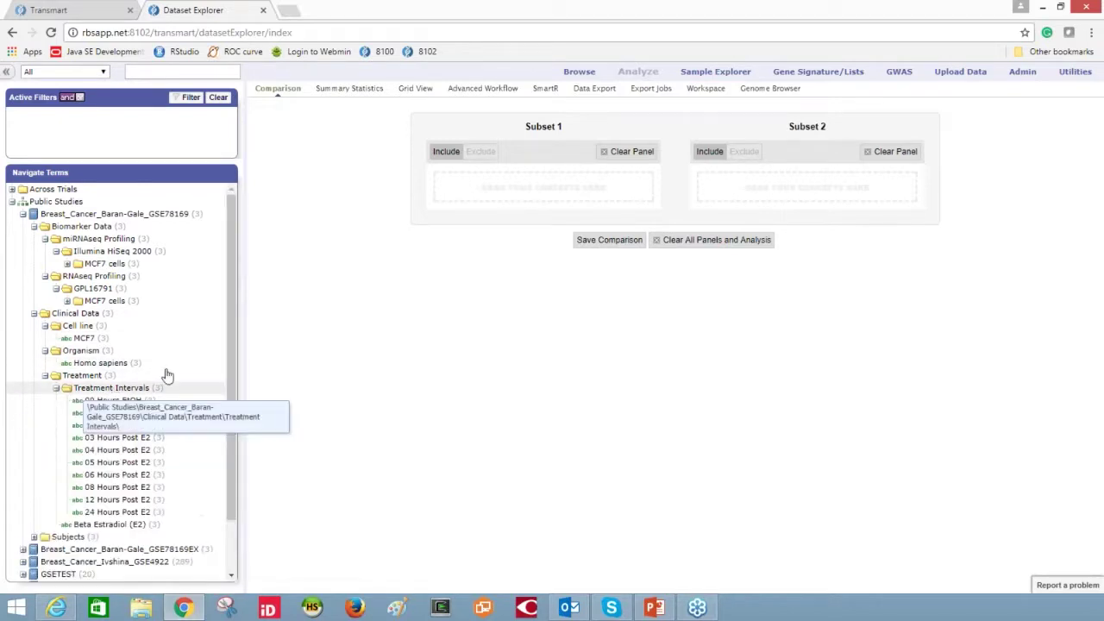
scroll(232, 403, "down", 2)
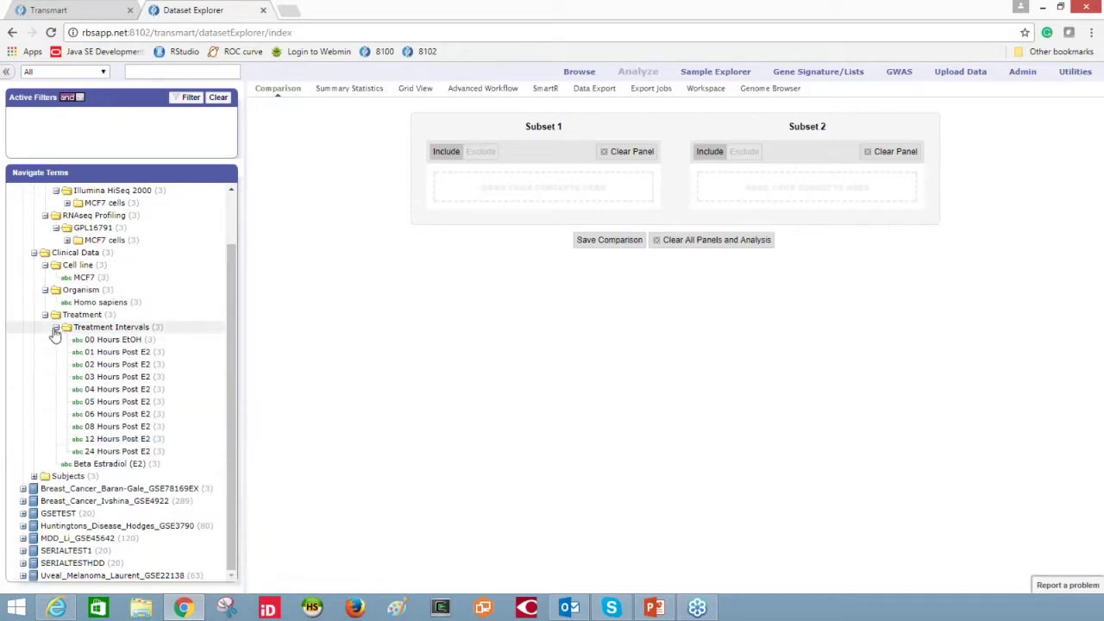
- Expand the Subjects node and its Repeats list of replicates
left_click(33, 477)
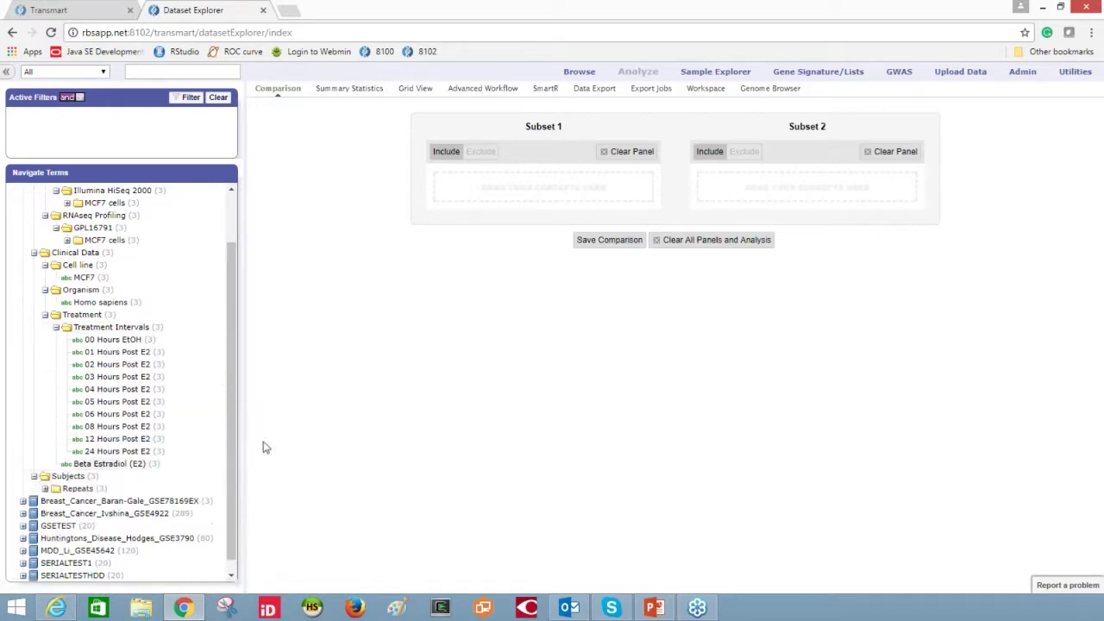
double_click(82, 489)
scroll(235, 450, "down", 2)
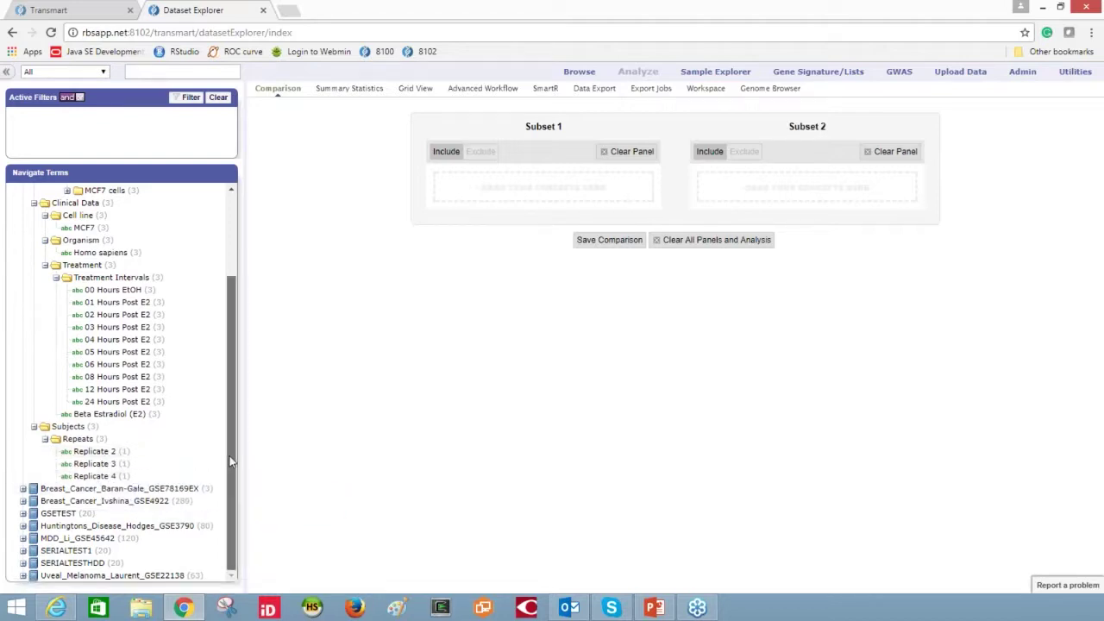
left_click_drag(229, 462, 225, 363)
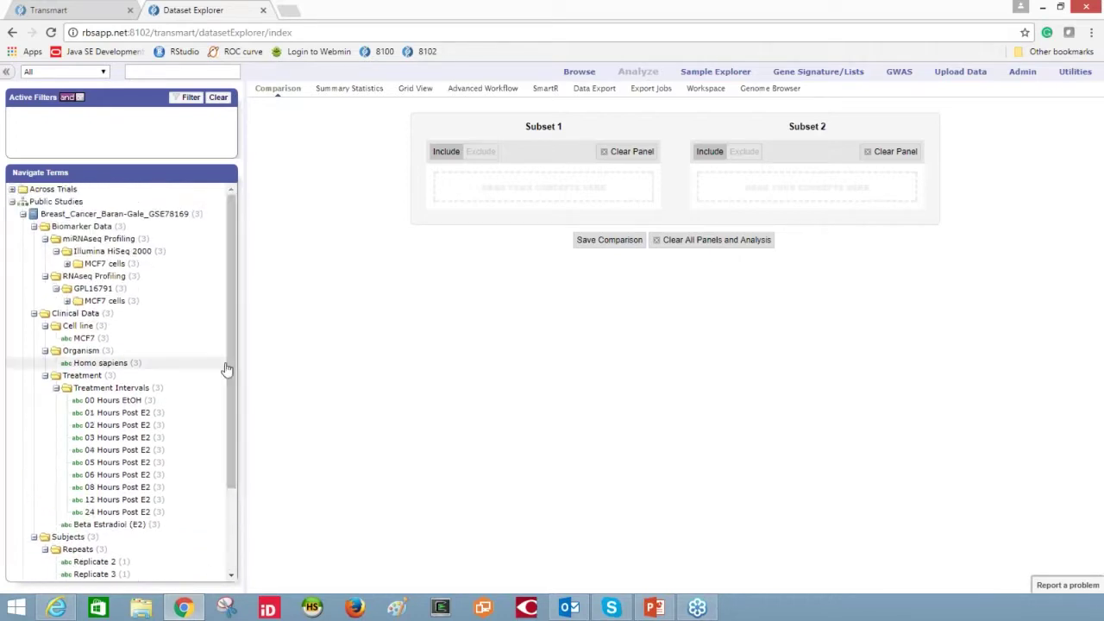
mouse_move(658, 608)
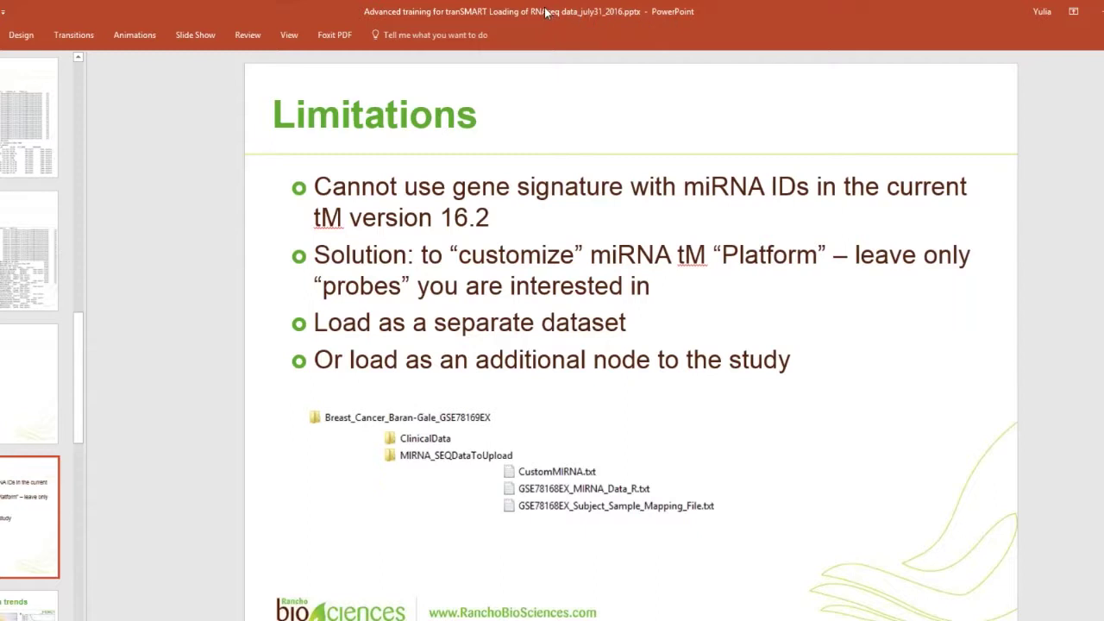
- Move the presentation window aside to reveal the tranSMART browser
left_click_drag(545, 12, 655, 26)
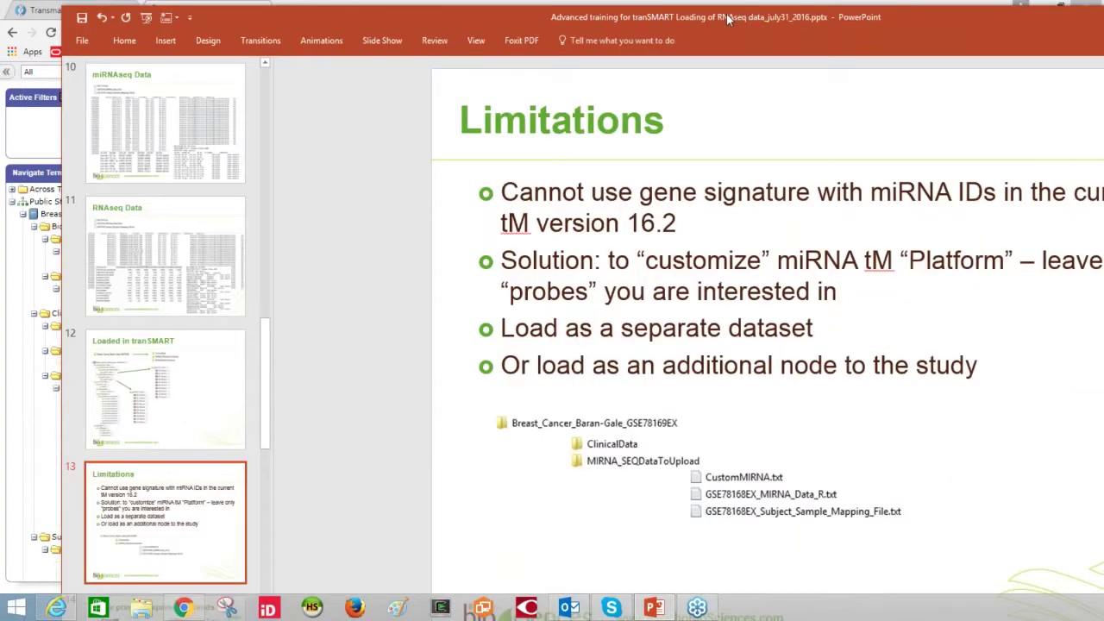
scroll(579, 311, "down", 1)
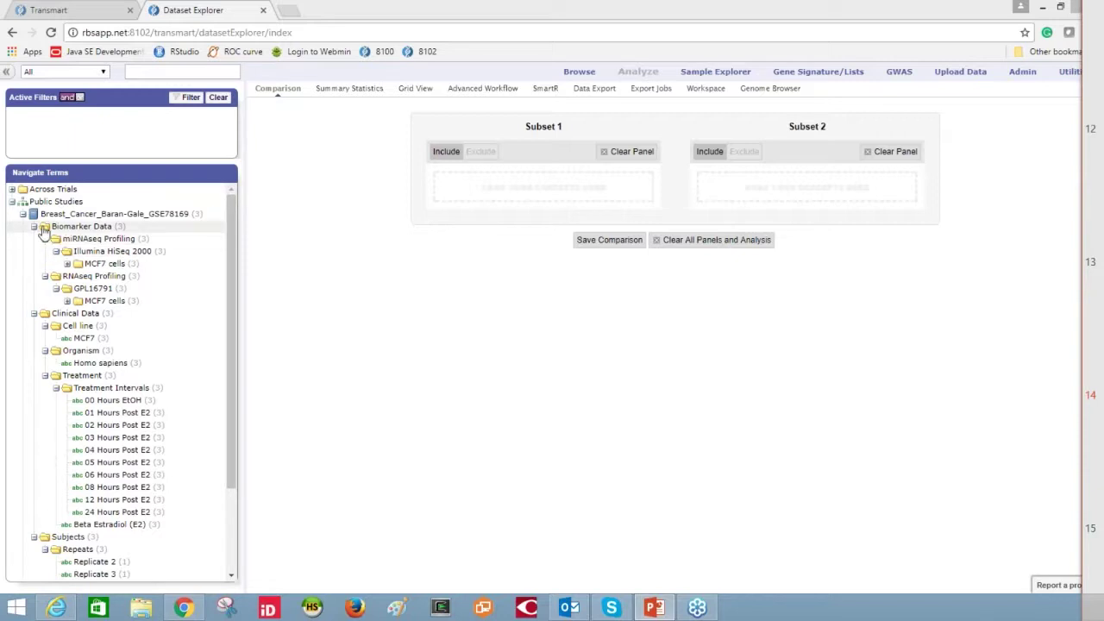
- Put GSE78169 in Subset 1 and load MCF7 cells time points into a SmartR Linegraph
left_click_drag(36, 220, 544, 185)
left_click(543, 89)
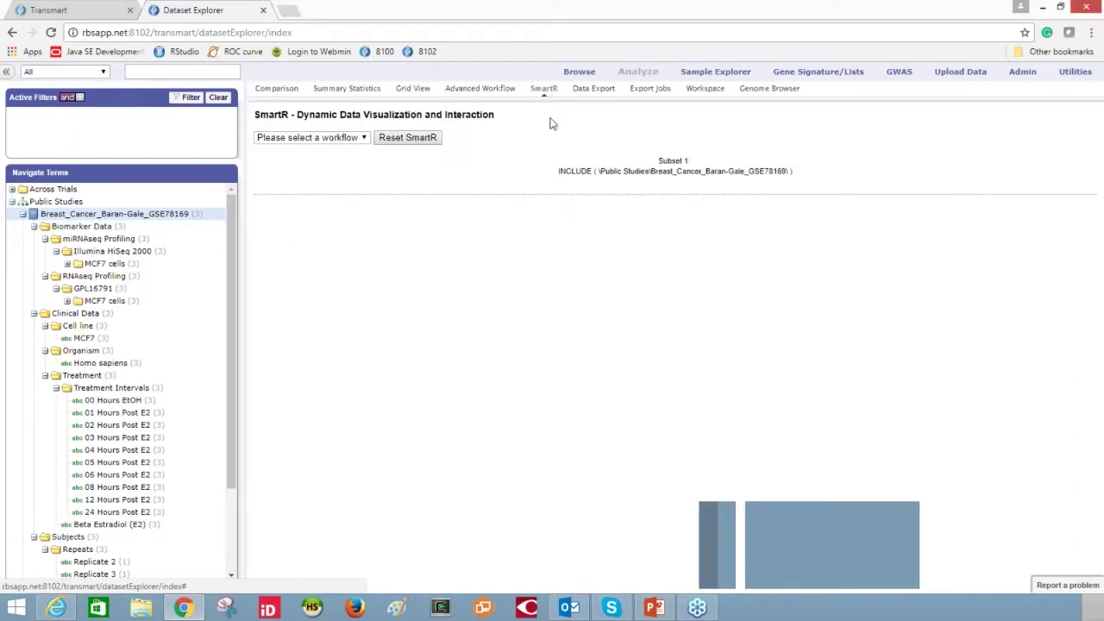
left_click(354, 138)
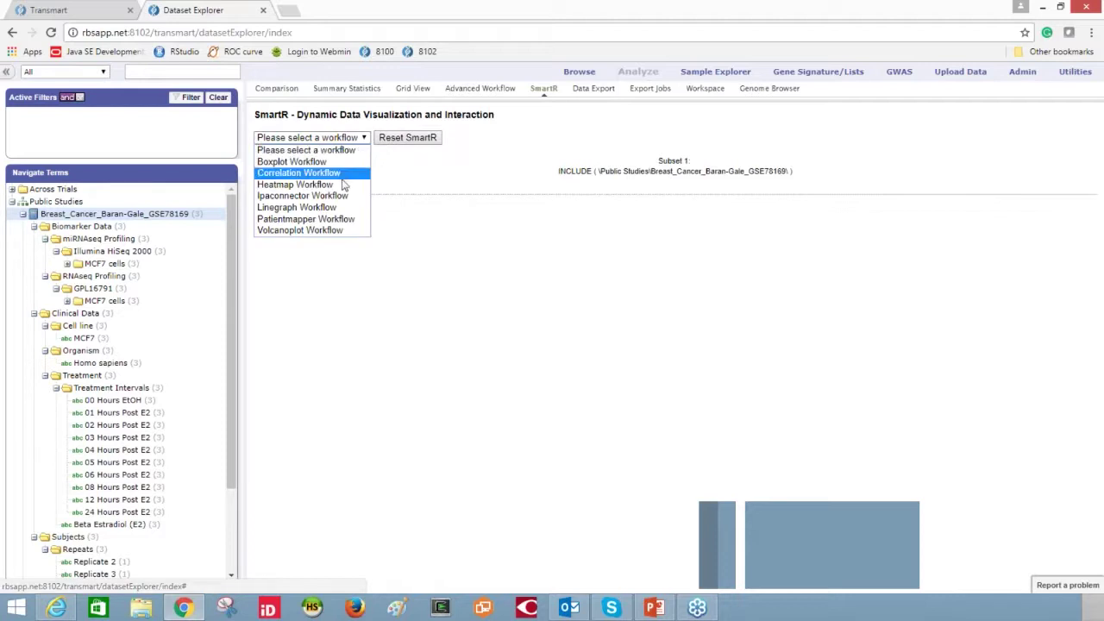
left_click(328, 207)
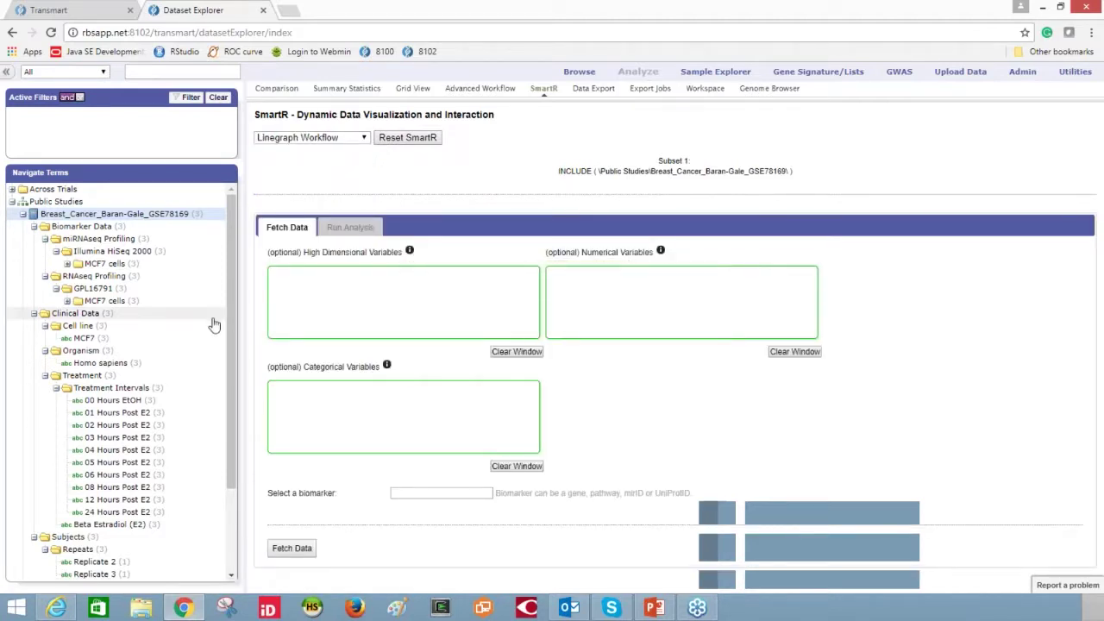
left_click(67, 300)
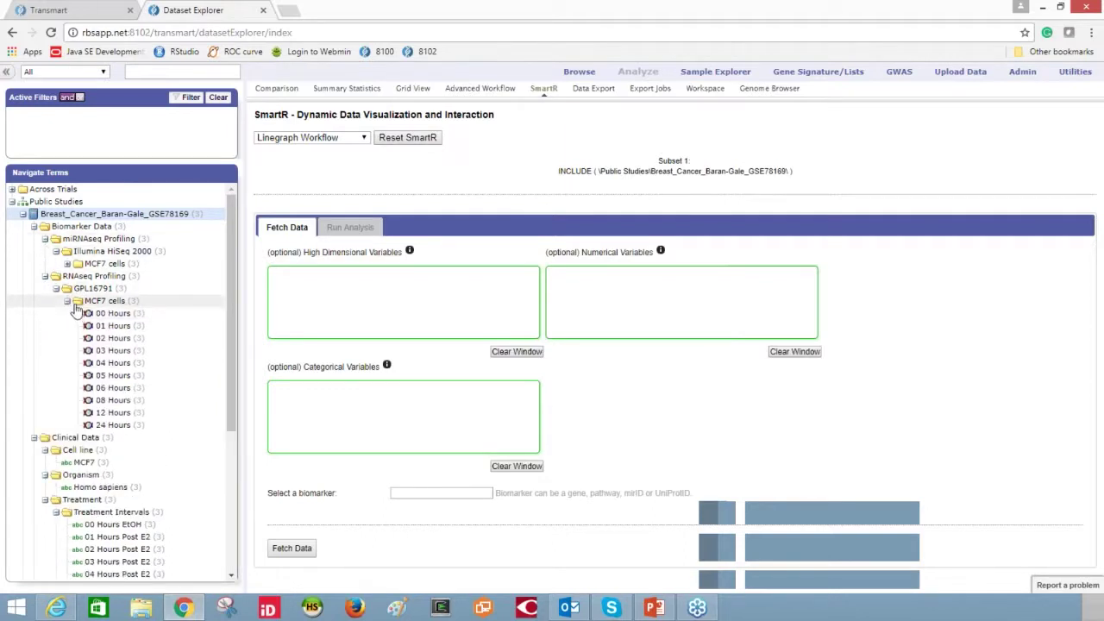
left_click_drag(78, 302, 406, 312)
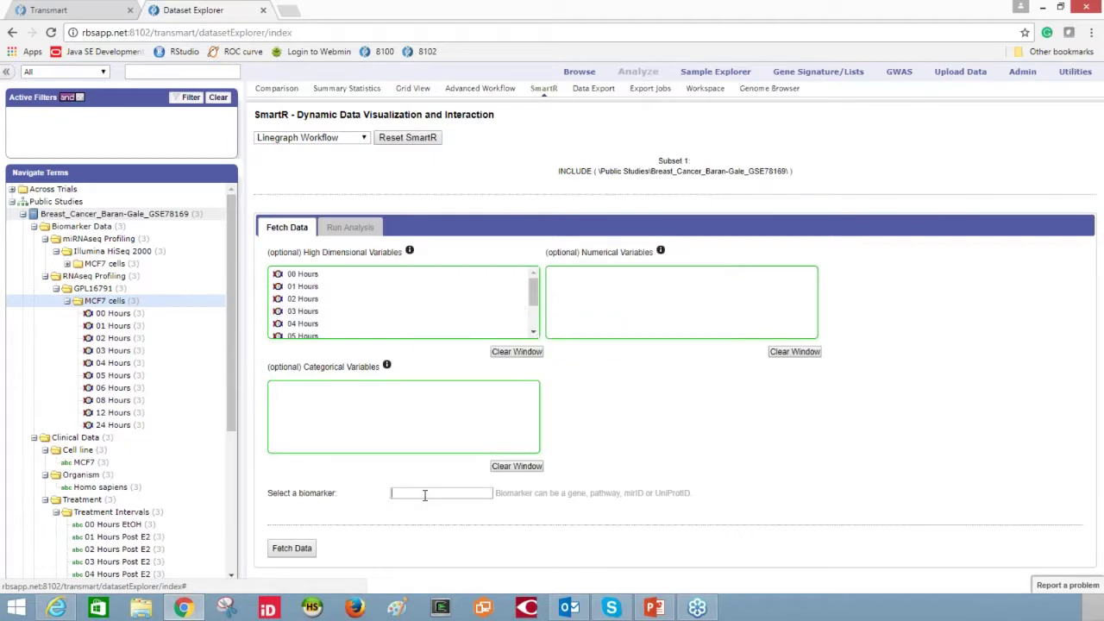
- Add FOXC1, TFF1 and ZNF217 as biomarkers, fetch the data and create the plots
left_click(476, 497)
type("FOX")
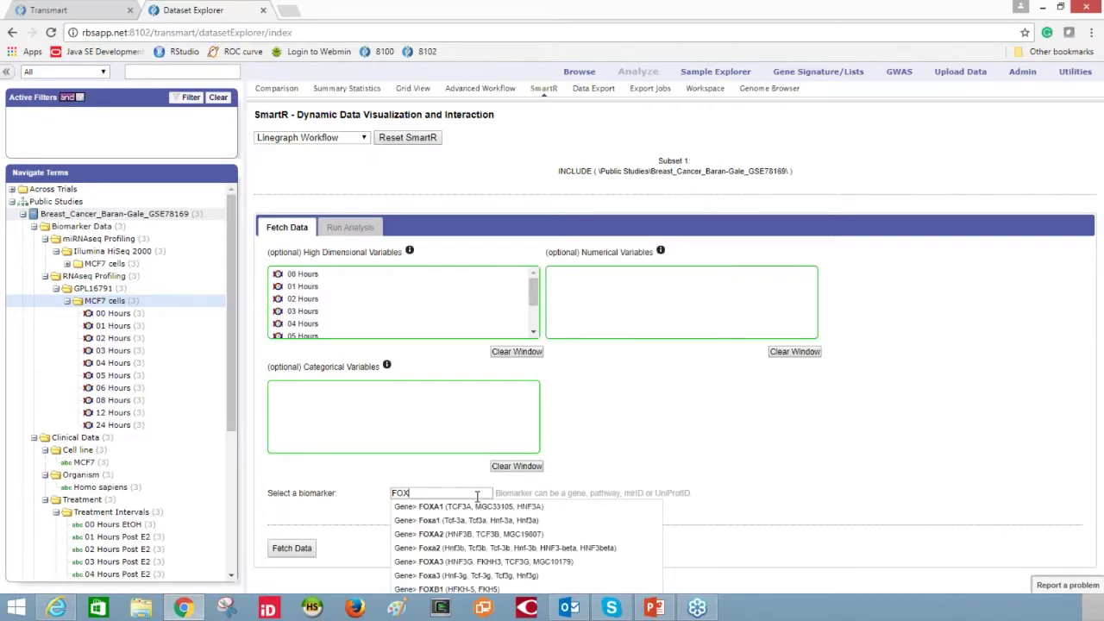
type("C1")
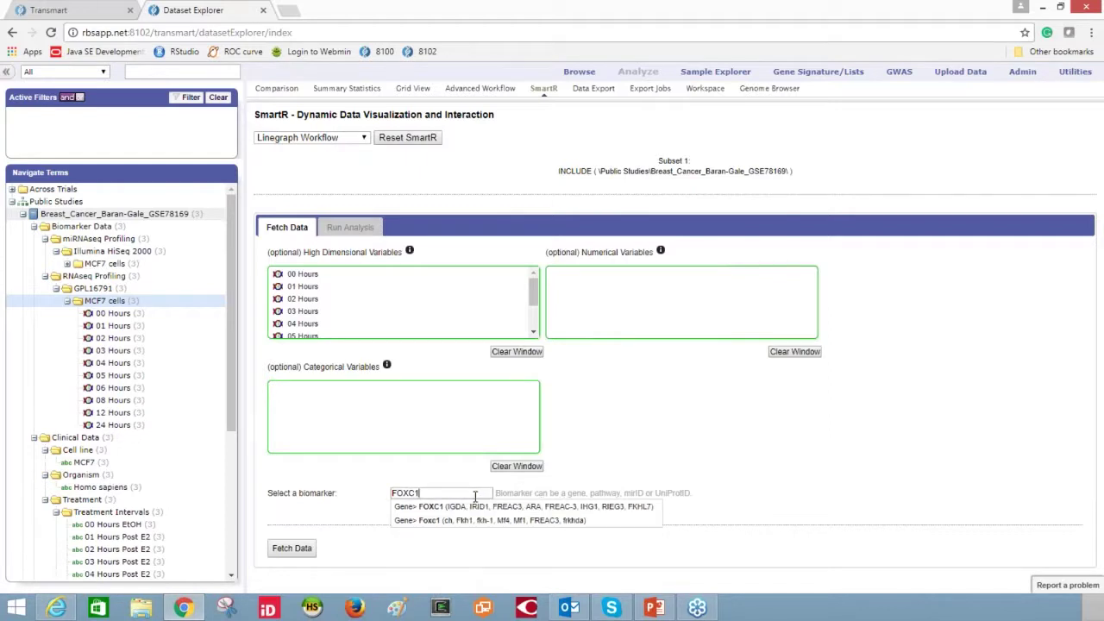
left_click(466, 507)
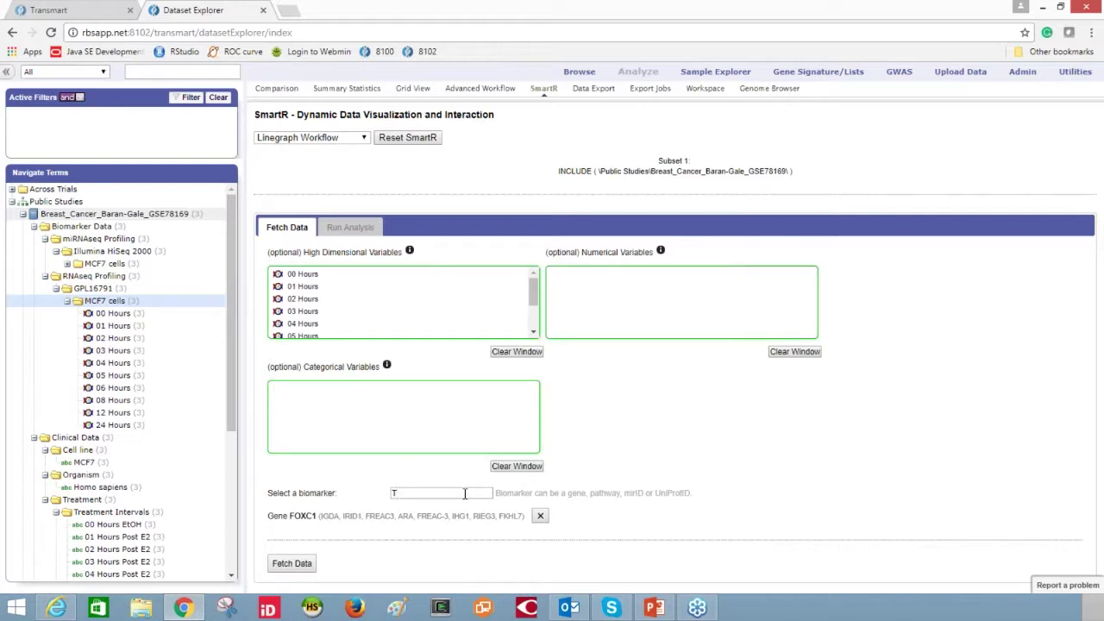
type("TFF1")
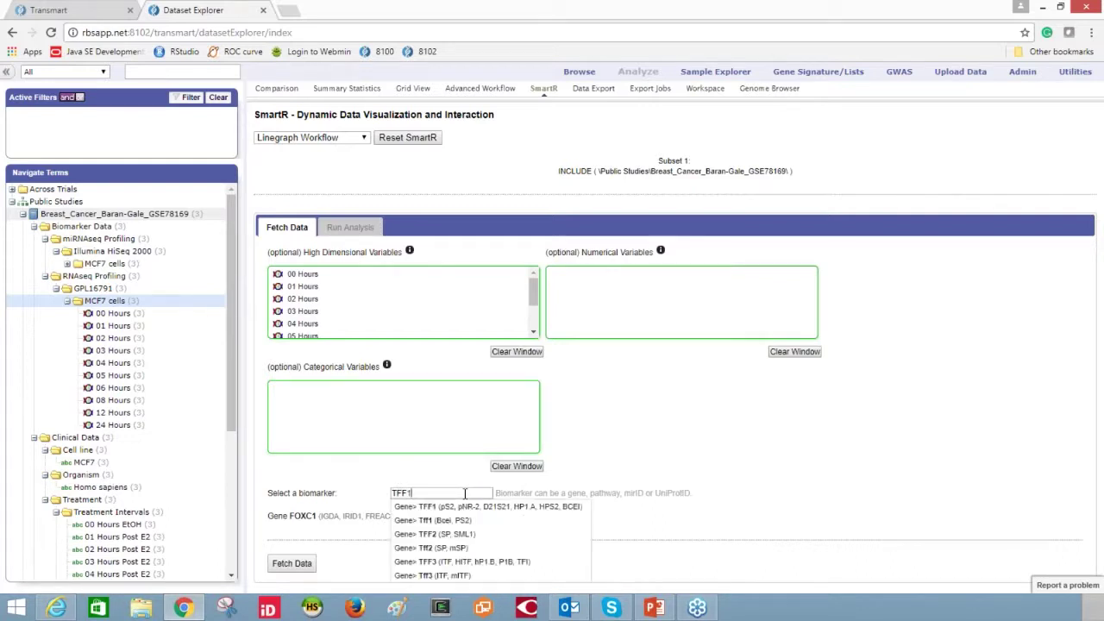
left_click(464, 507)
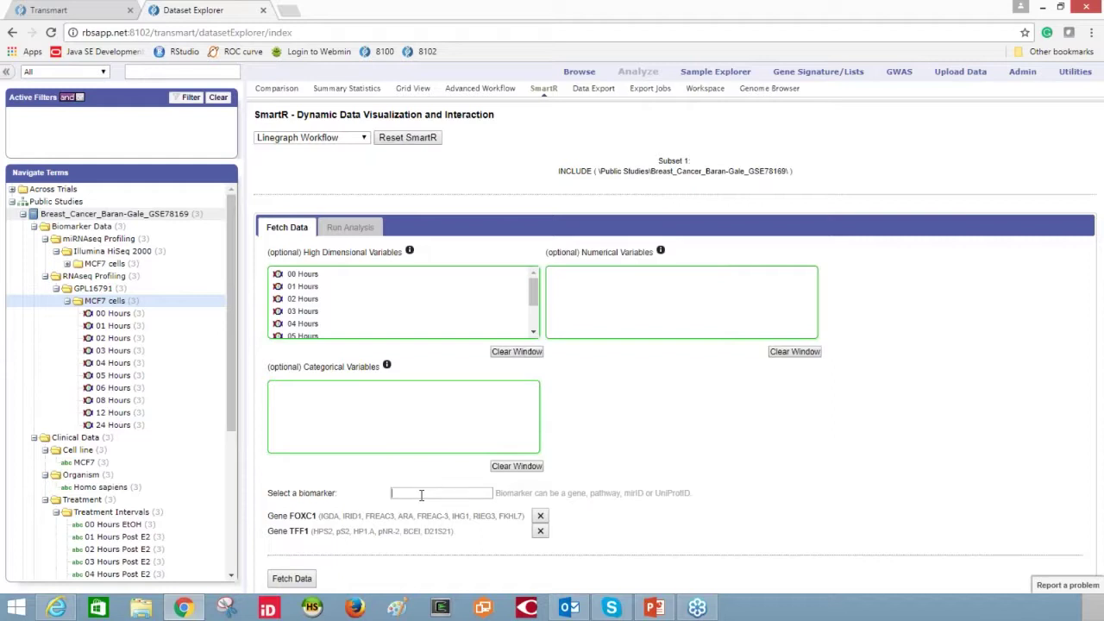
type("N")
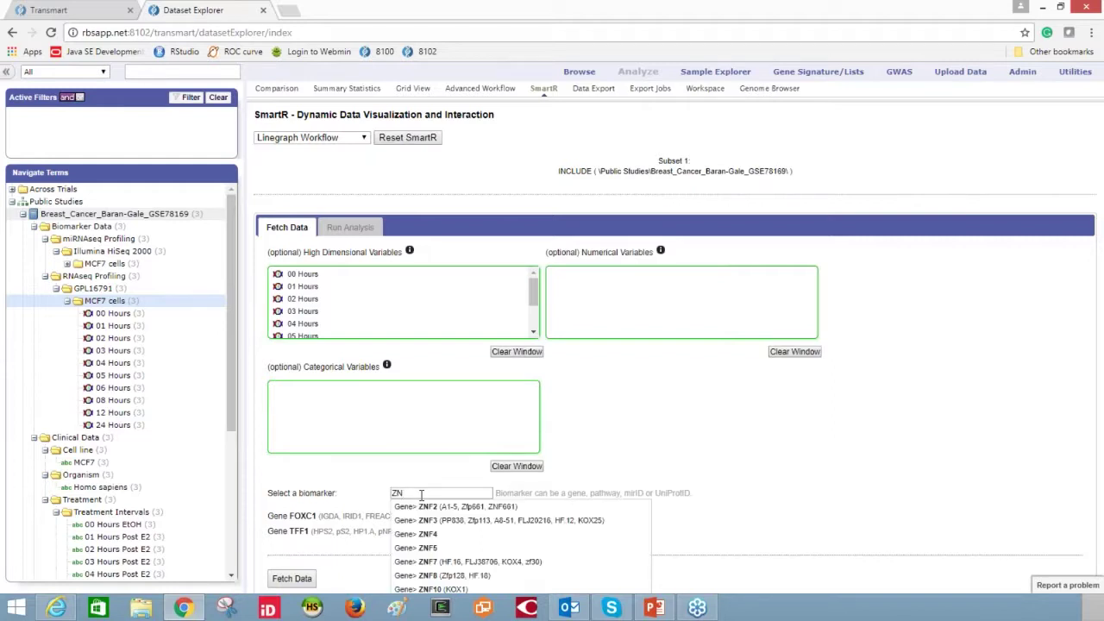
type("F21")
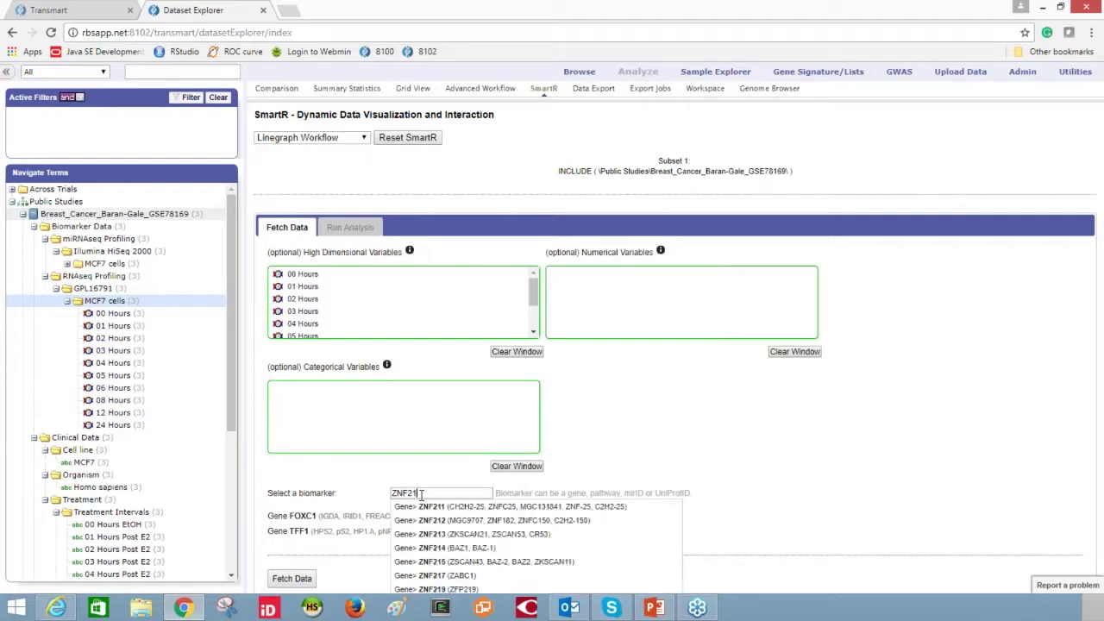
type("7")
left_click(425, 514)
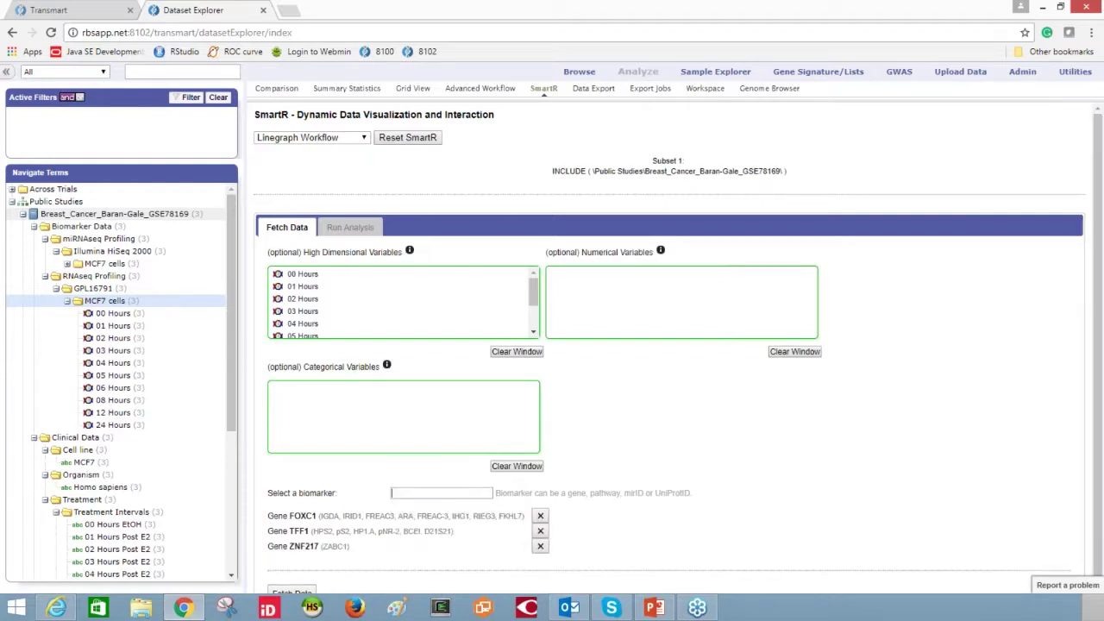
left_click(297, 595)
scroll(656, 415, "down", 1)
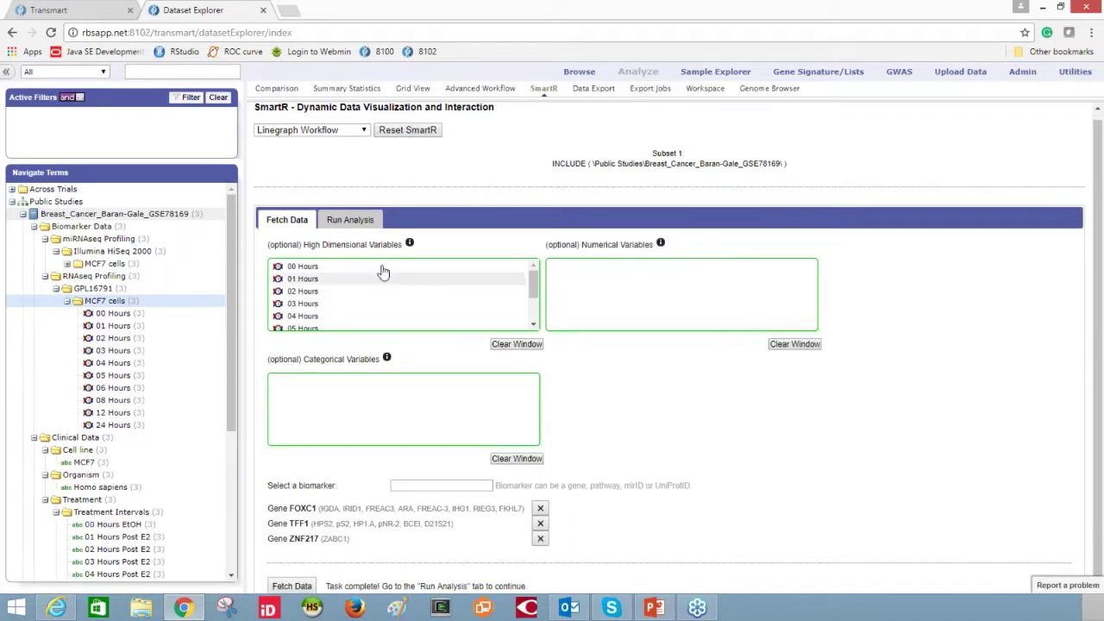
left_click(352, 225)
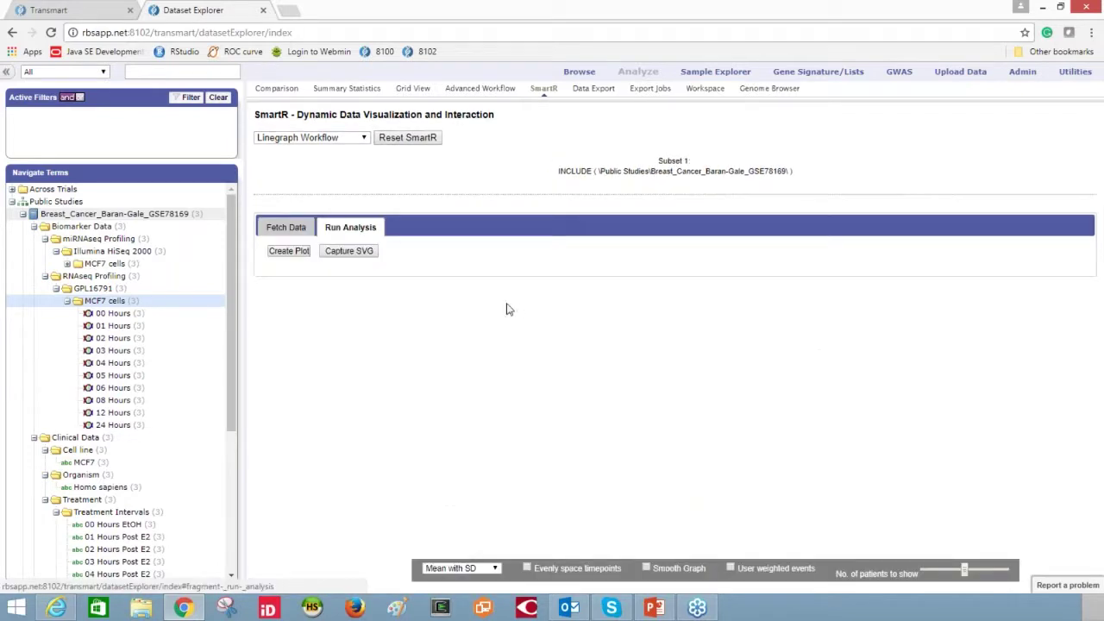
left_click(291, 252)
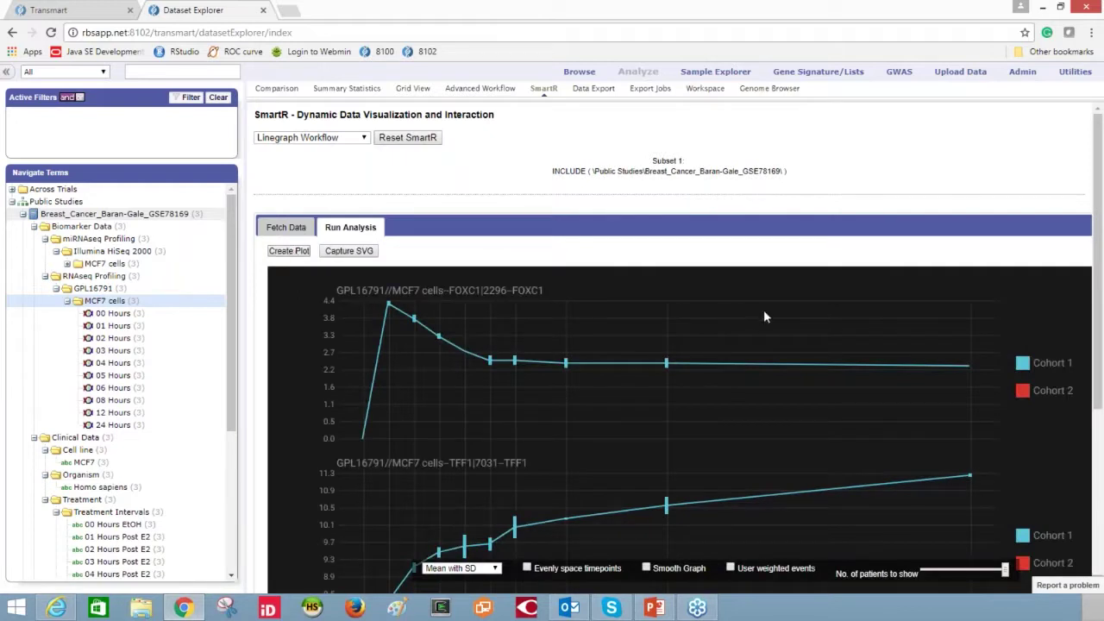
- Review the gene linegraphs, trying Evenly space timepoints and Smooth Graph before restoring straight segments
scroll(772, 307, "down", 1)
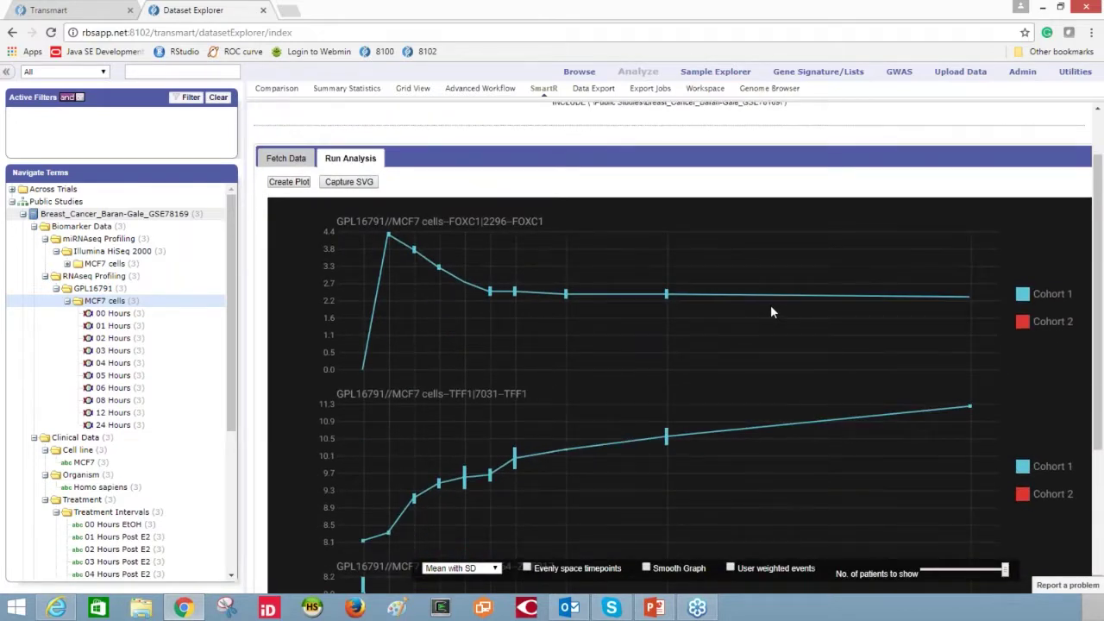
scroll(772, 312, "down", 1)
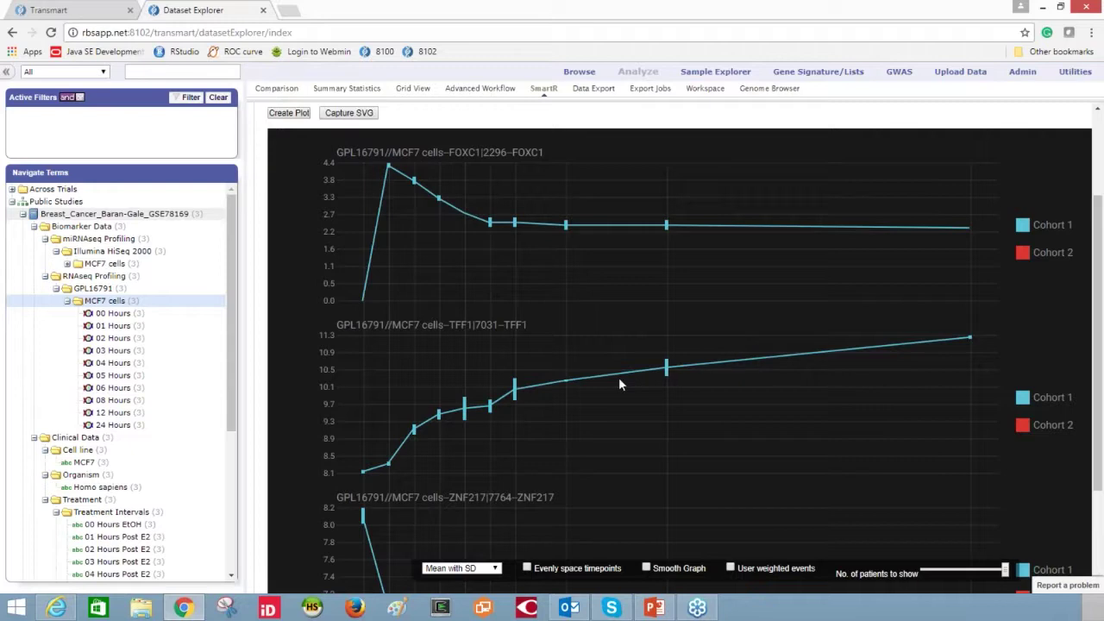
scroll(762, 362, "down", 2)
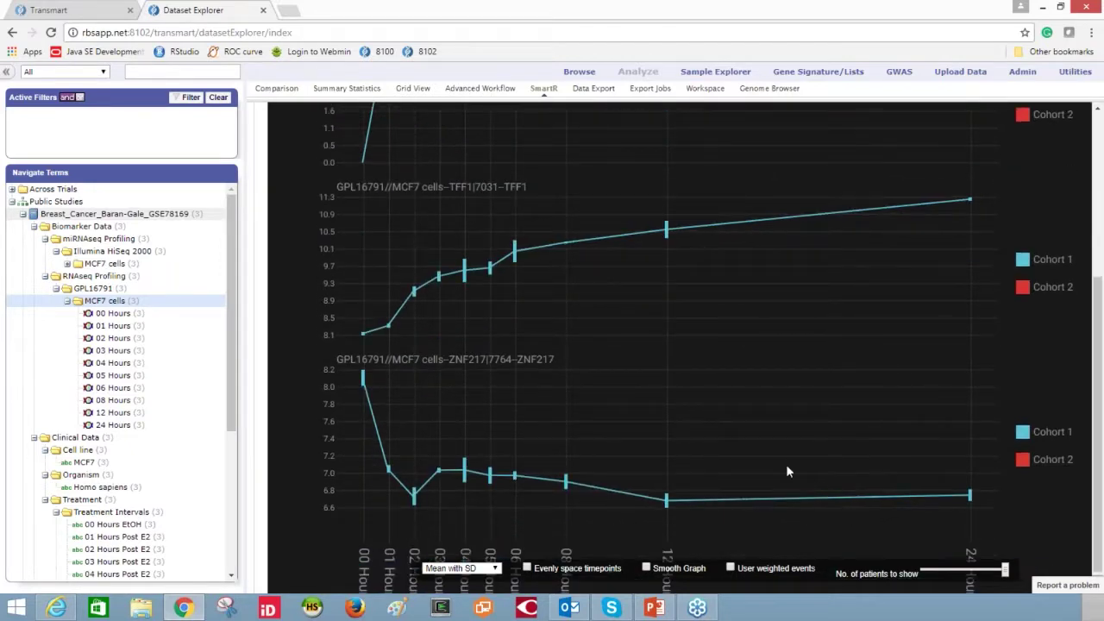
scroll(785, 466, "down", 1)
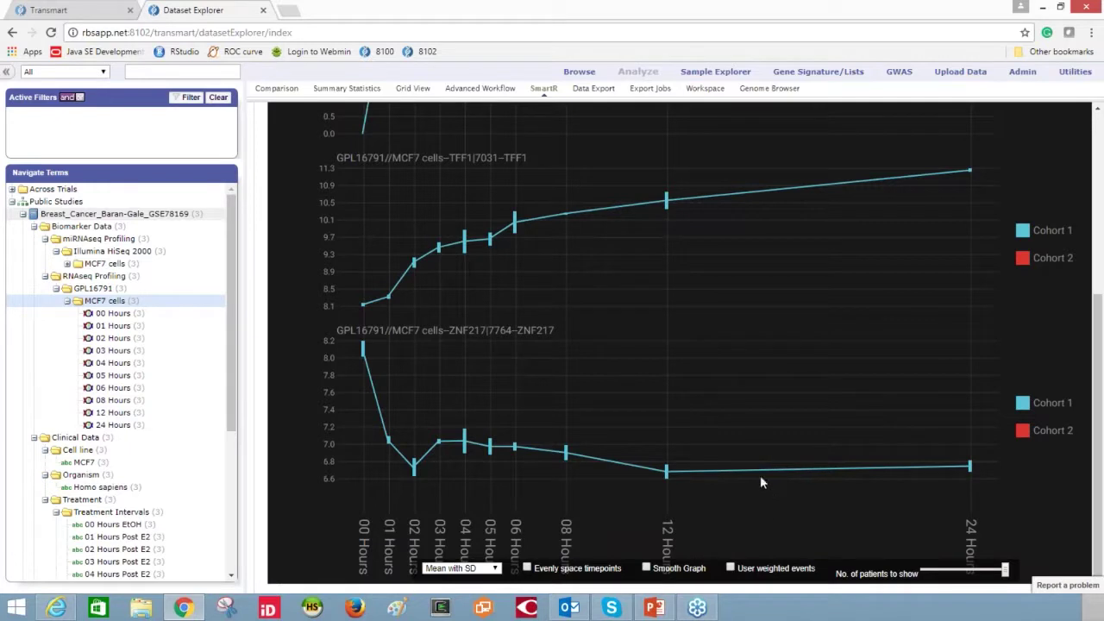
mouse_move(665, 477)
scroll(724, 427, "up", 2)
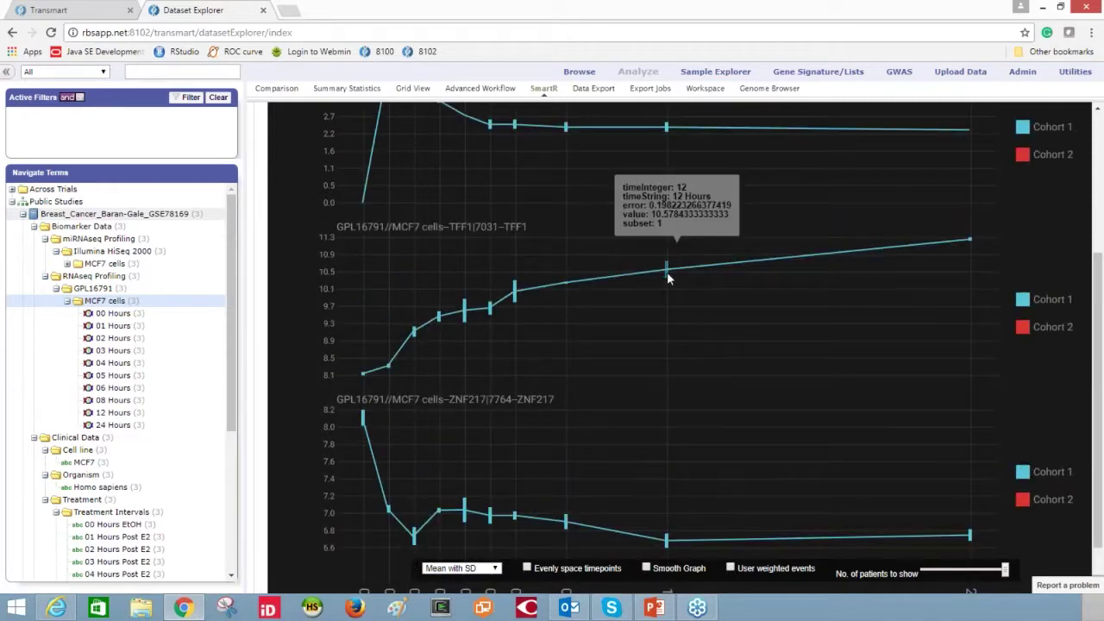
mouse_move(666, 274)
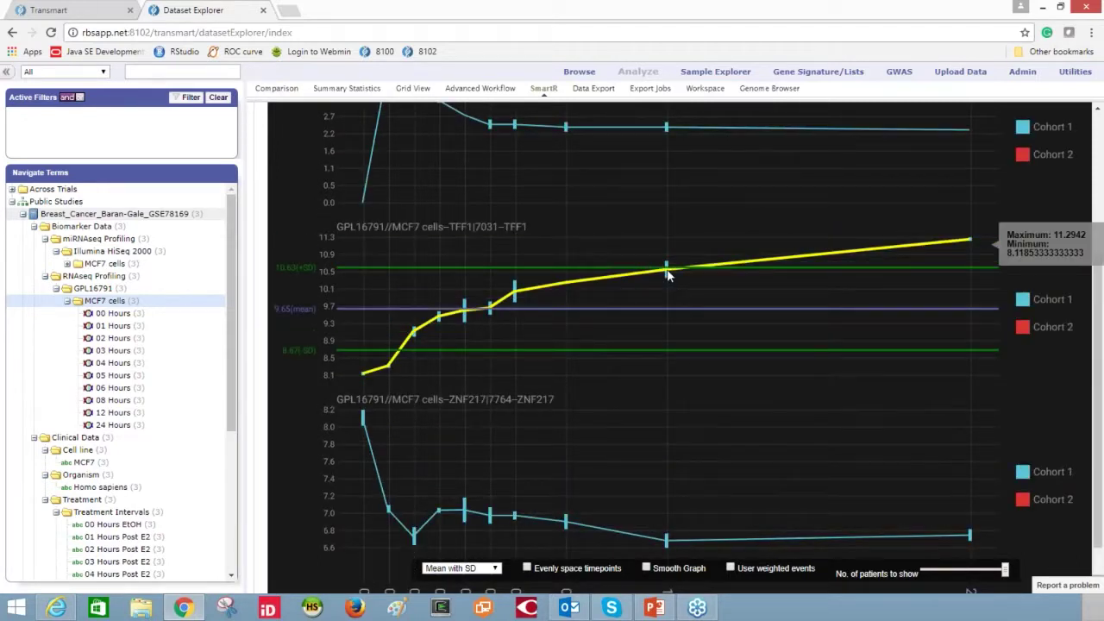
left_click(528, 569)
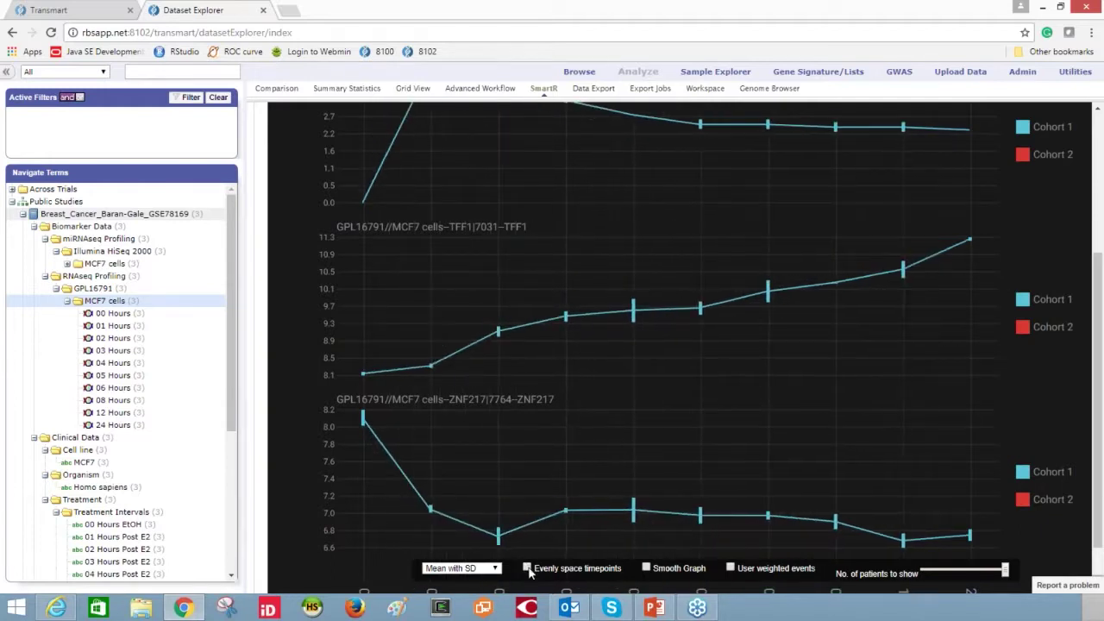
left_click(647, 568)
left_click(647, 568)
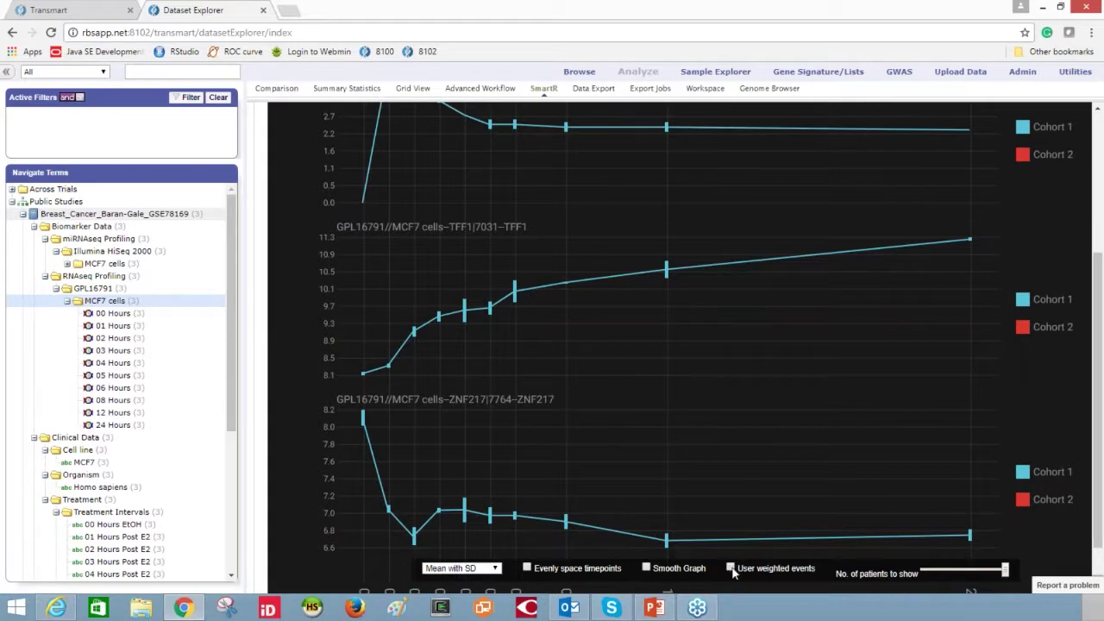
scroll(778, 336, "up", 2)
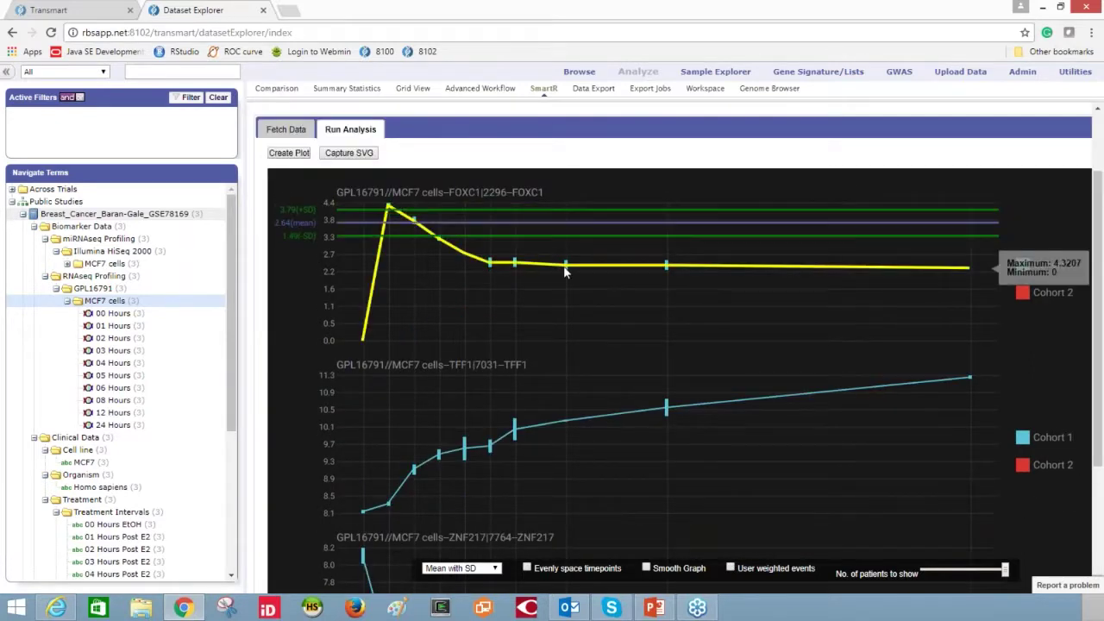
scroll(681, 333, "down", 3)
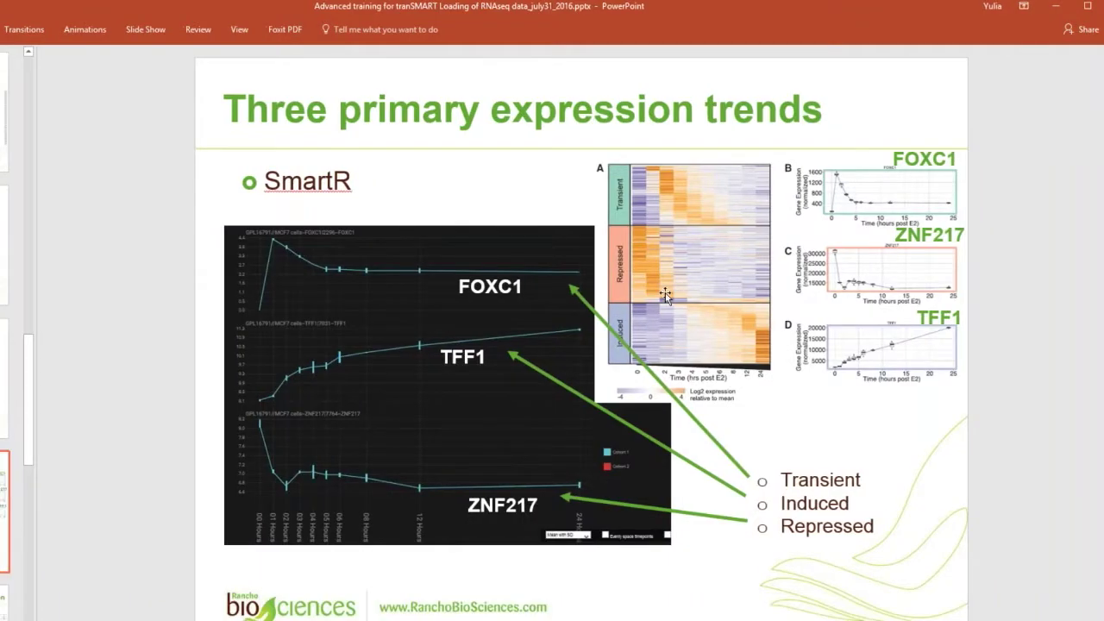
- Scroll through the SmartR TFF1 and ZNF217 linegraphs back in the browser
scroll(665, 294, "down", 1)
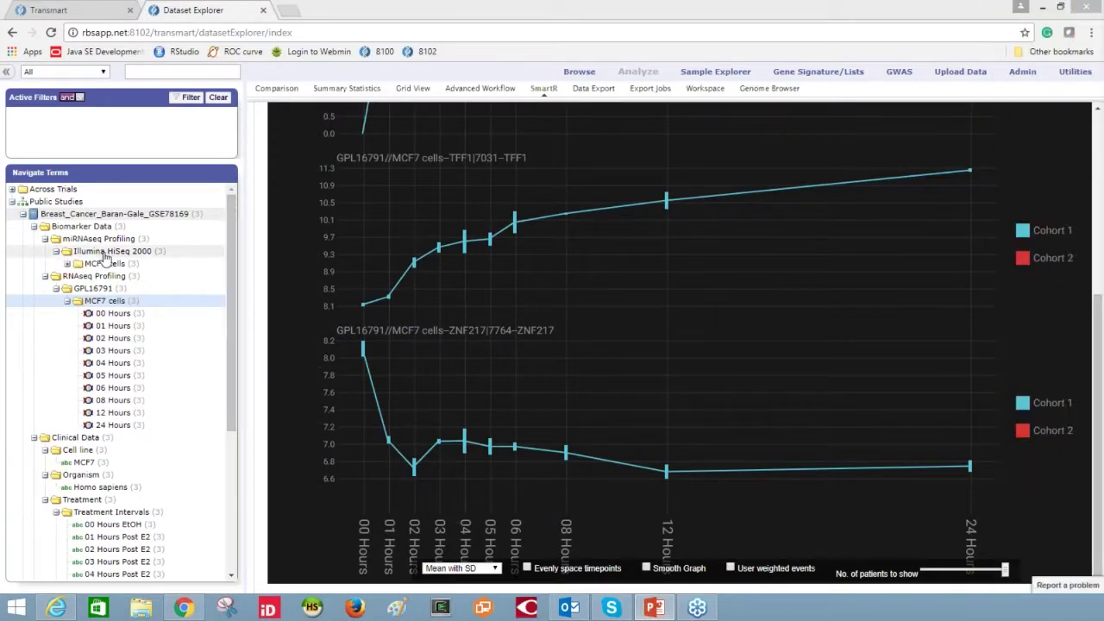
- Expand the GSE78169EX study down to its CustomMIRNA MCF7 cells time points
left_click(22, 214)
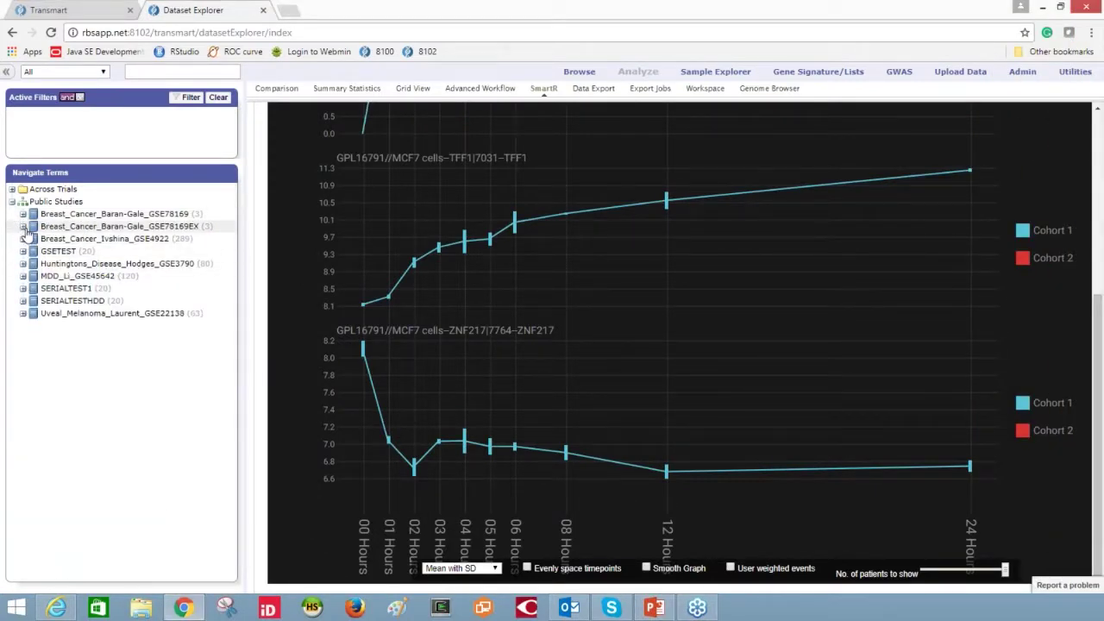
left_click(23, 226)
left_click(34, 238)
left_click(45, 251)
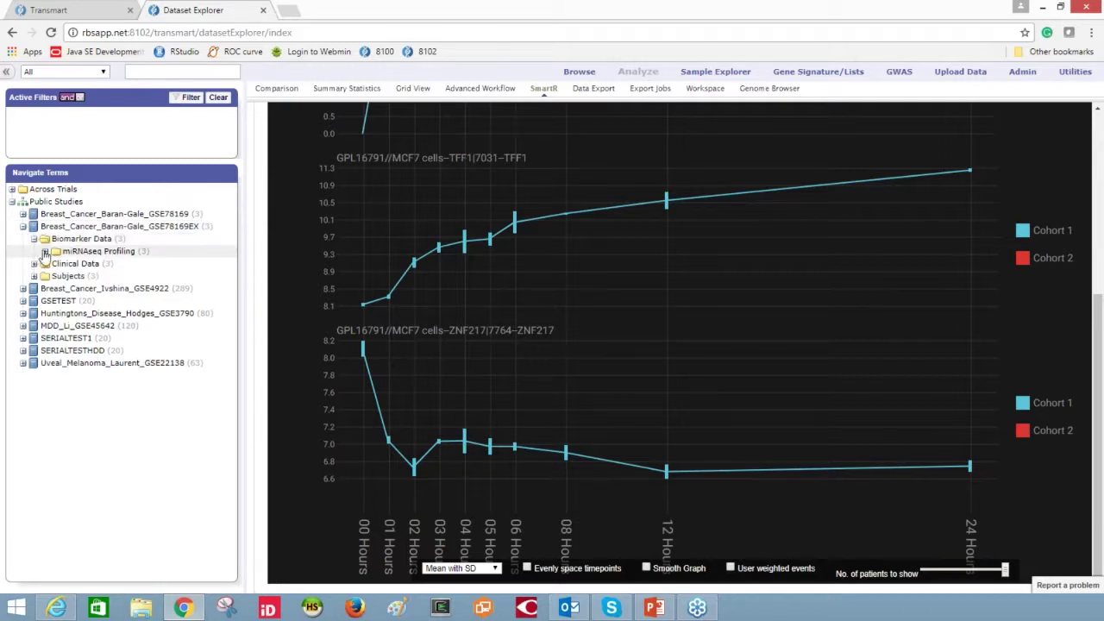
left_click(55, 263)
left_click(67, 276)
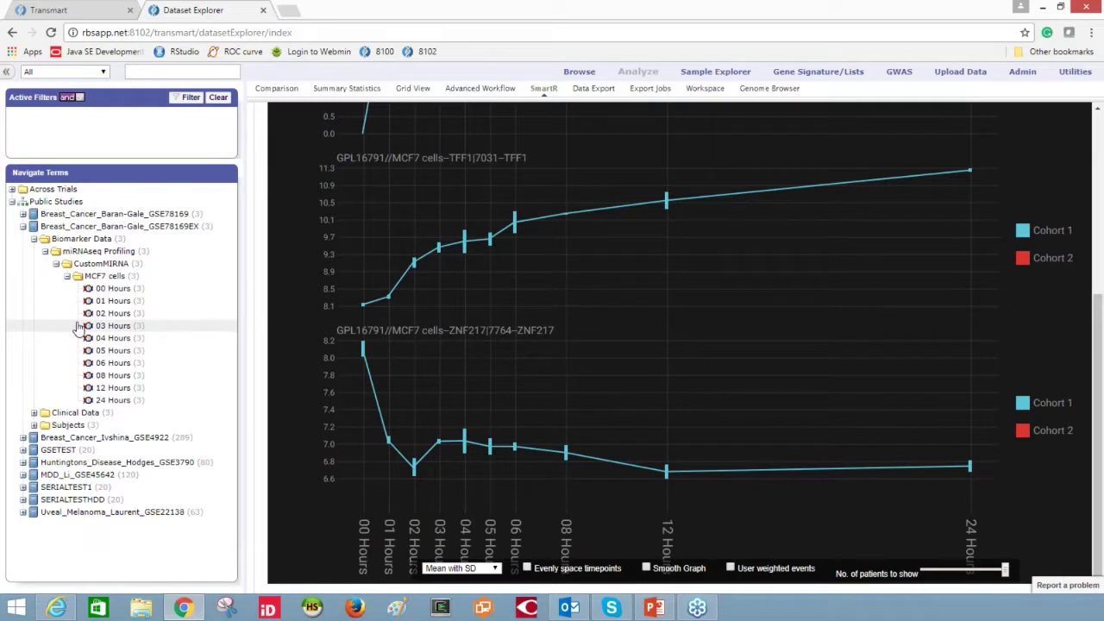
- Replace GSE78169 with GSE78169EX in Subset 1 and return to SmartR
left_click(276, 88)
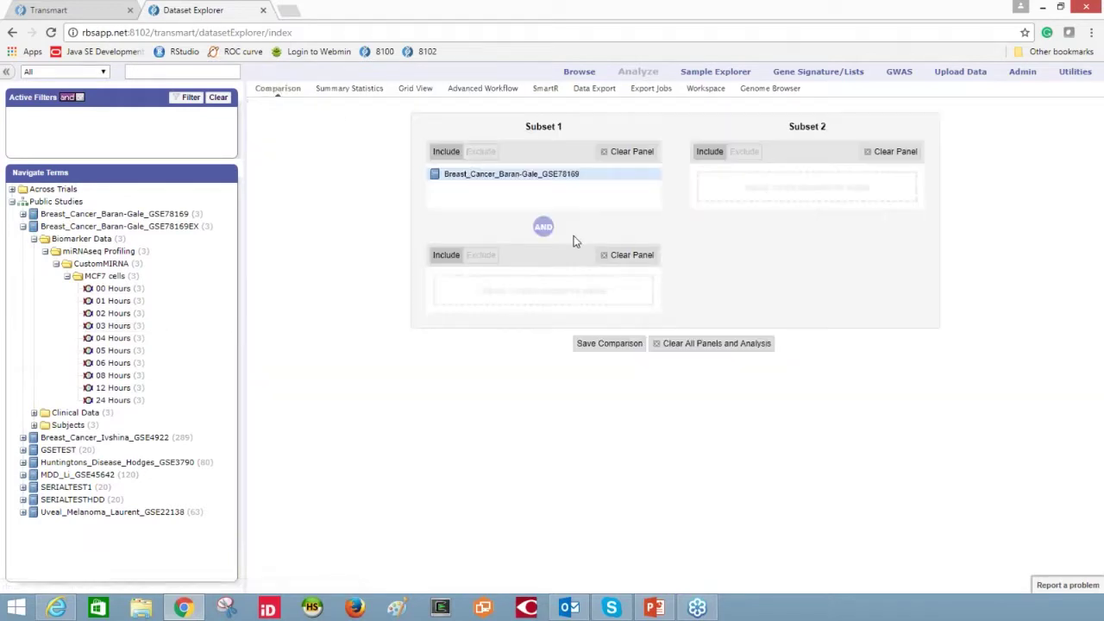
left_click(634, 152)
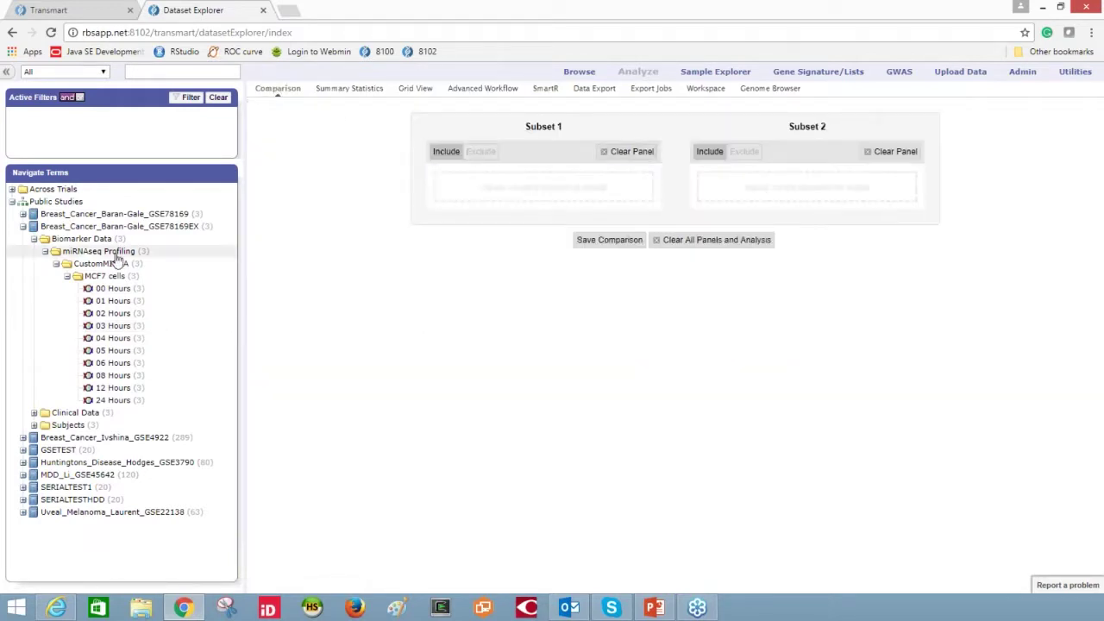
left_click_drag(35, 233, 478, 176)
left_click(545, 90)
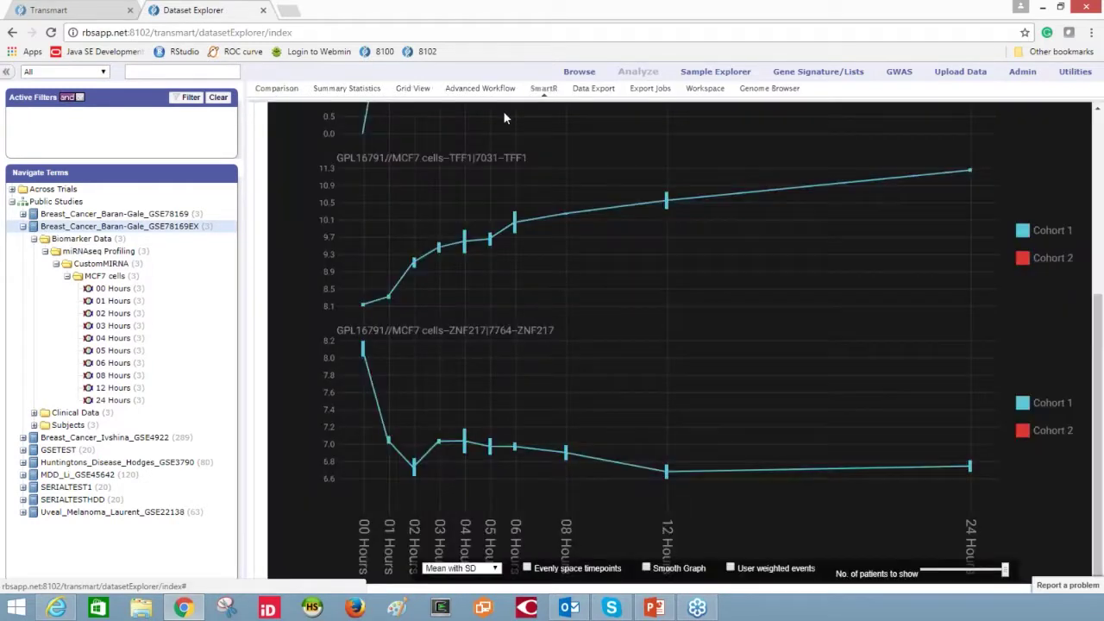
scroll(758, 241, "up", 4)
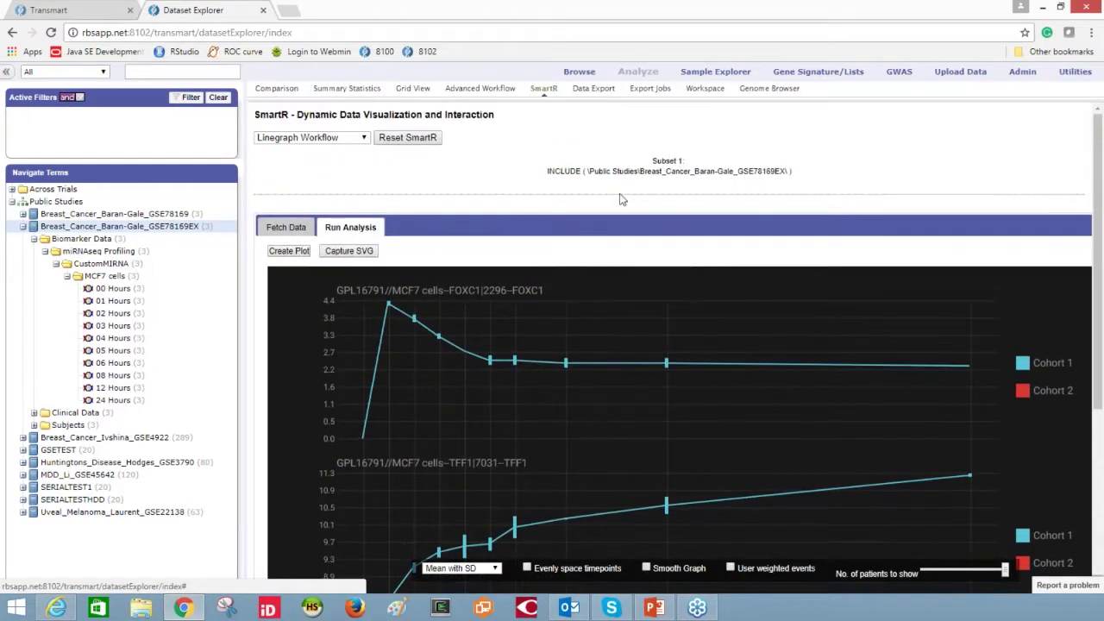
- Reset SmartR, rerun Linegraph on the MCF7 cells miRNA data, fetch it and create plots
left_click(364, 138)
left_click(370, 138)
left_click(407, 138)
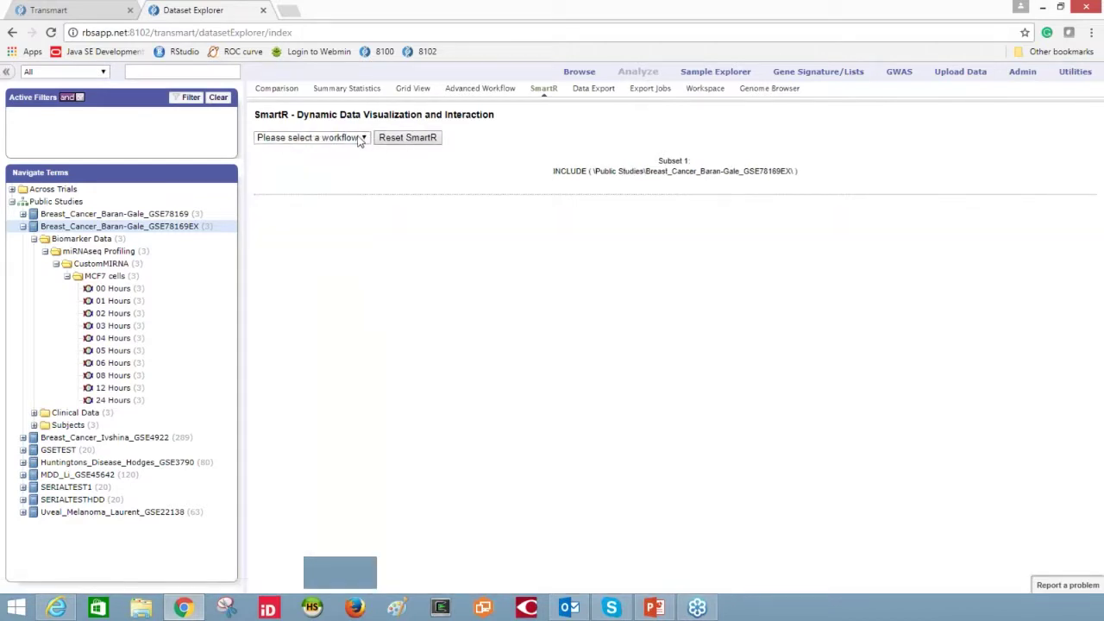
left_click(350, 138)
left_click(333, 208)
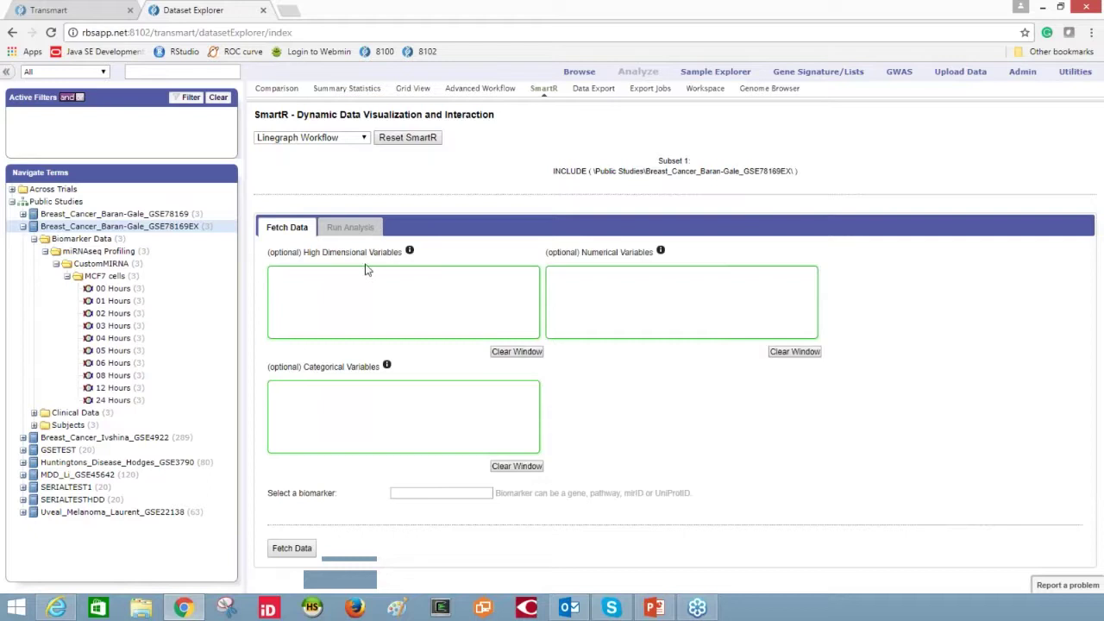
left_click_drag(86, 280, 362, 311)
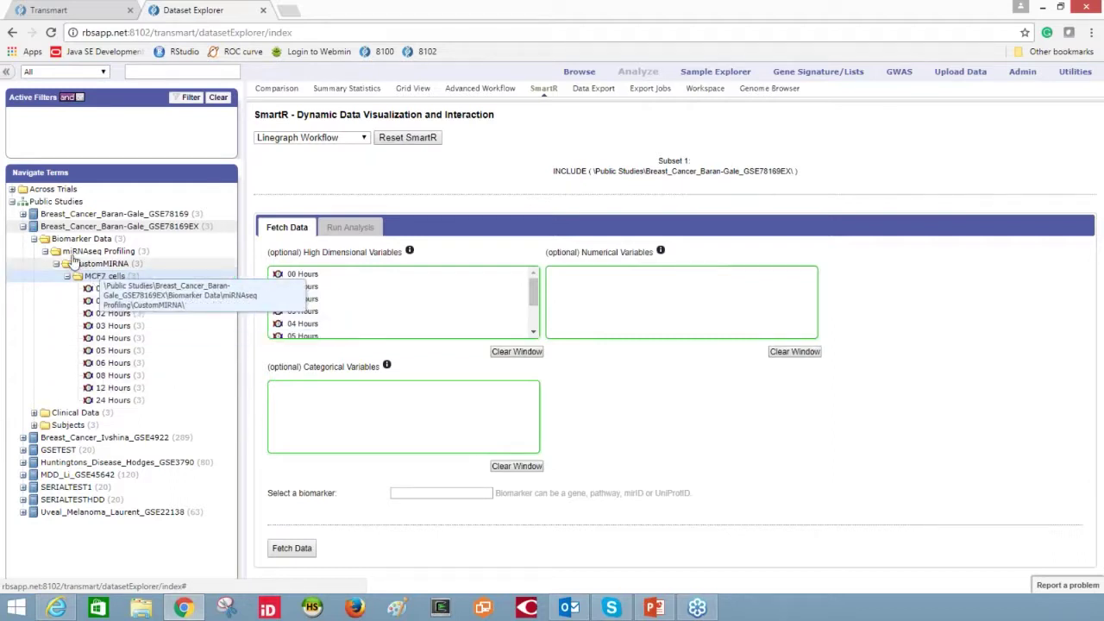
left_click(298, 549)
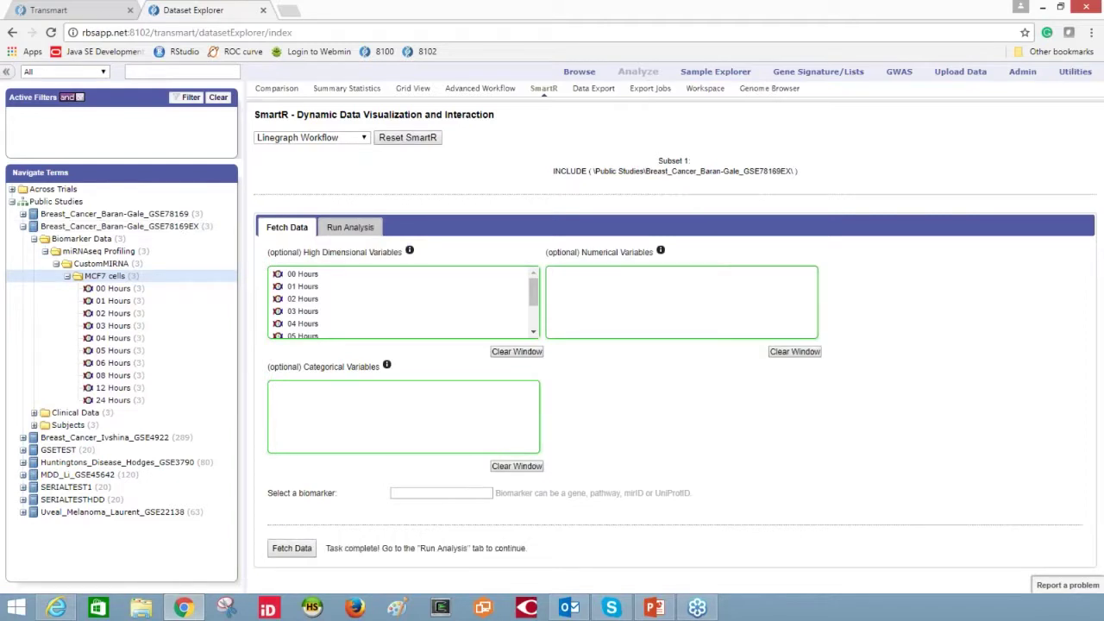
left_click(350, 227)
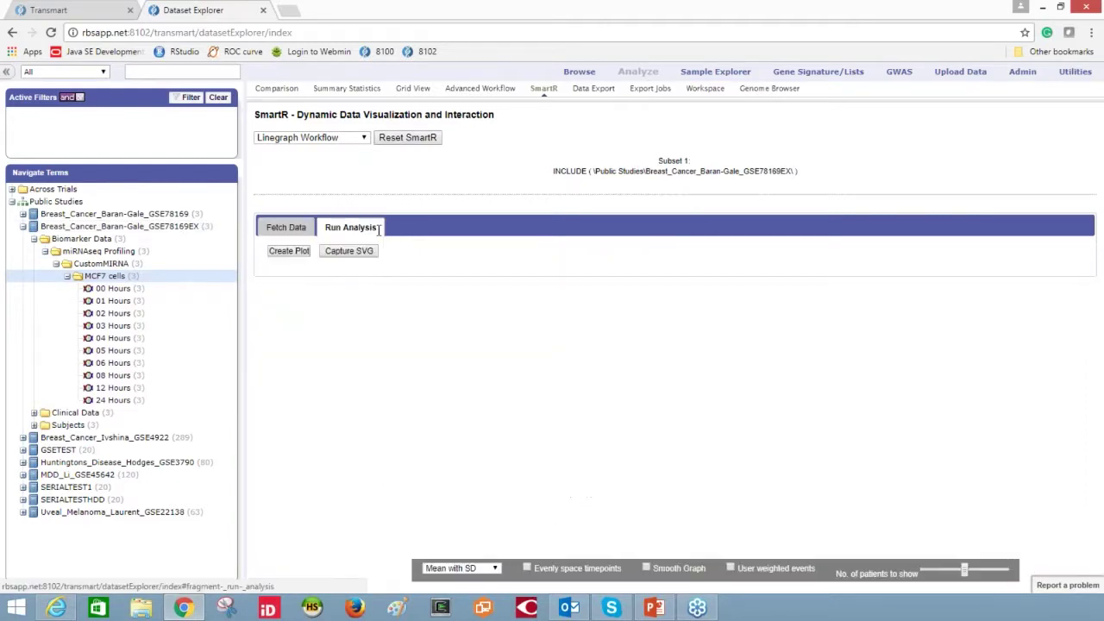
left_click(287, 250)
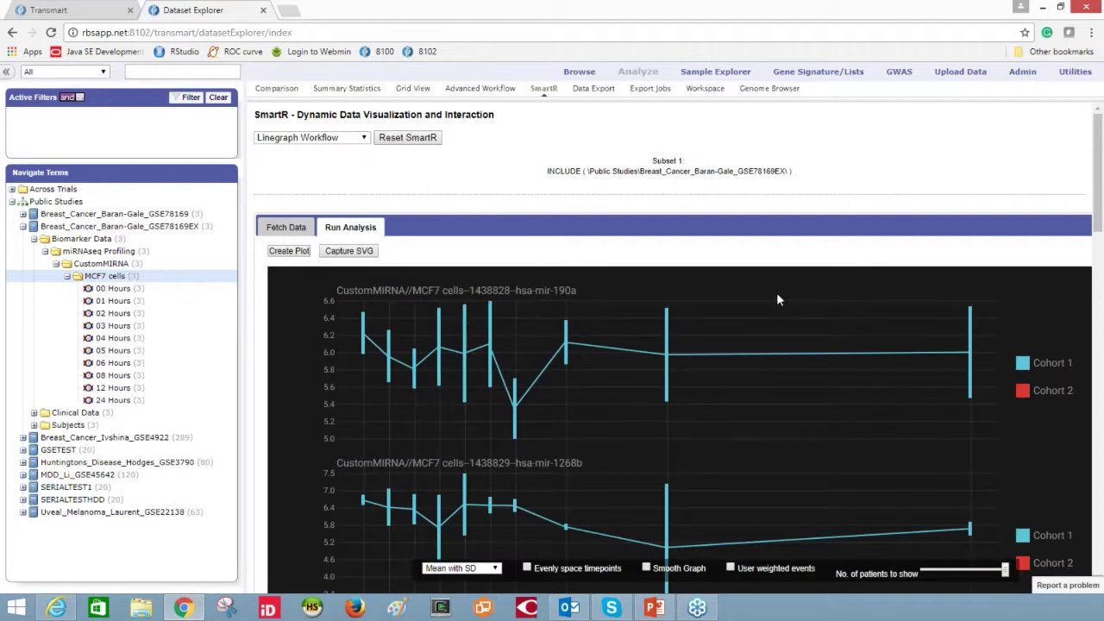
- Scroll through the MCF7 miRNA line graphs, including hsa-mir-190a and hsa-mir-503, reading error-bar values
scroll(776, 299, "down", 1)
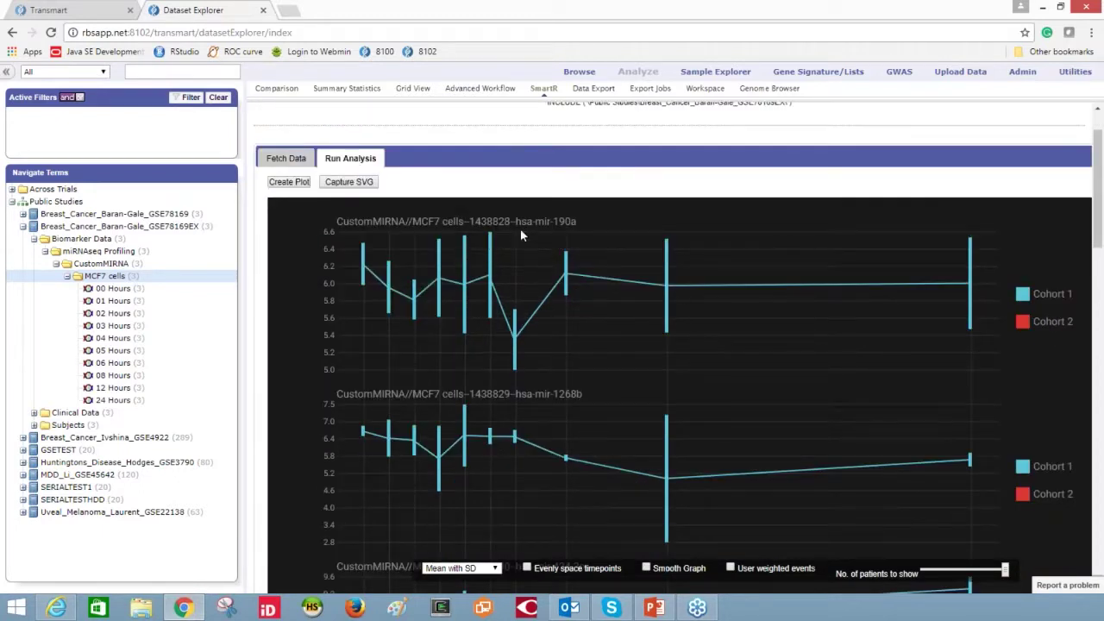
mouse_move(669, 254)
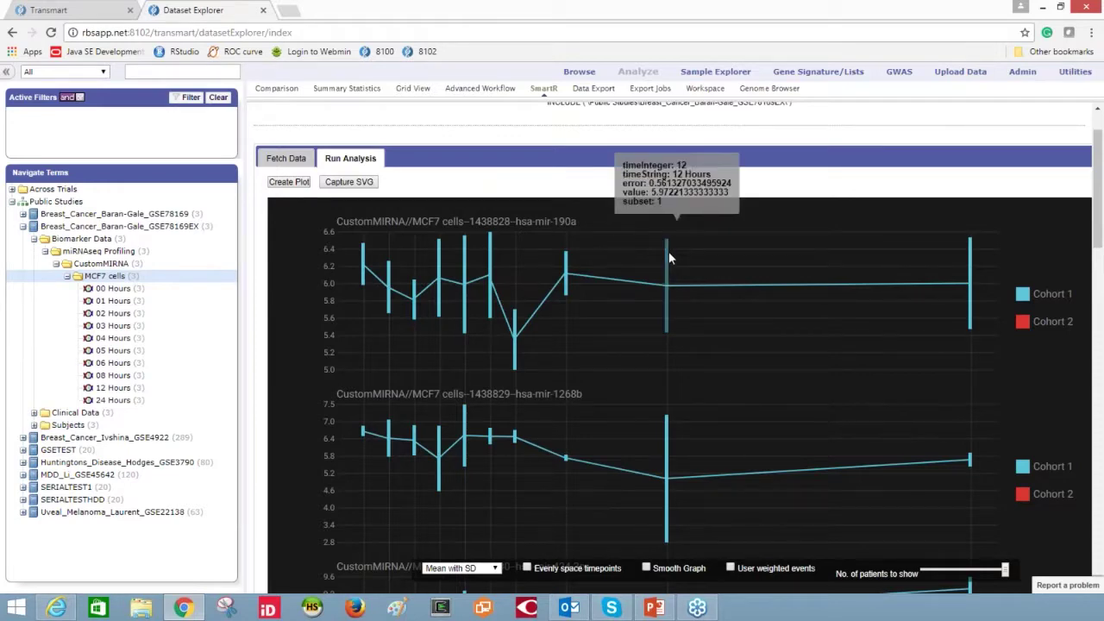
scroll(668, 258, "down", 5)
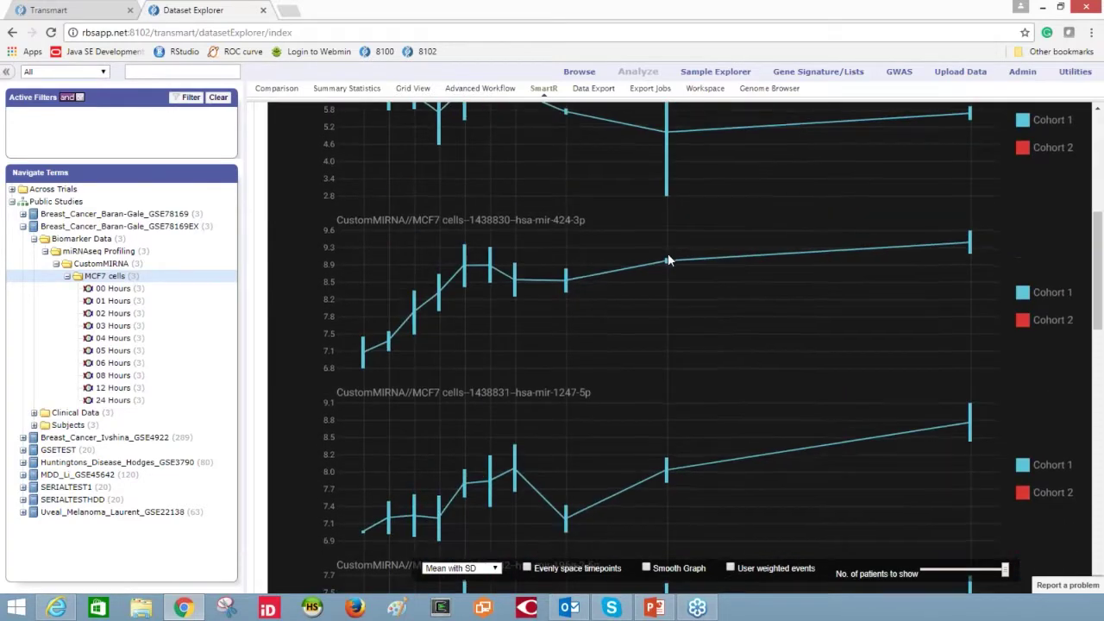
scroll(669, 259, "down", 8)
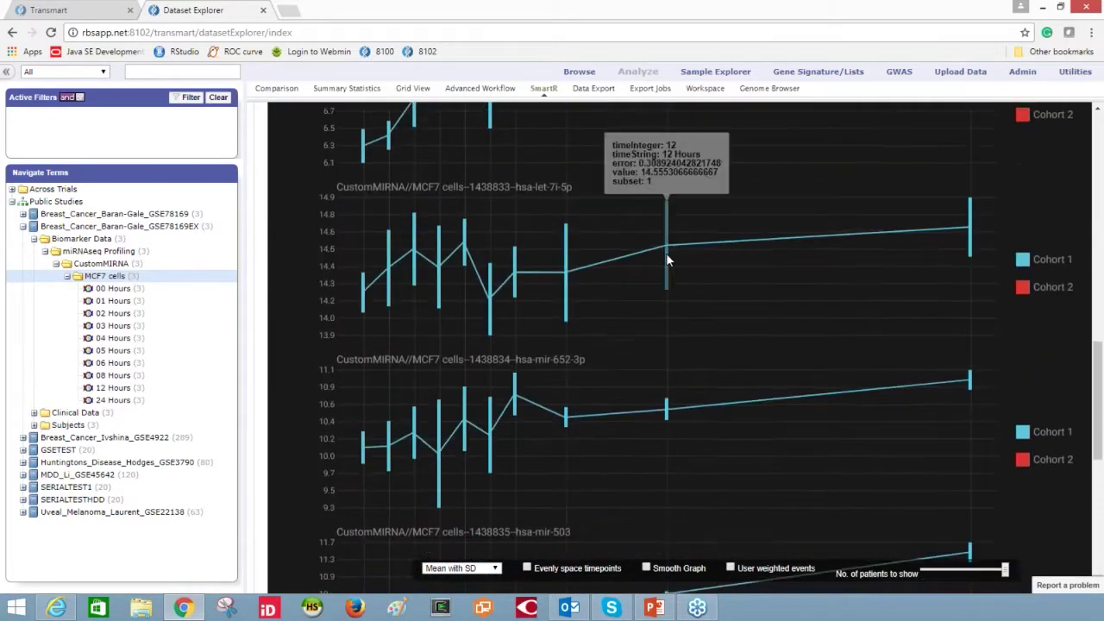
scroll(666, 252, "down", 4)
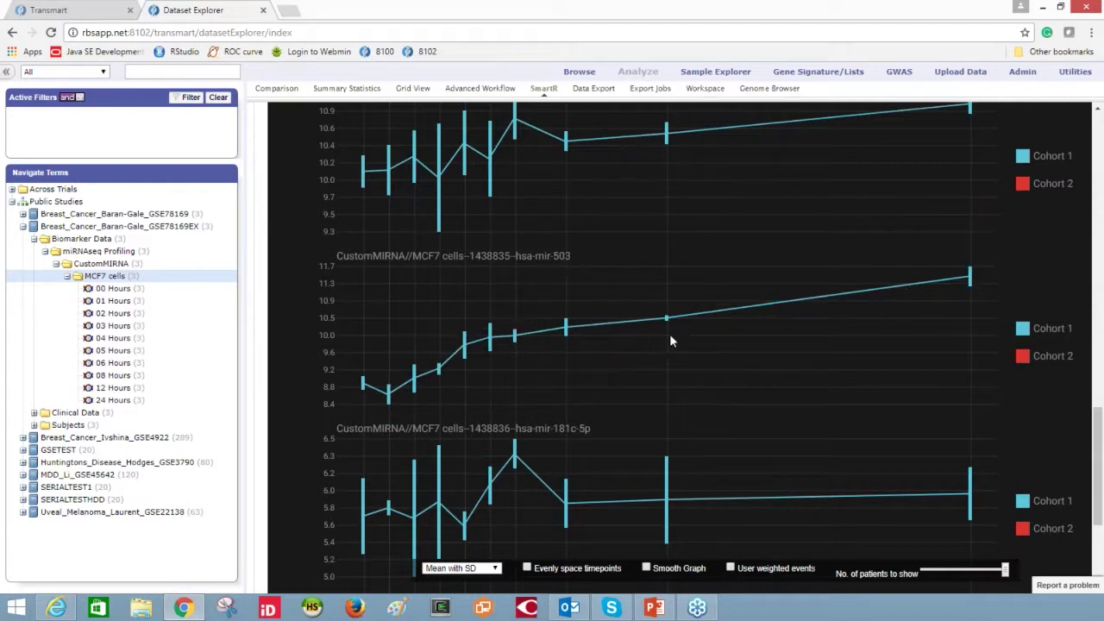
scroll(671, 341, "down", 3)
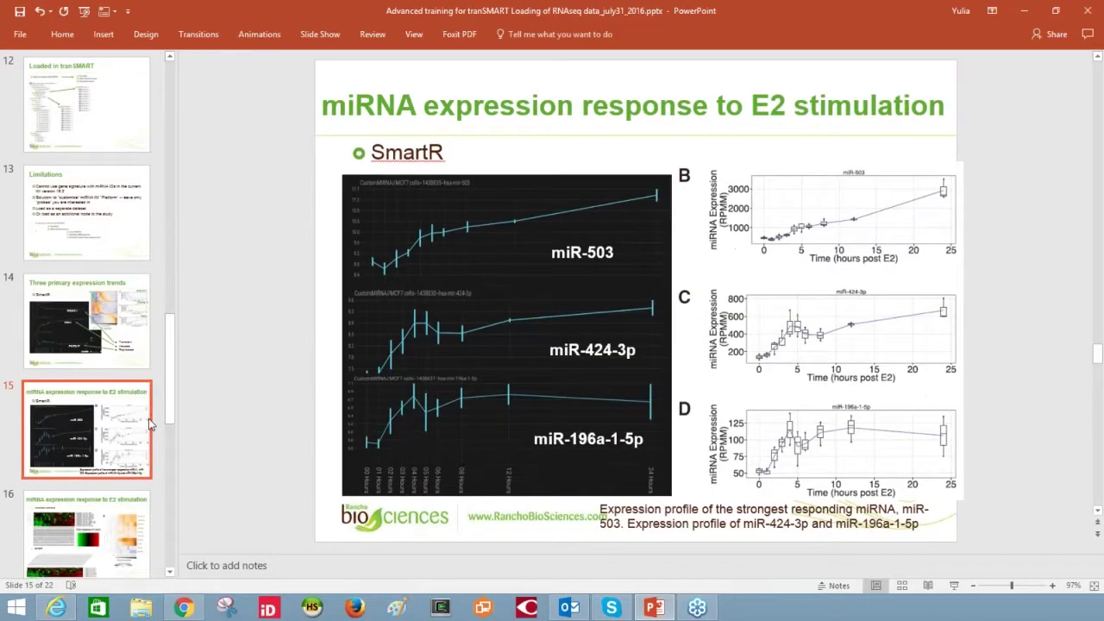
- Show slide 16, the heatmaps of miRNA expression response to E2 stimulation
left_click(126, 540)
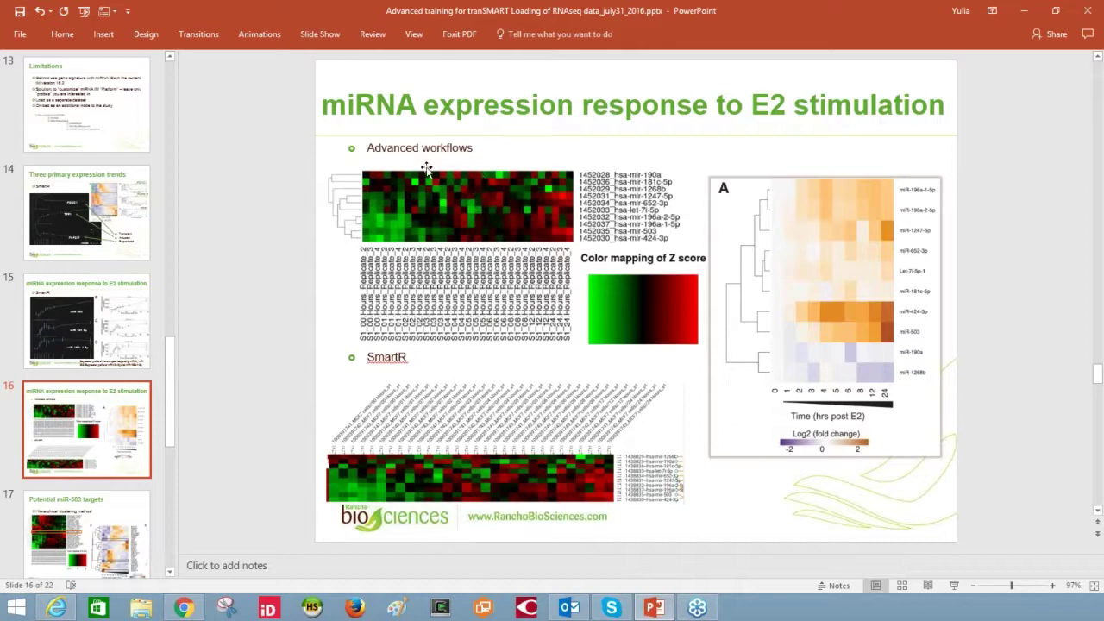
- In tranSMART's advanced workflows, start a Hierarchical Clustering analysis with MCF7 cells as the variable
key("alt+Tab")
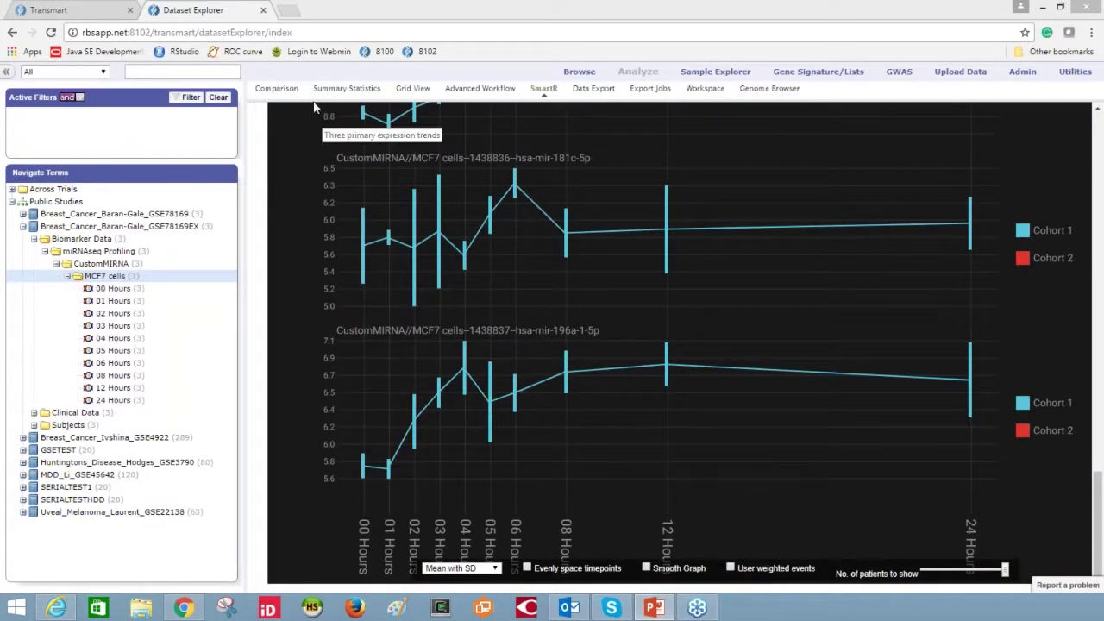
left_click(279, 92)
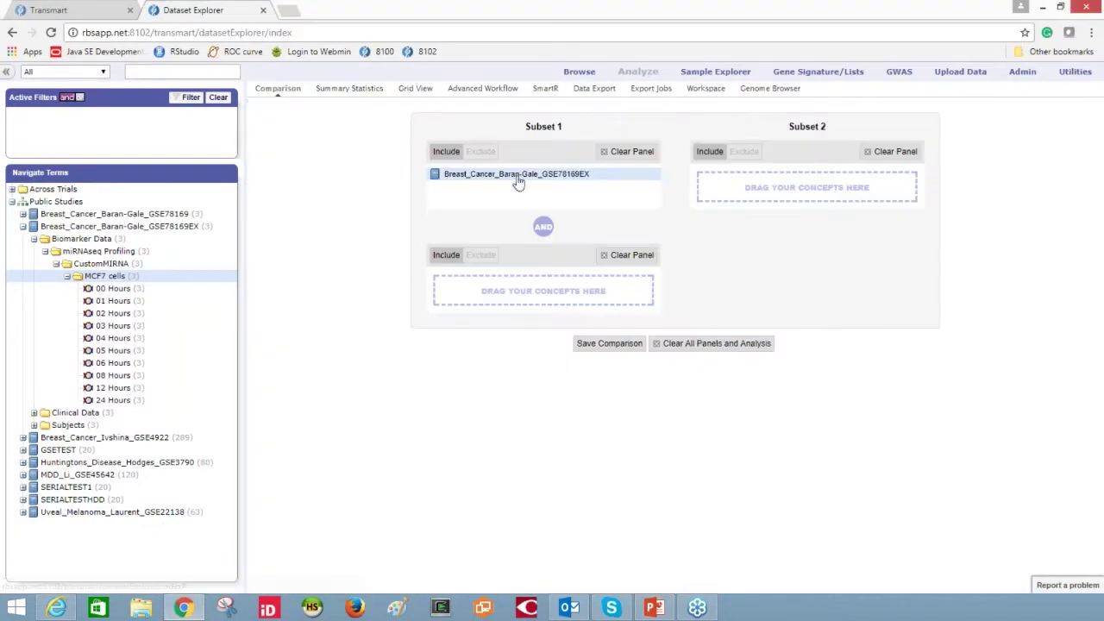
left_click(488, 89)
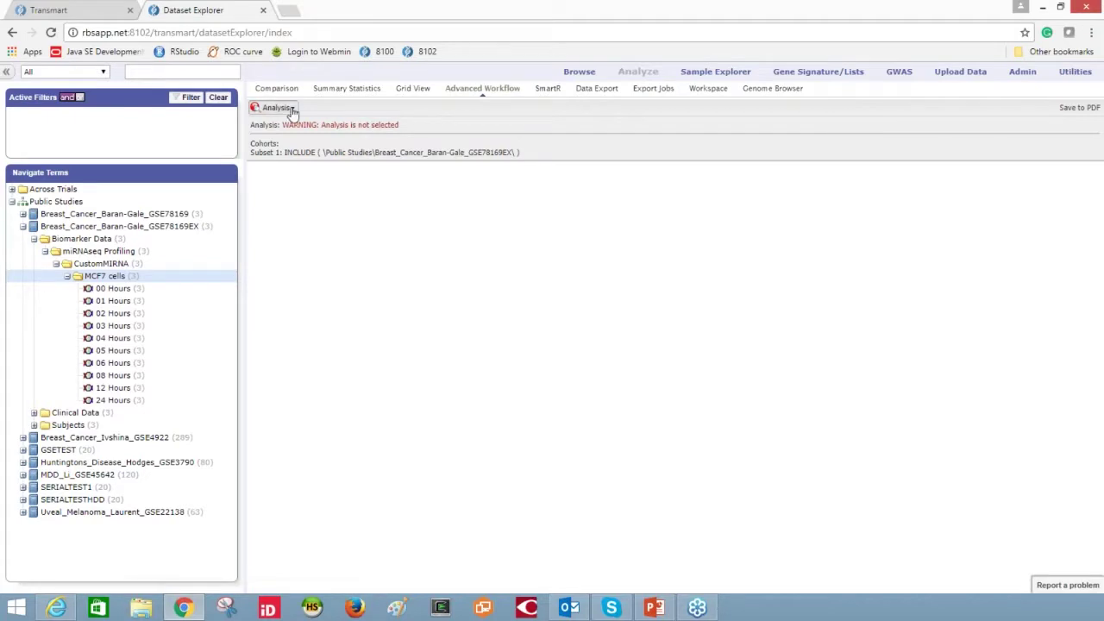
left_click(281, 107)
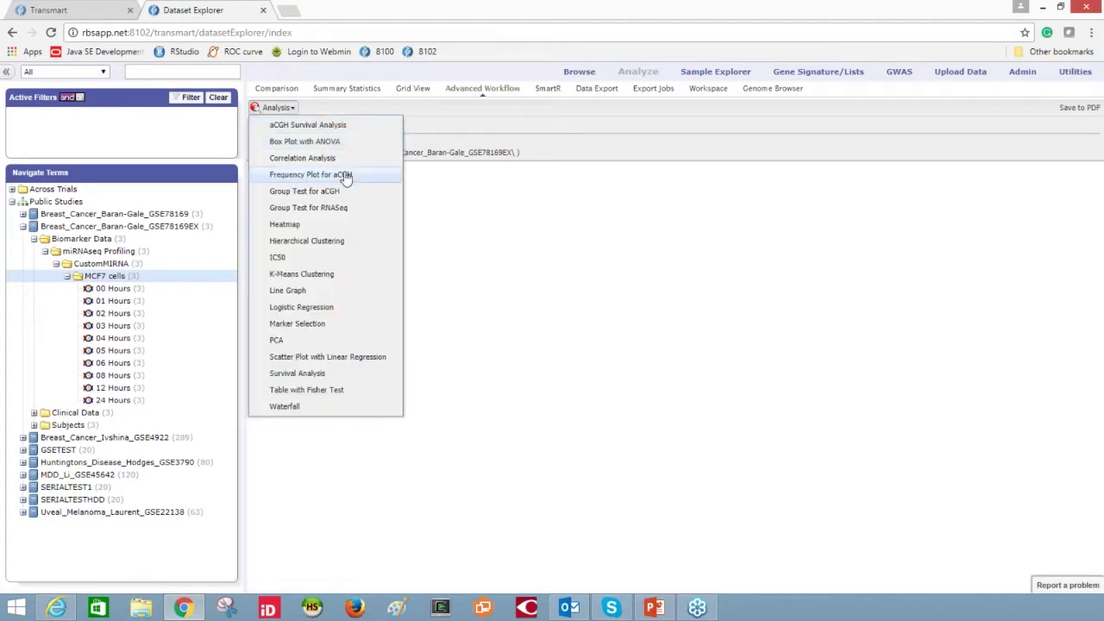
left_click(334, 244)
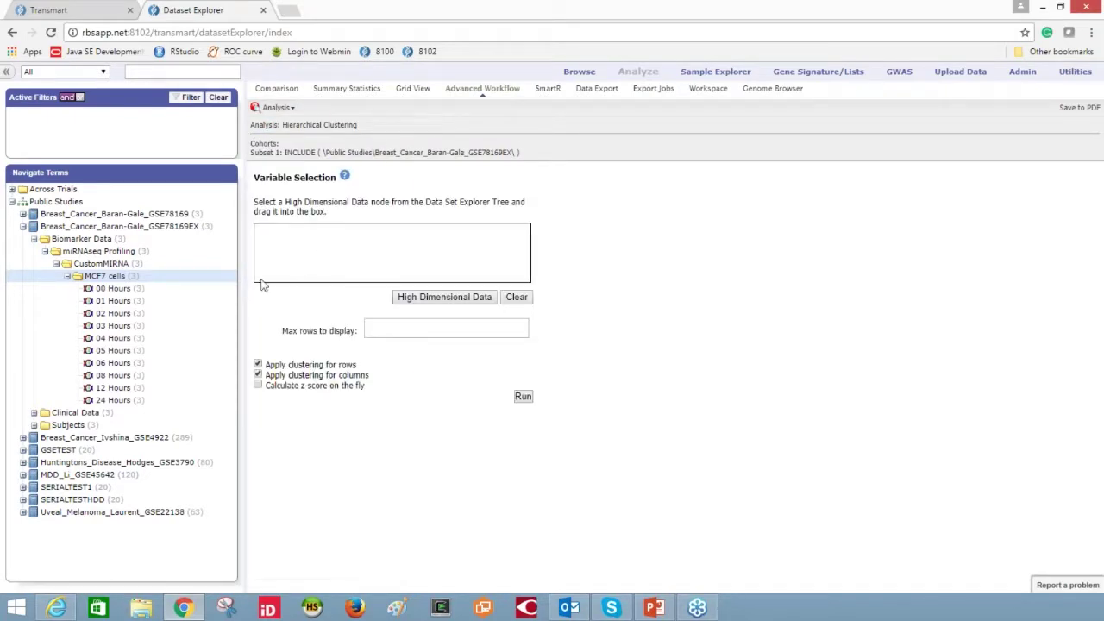
left_click_drag(81, 285, 202, 283)
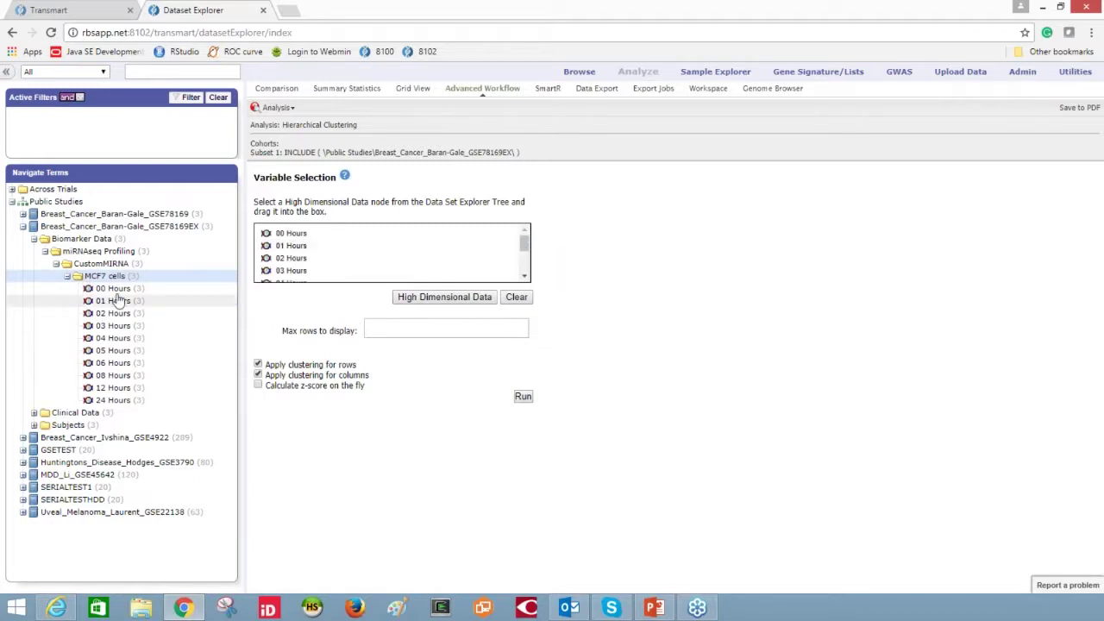
- Set max rows to display to 100 with row-only clustering and run the analysis
left_click(424, 298)
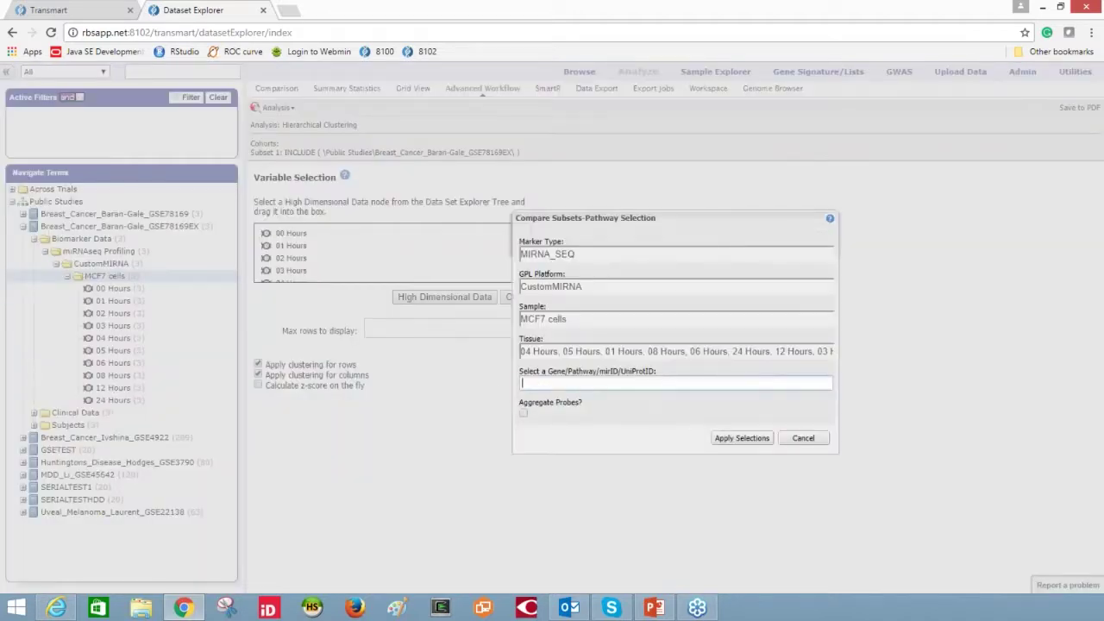
left_click(743, 441)
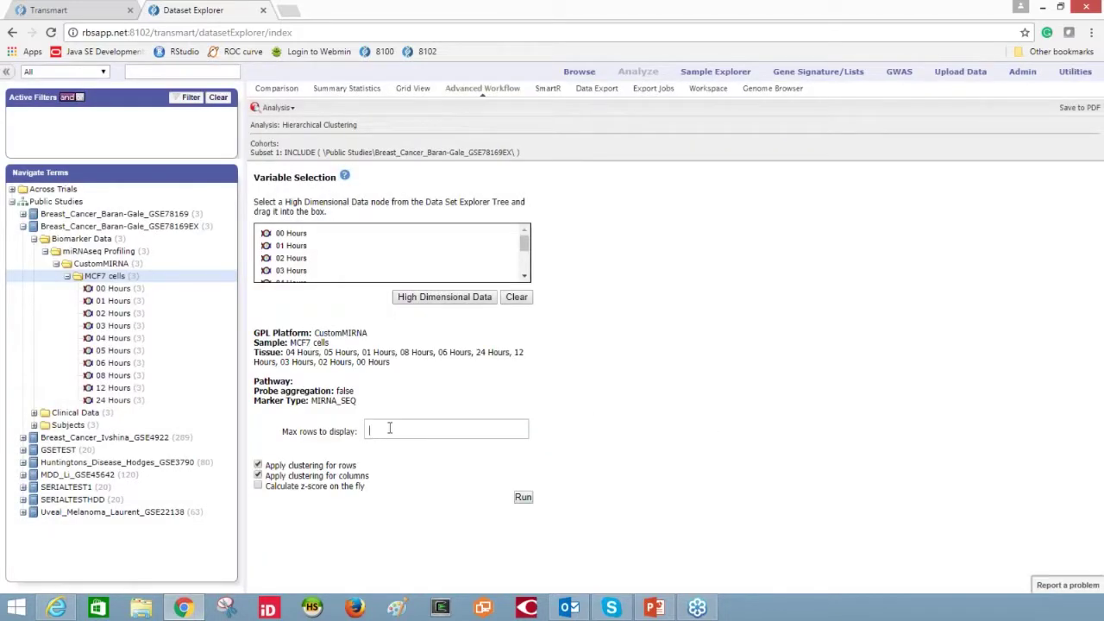
type("100")
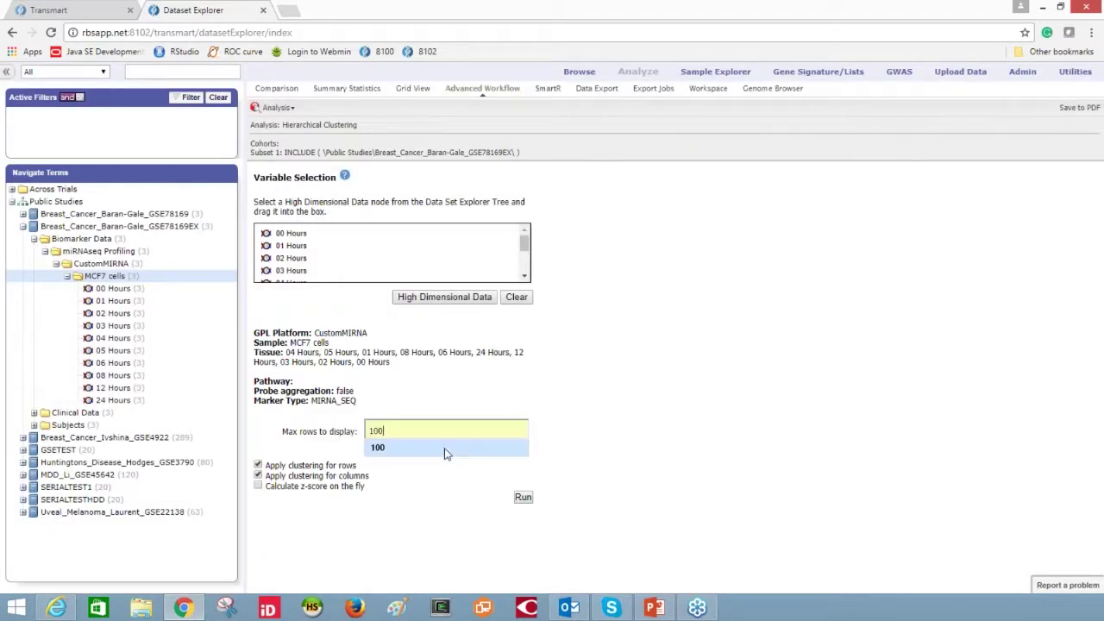
left_click(419, 449)
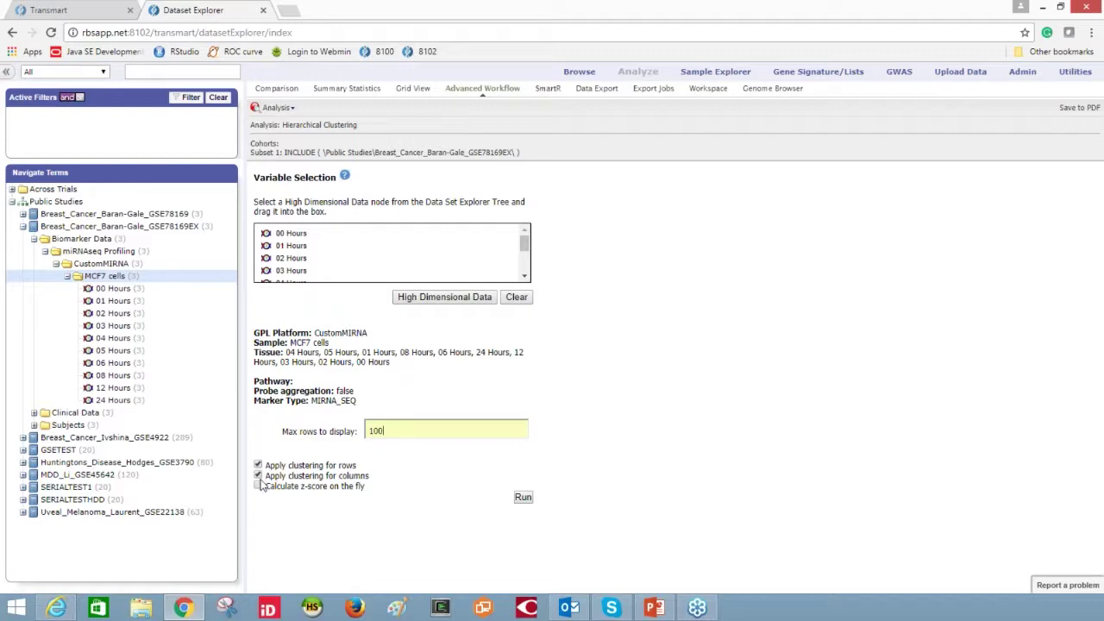
left_click(519, 500)
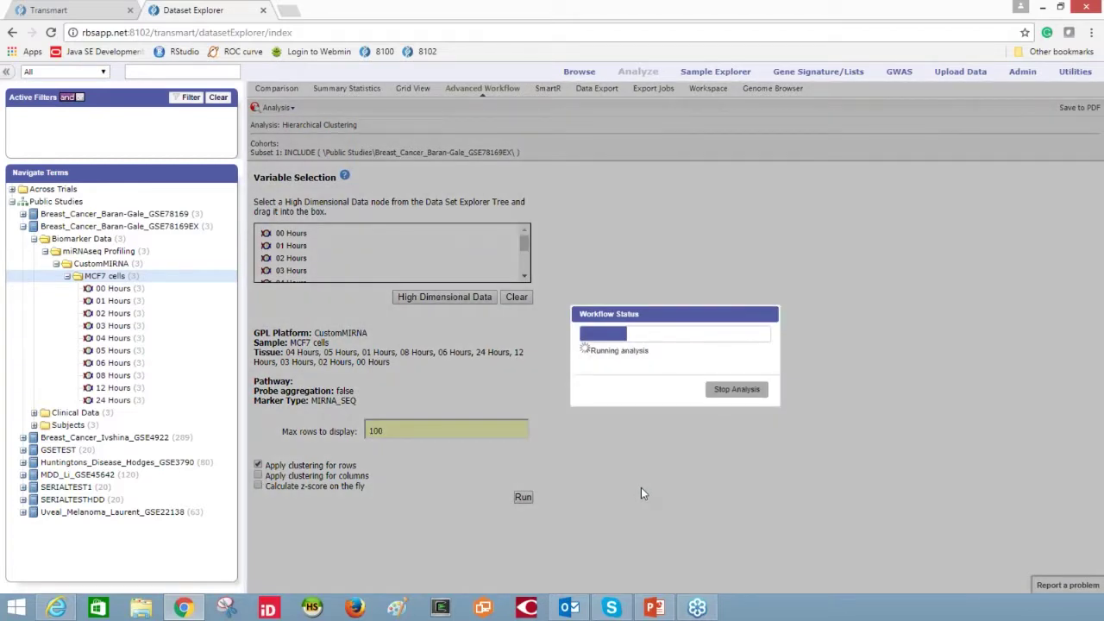
- Scroll down to the finished clustering heatmap, then bring PowerPoint slide 16 alongside for comparison
scroll(659, 396, "down", 5)
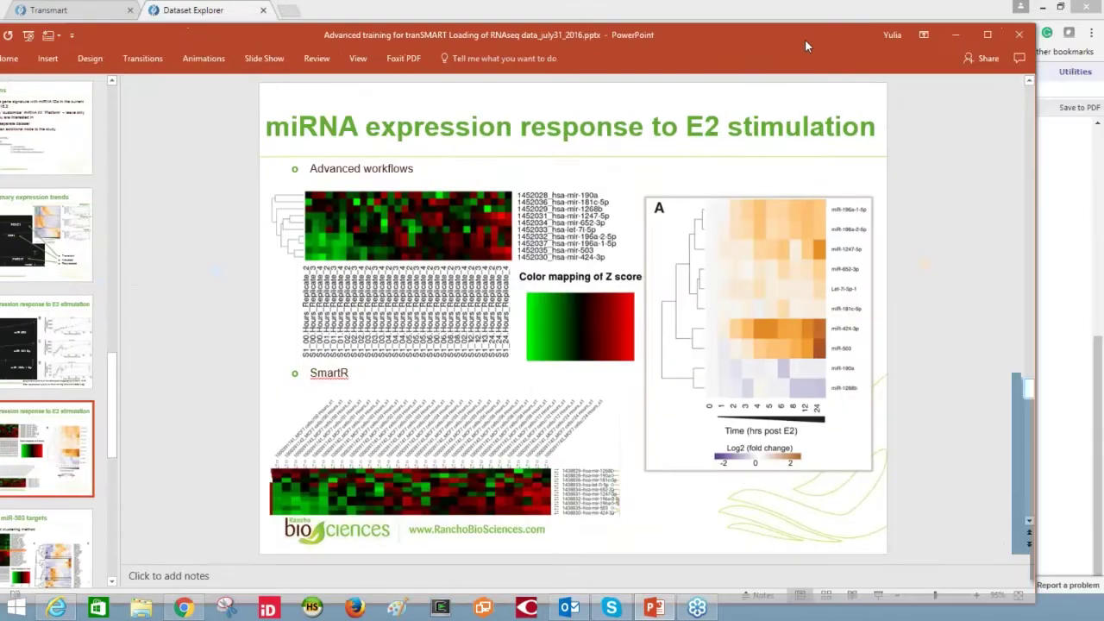
left_click_drag(805, 39, 806, 50)
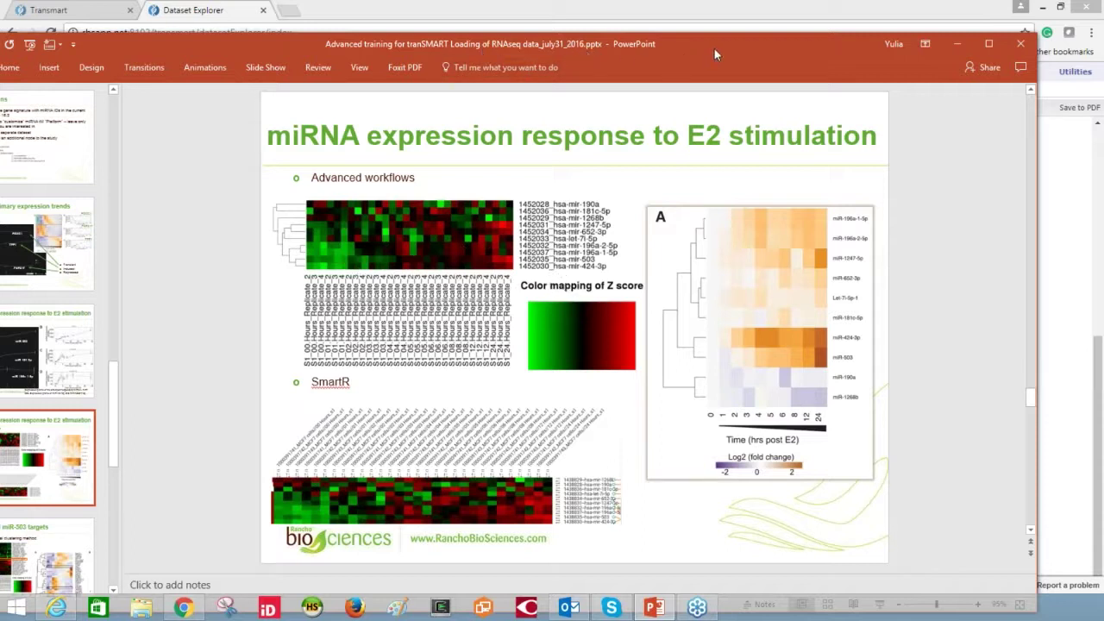
- Minimize PowerPoint to reveal the MCF7 miRNA heatmap with its Z-score colour legend
left_click(957, 43)
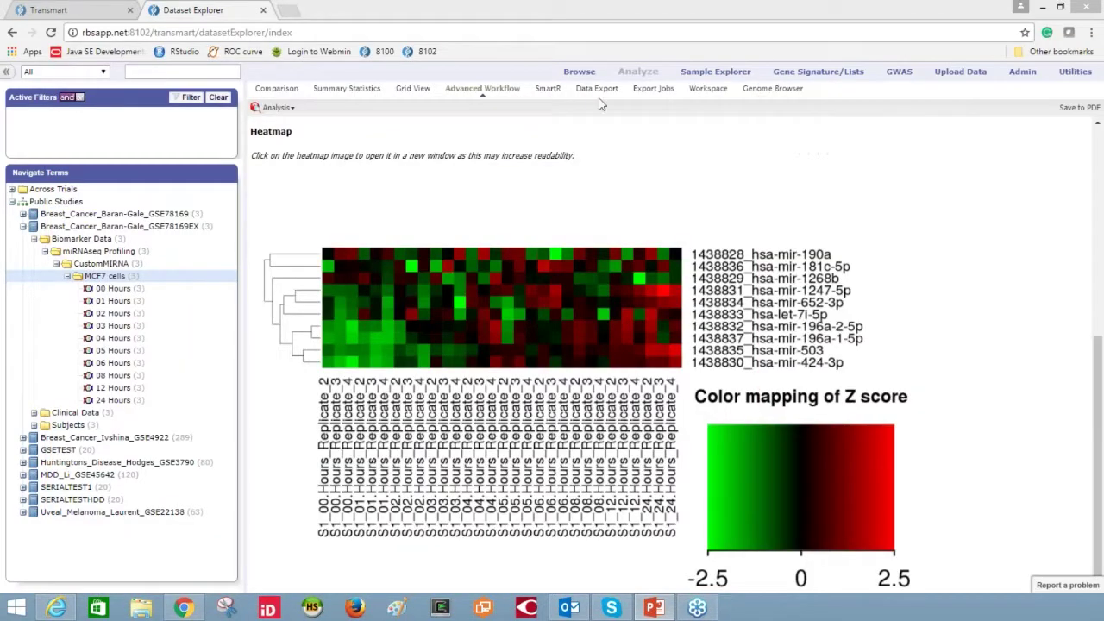
- Reset SmartR to the Heatmap Workflow and load MCF7 cells as high dimensional variables
left_click(549, 89)
scroll(603, 220, "down", 5)
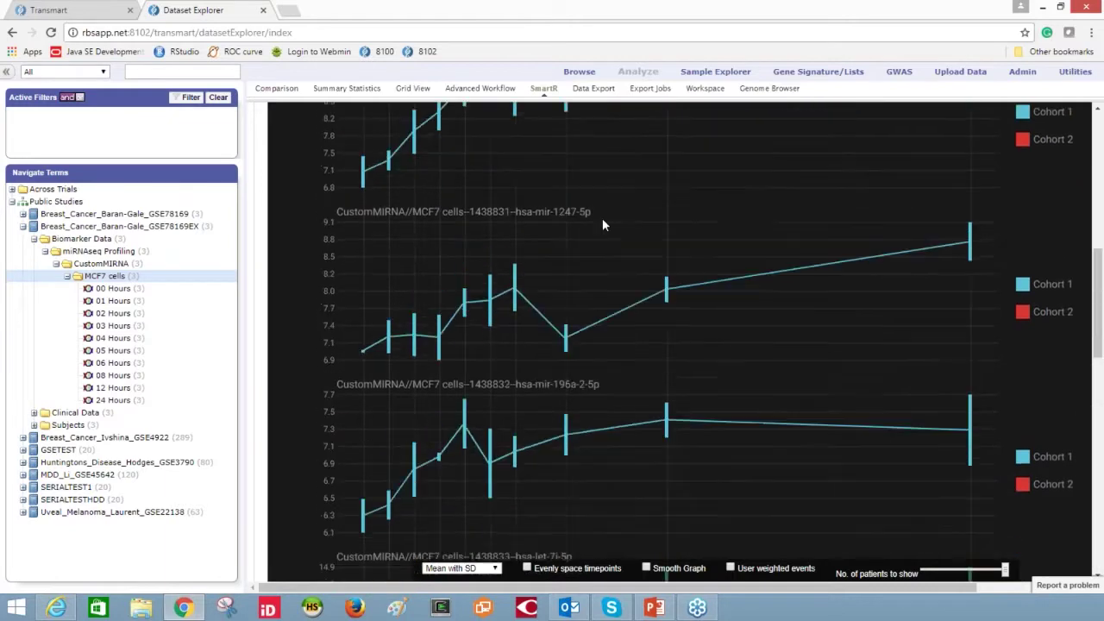
scroll(602, 222, "up", 5)
left_click(407, 138)
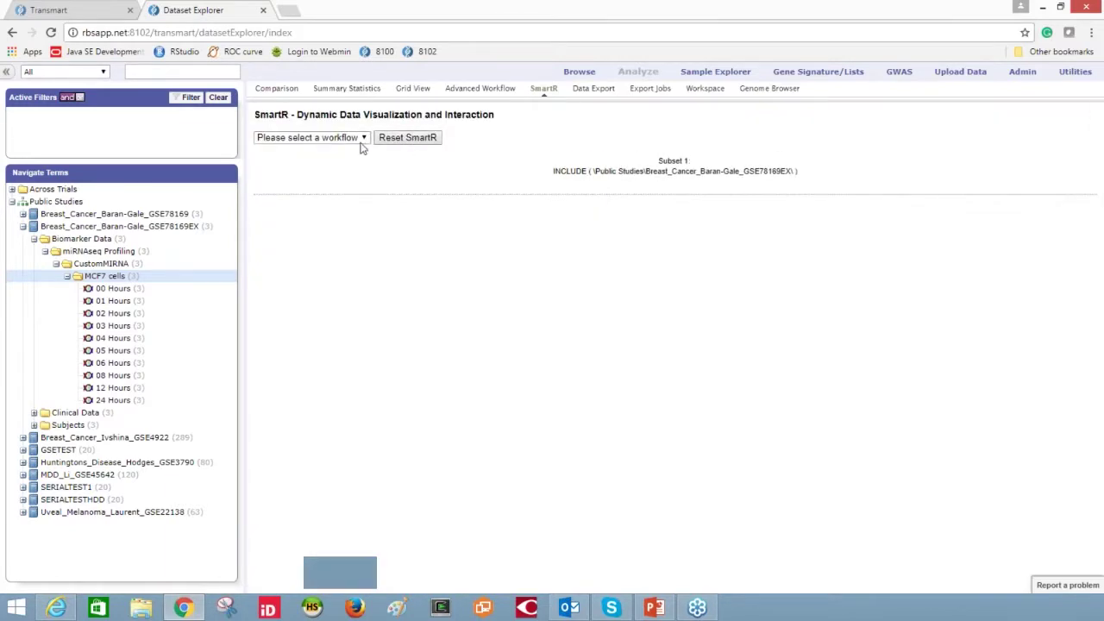
left_click(363, 139)
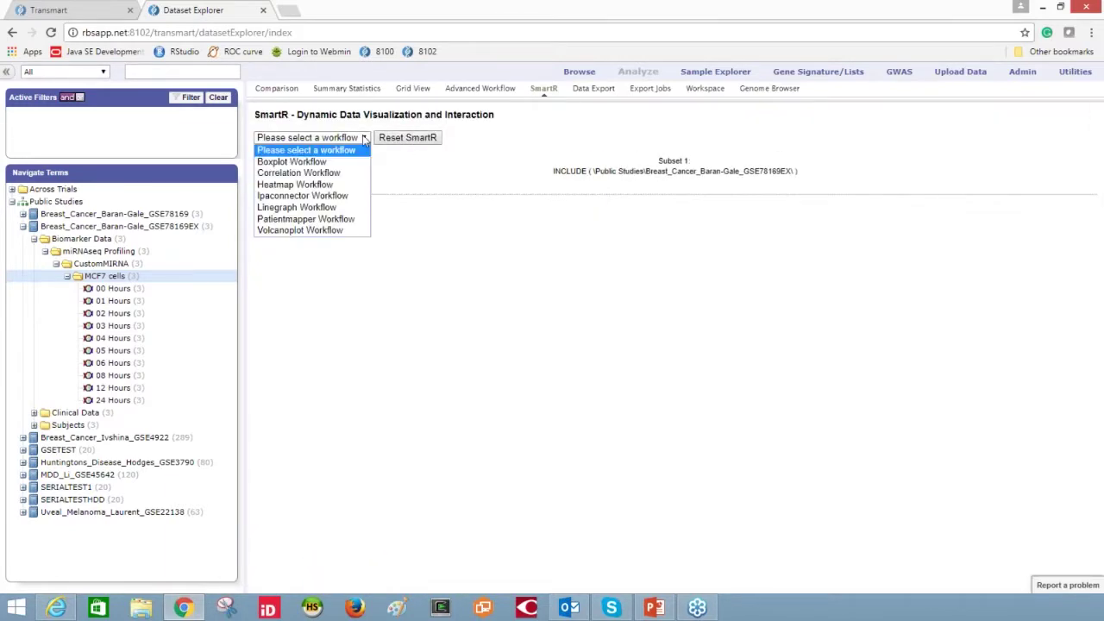
left_click(319, 185)
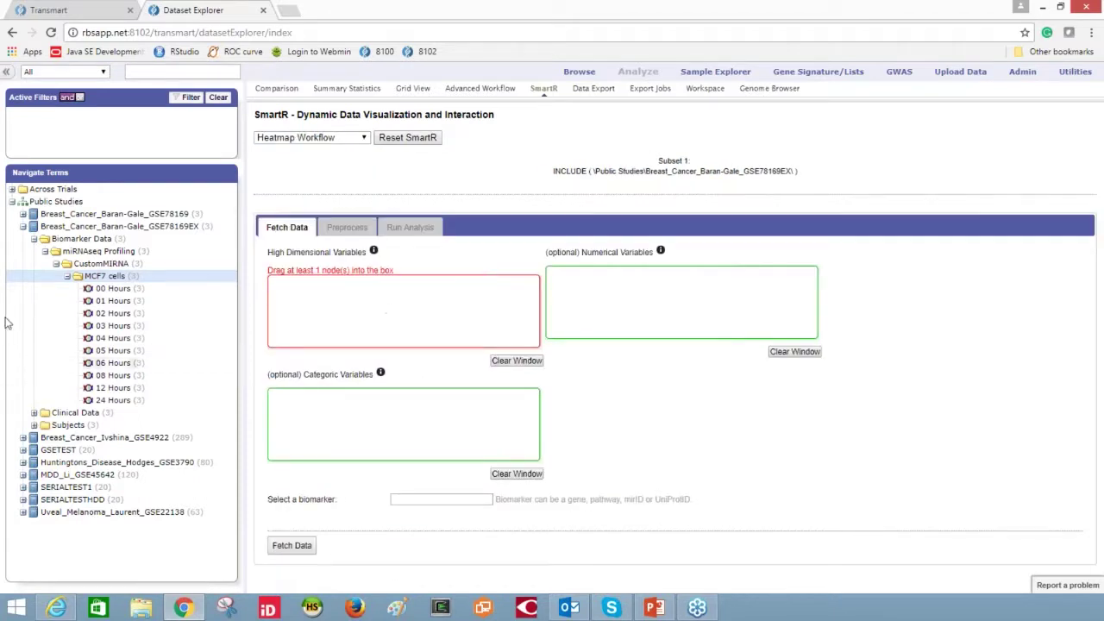
left_click_drag(151, 282, 380, 302)
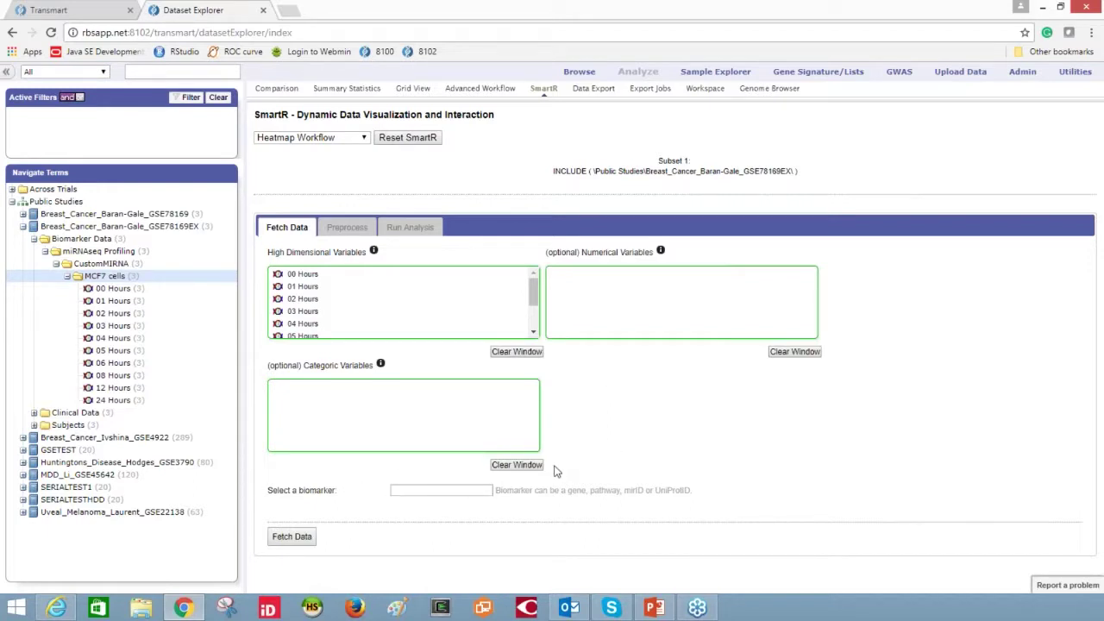
left_click(292, 536)
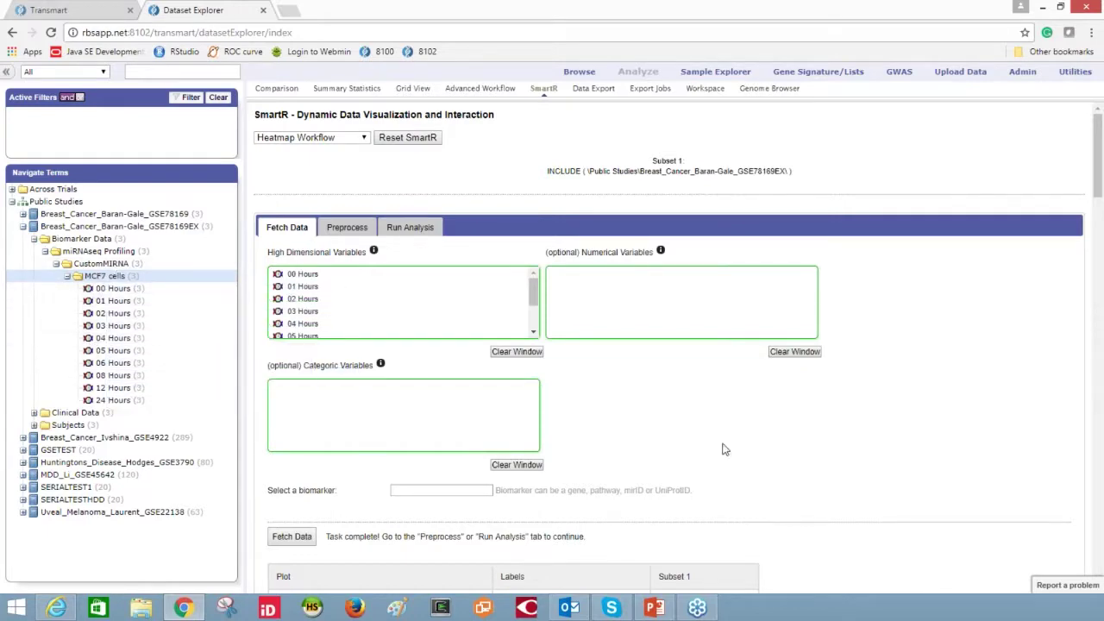
- Review the per-time-point box plots, then rank the 10 miRNAs by mean expression level
scroll(733, 453, "down", 10)
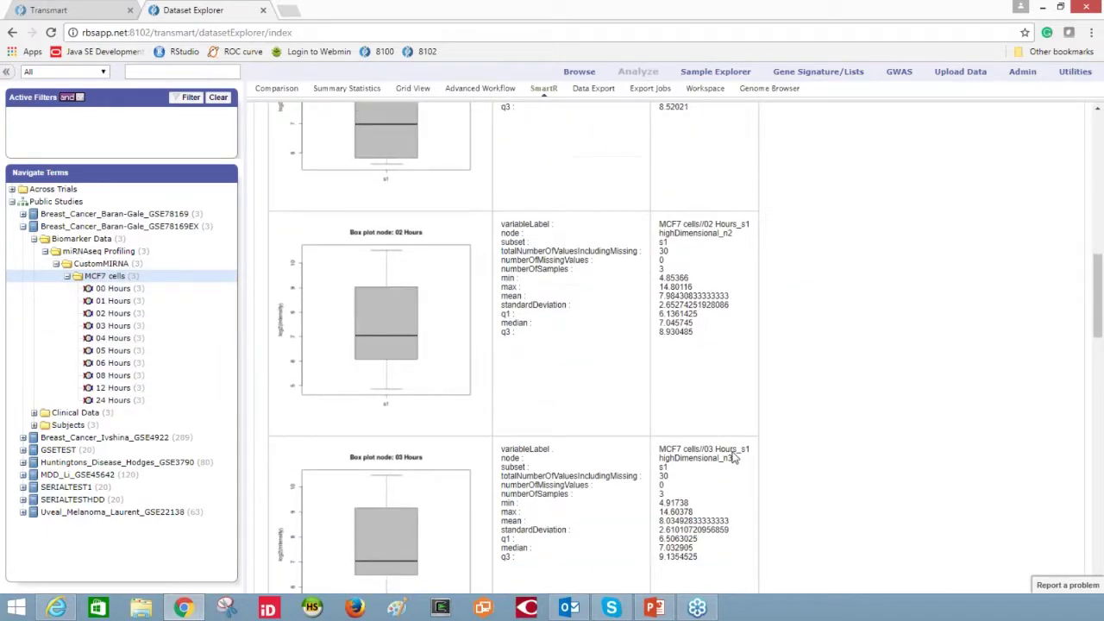
scroll(733, 456, "up", 10)
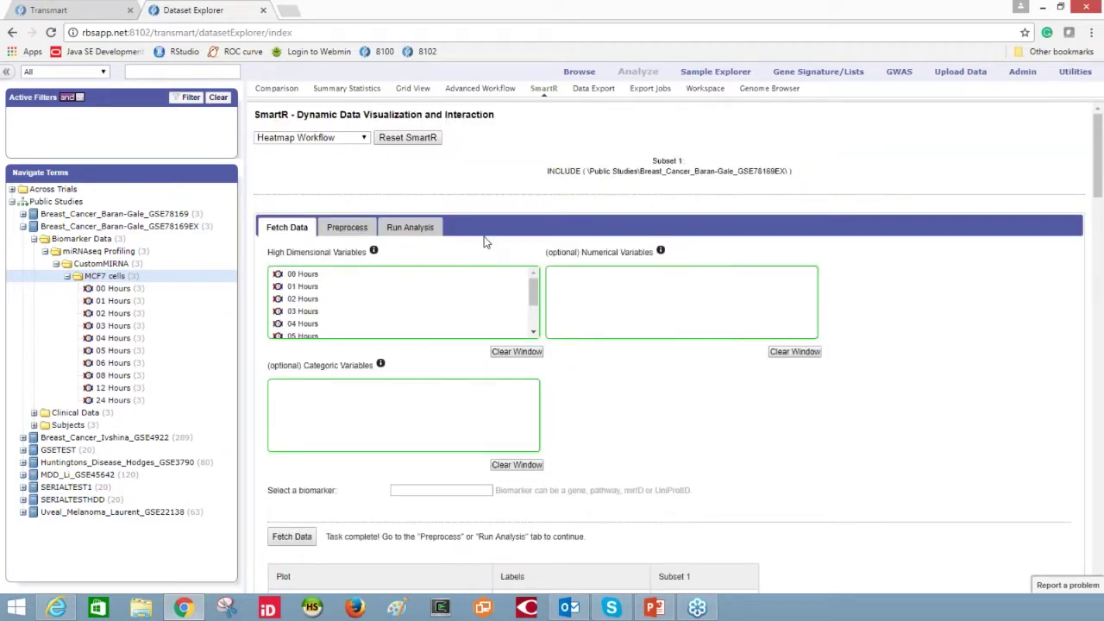
left_click(358, 235)
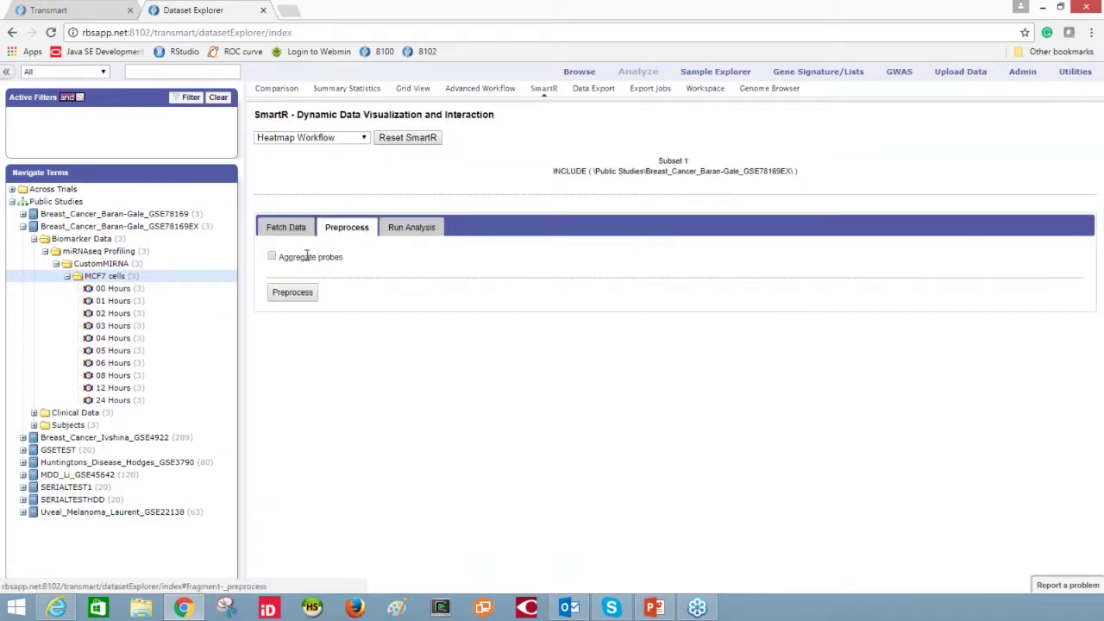
left_click(414, 228)
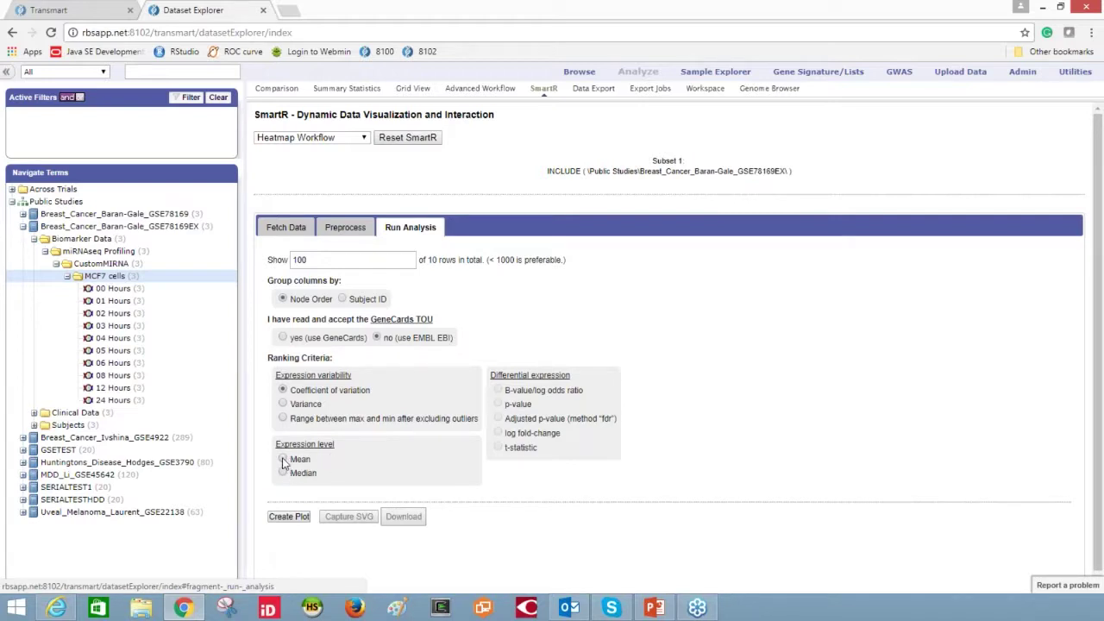
left_click(283, 460)
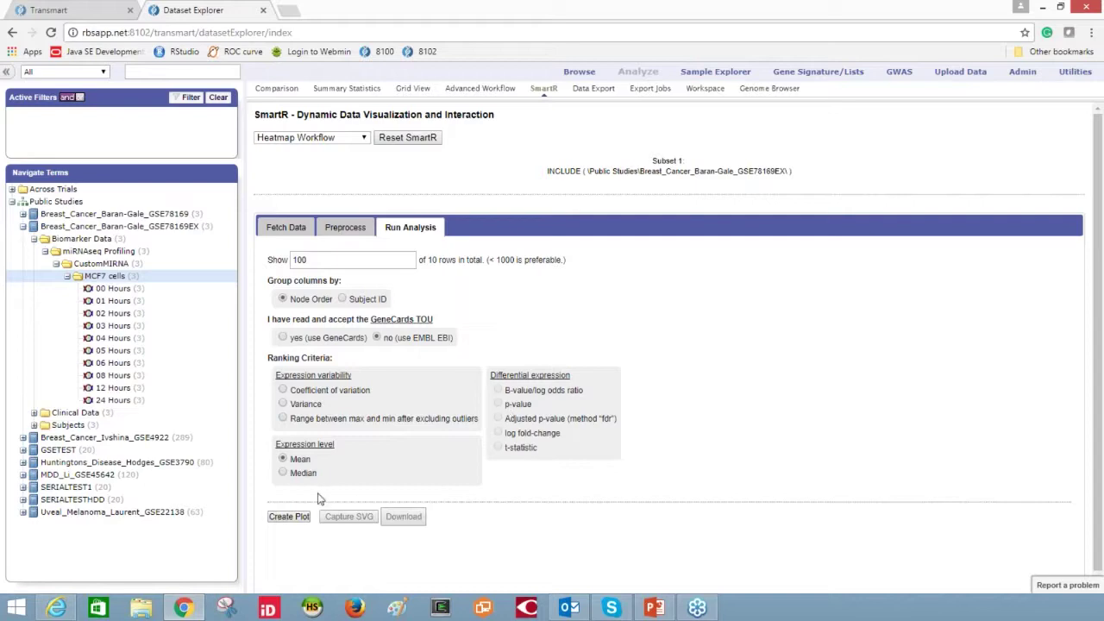
- Plot the heatmap of the ten MCF7 miRNAs and view it with its statistics table
left_click(293, 518)
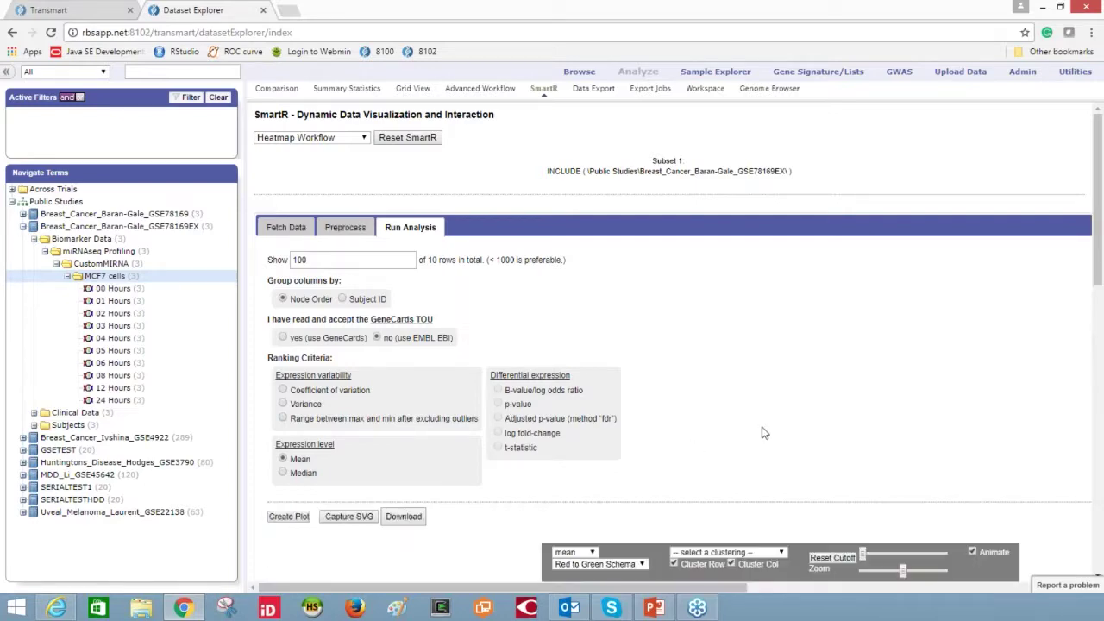
scroll(749, 387, "down", 5)
scroll(749, 386, "down", 6)
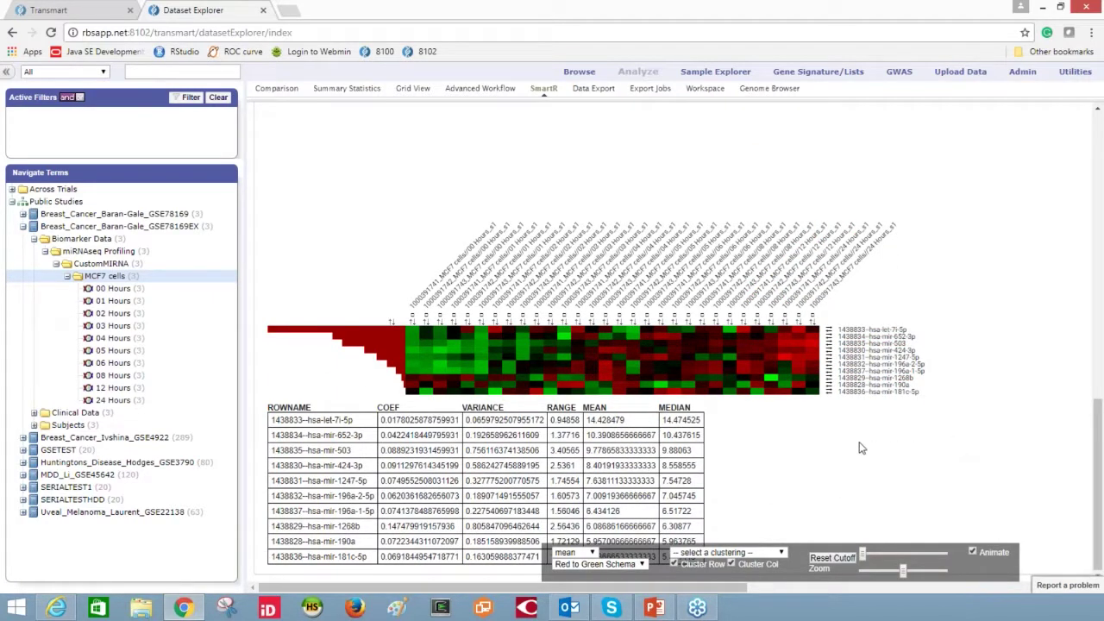
mouse_move(801, 330)
- Rank the heatmap by median, cluster with Hierarch.-Eucl.-Avg, and look up hsa-mir-503 on EBI Search
left_click(593, 554)
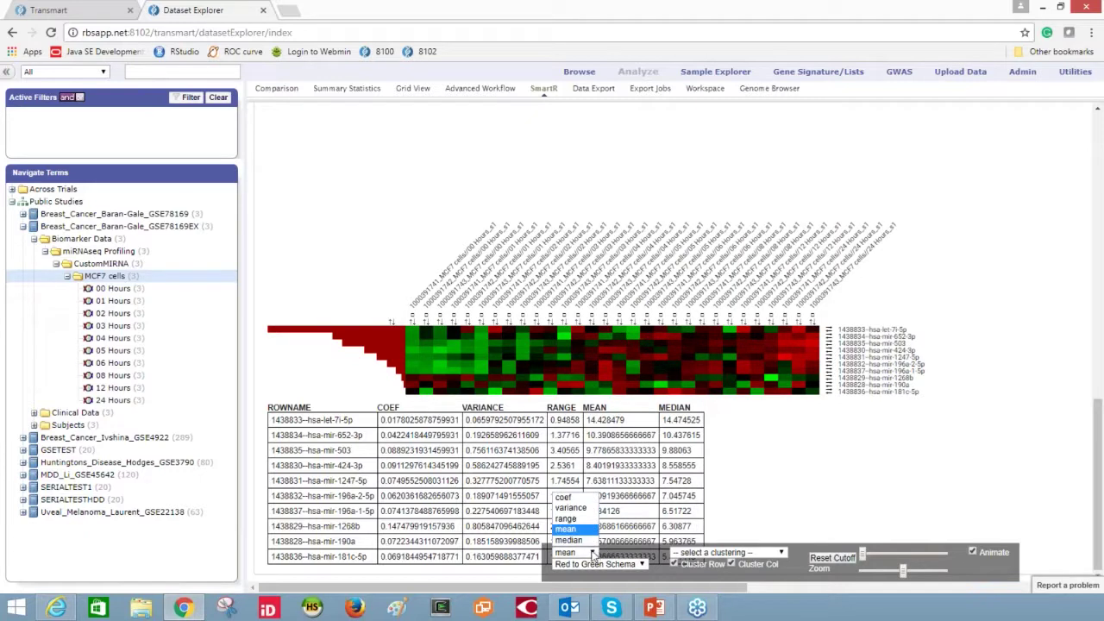
left_click(587, 543)
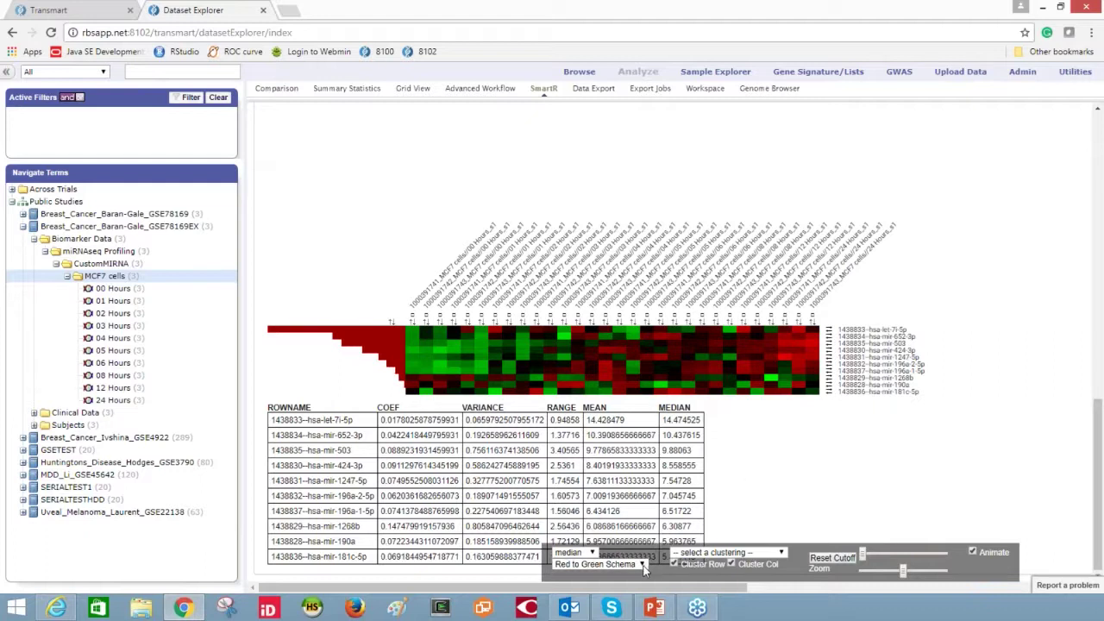
left_click(780, 553)
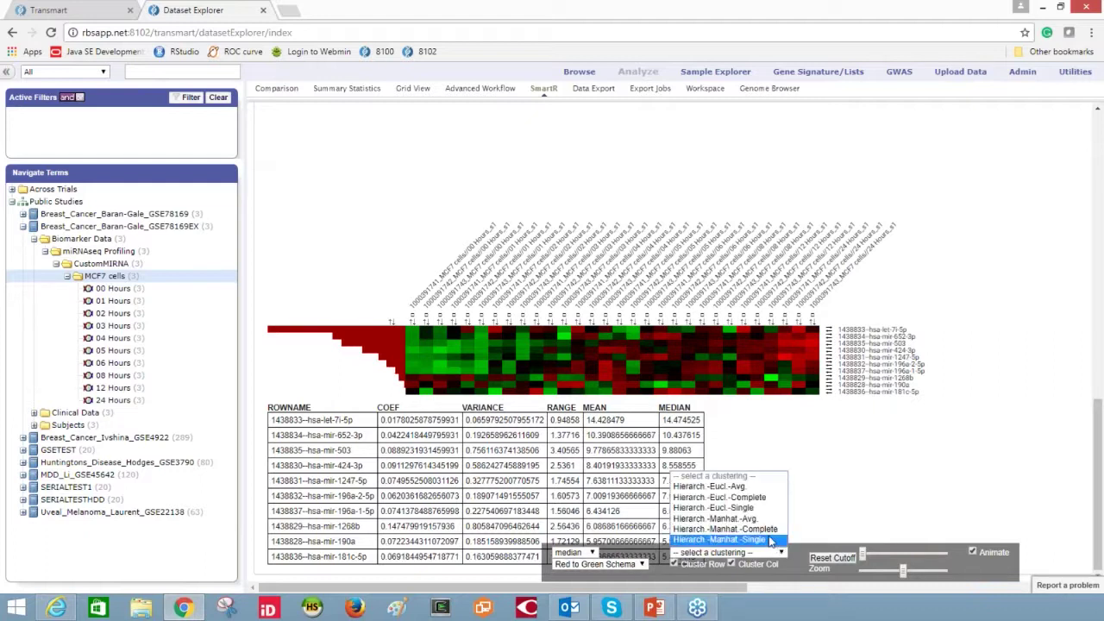
left_click(752, 498)
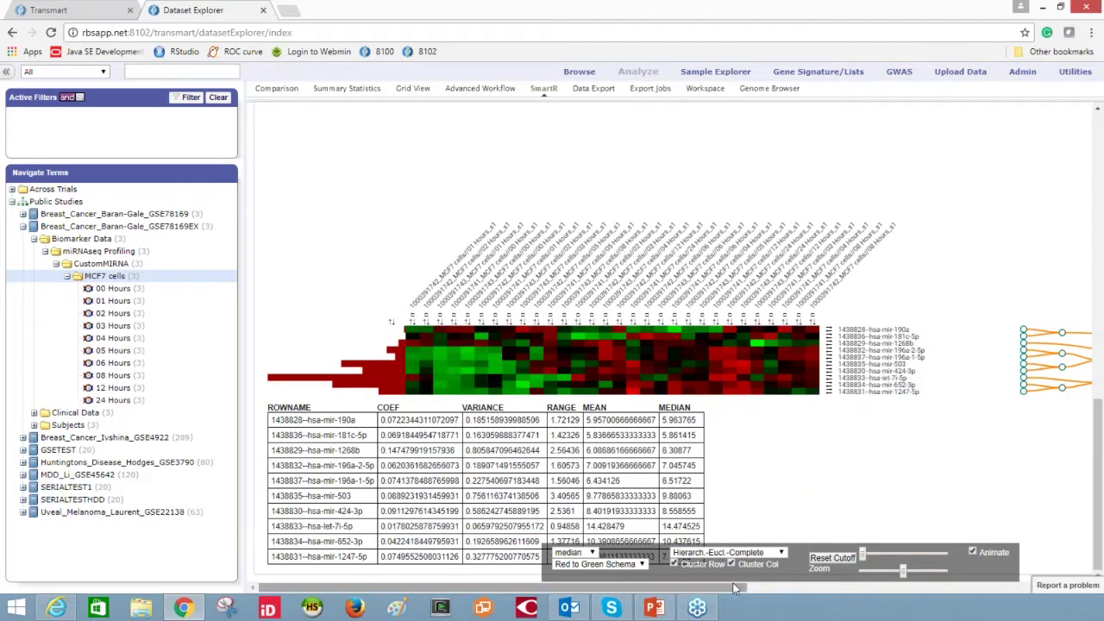
left_click_drag(738, 592, 768, 570)
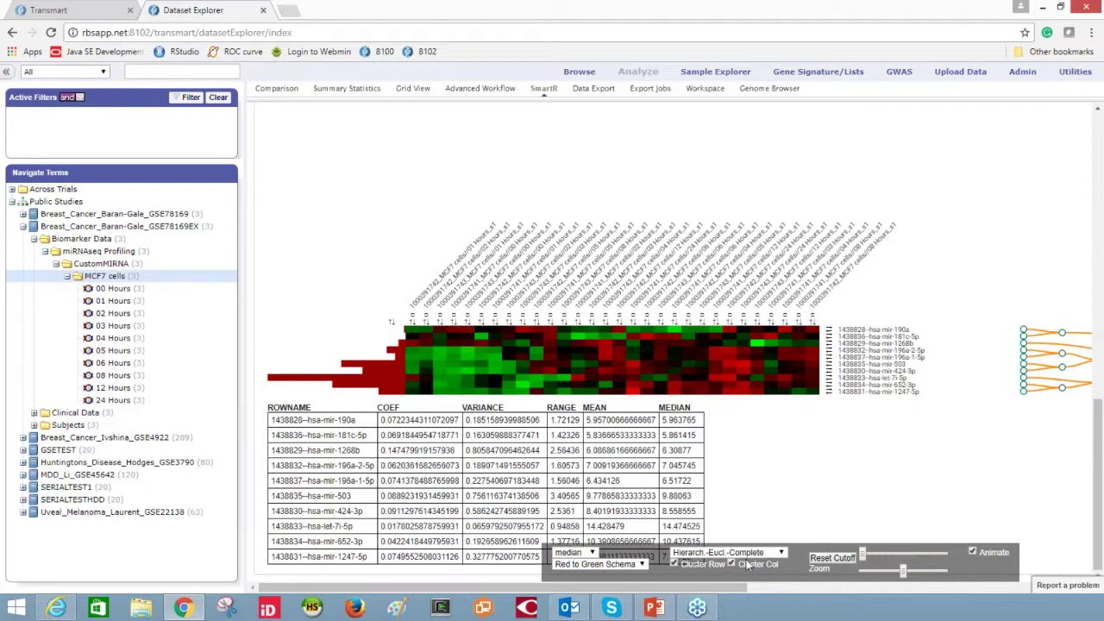
left_click(781, 553)
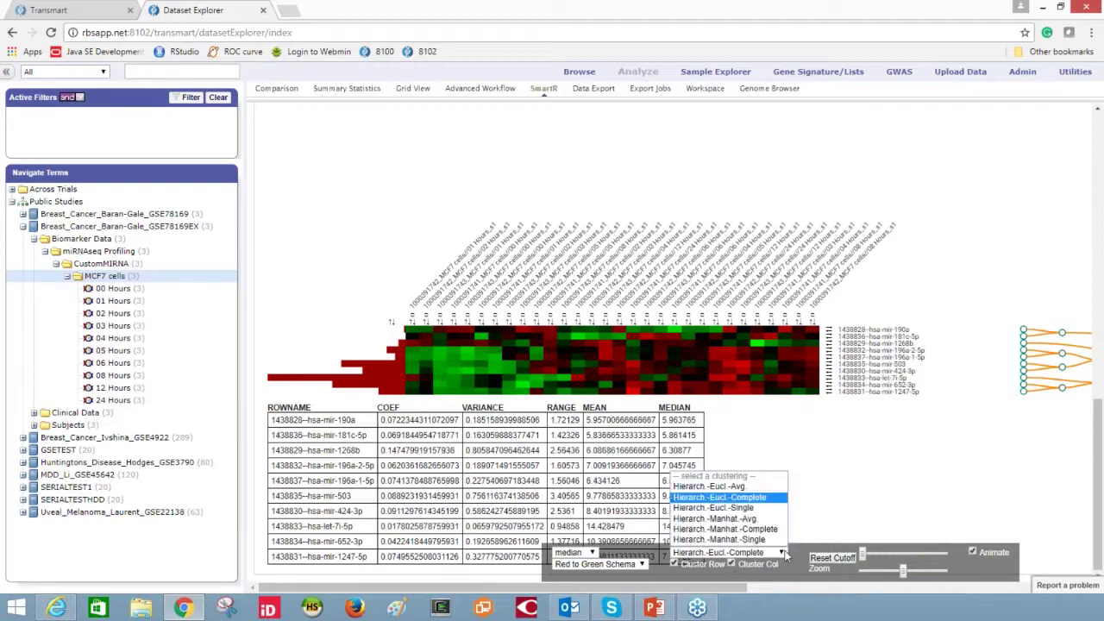
left_click(756, 488)
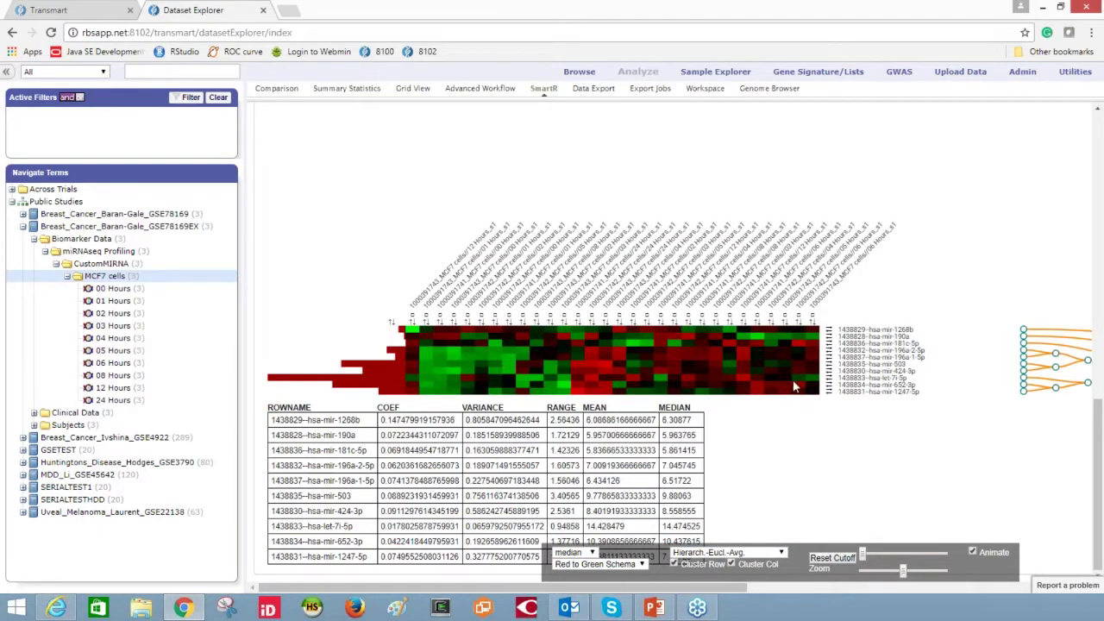
left_click(875, 366)
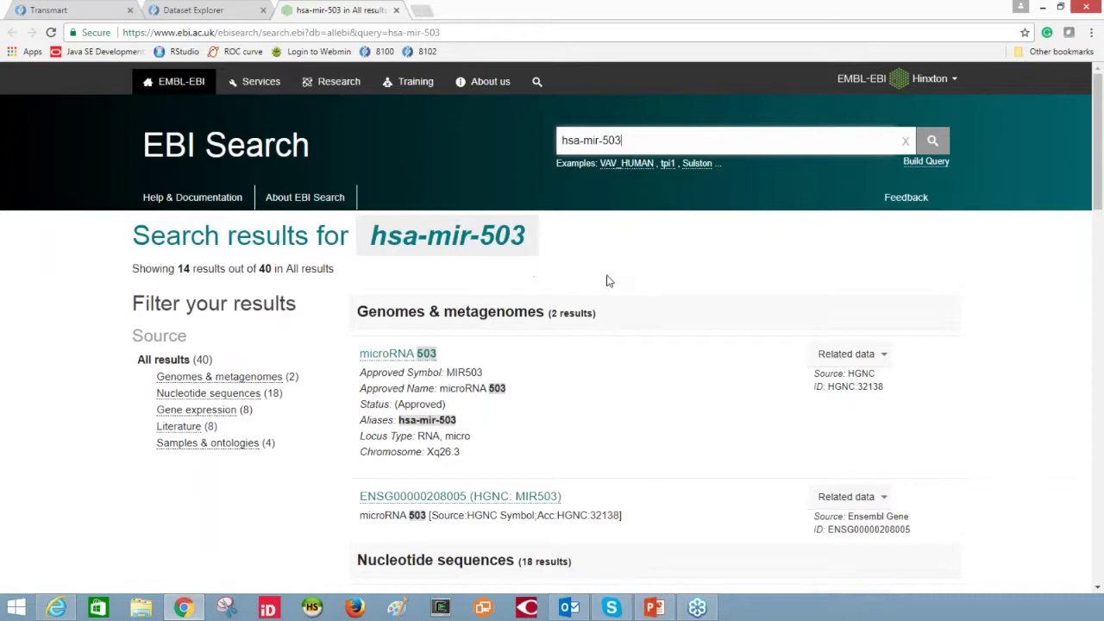
- Check the hsa-mir-503 EBI results, return to the Dataset Explorer heatmap, then bring up PowerPoint
scroll(608, 281, "down", 3)
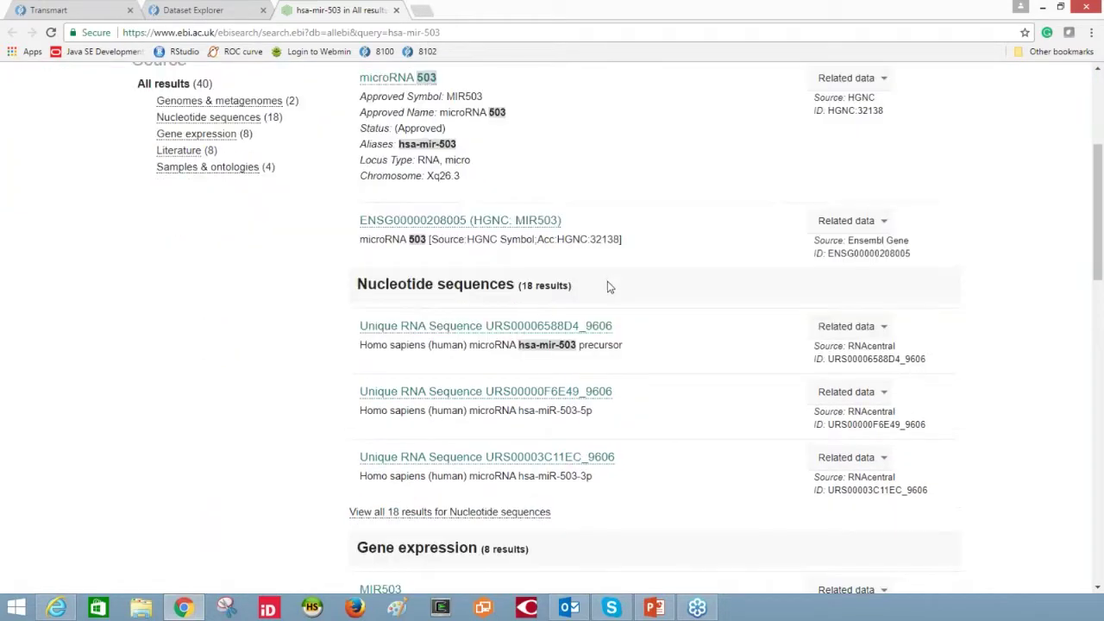
scroll(607, 287, "up", 3)
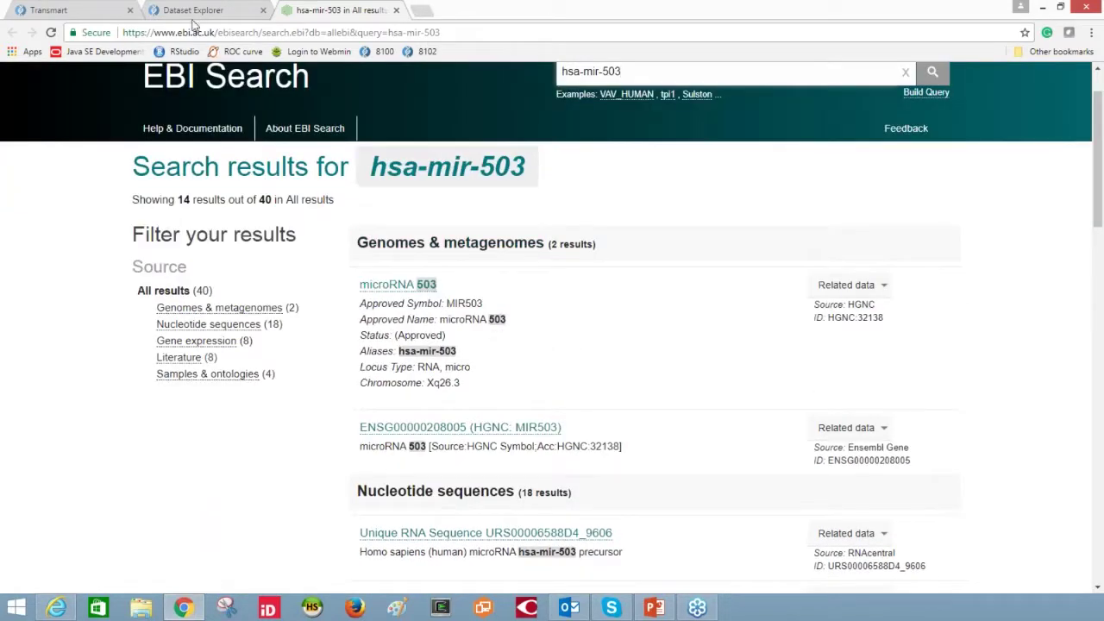
left_click(194, 10)
scroll(703, 358, "up", 2)
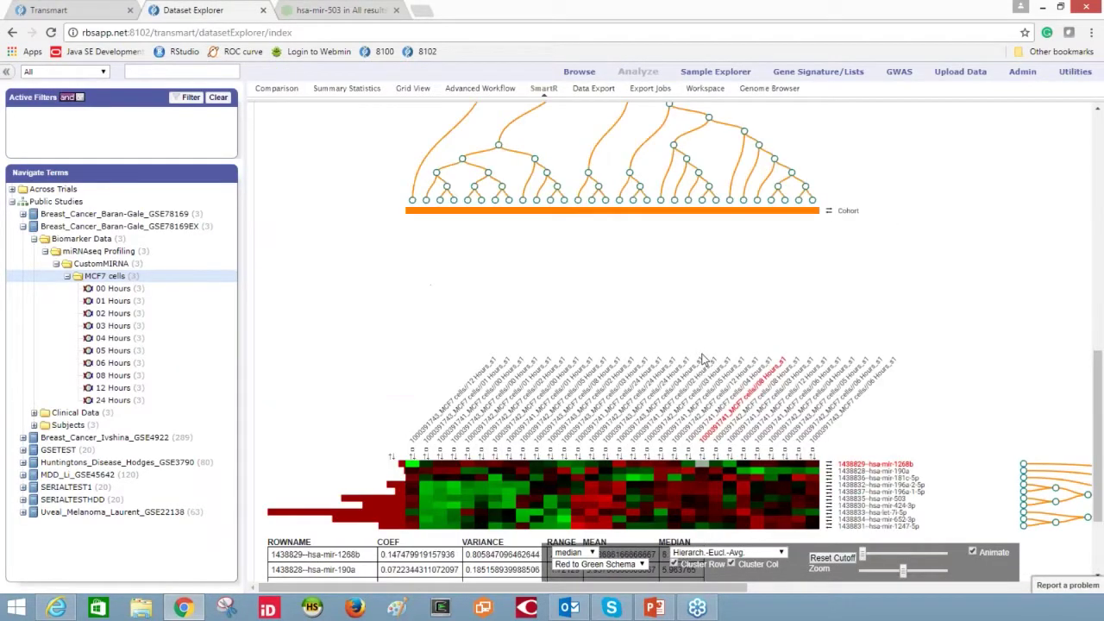
scroll(703, 358, "up", 1)
key("alt+Tab")
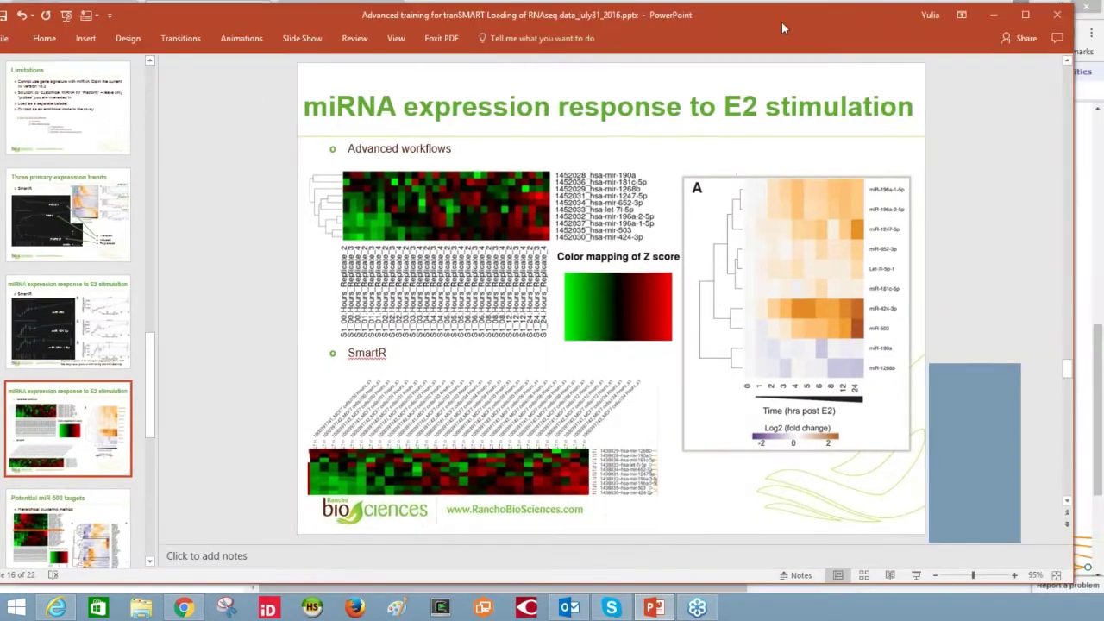
- Show slide 17, Potential miR-503 targets, then minimize PowerPoint to see the tranSMART dendrogram
left_click_drag(782, 21, 826, 32)
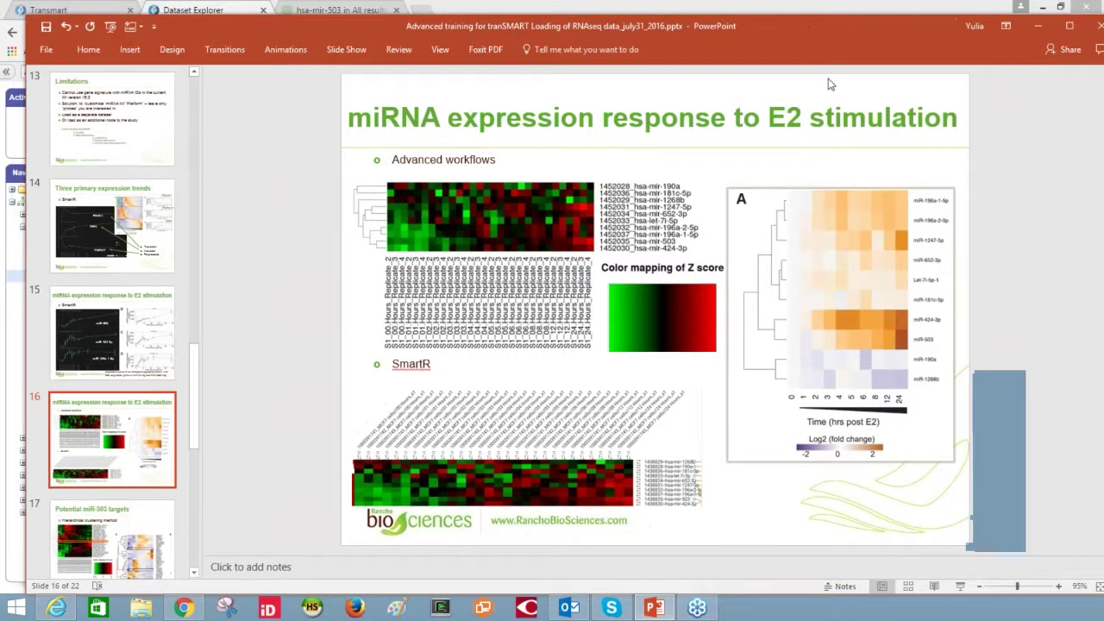
left_click(130, 548)
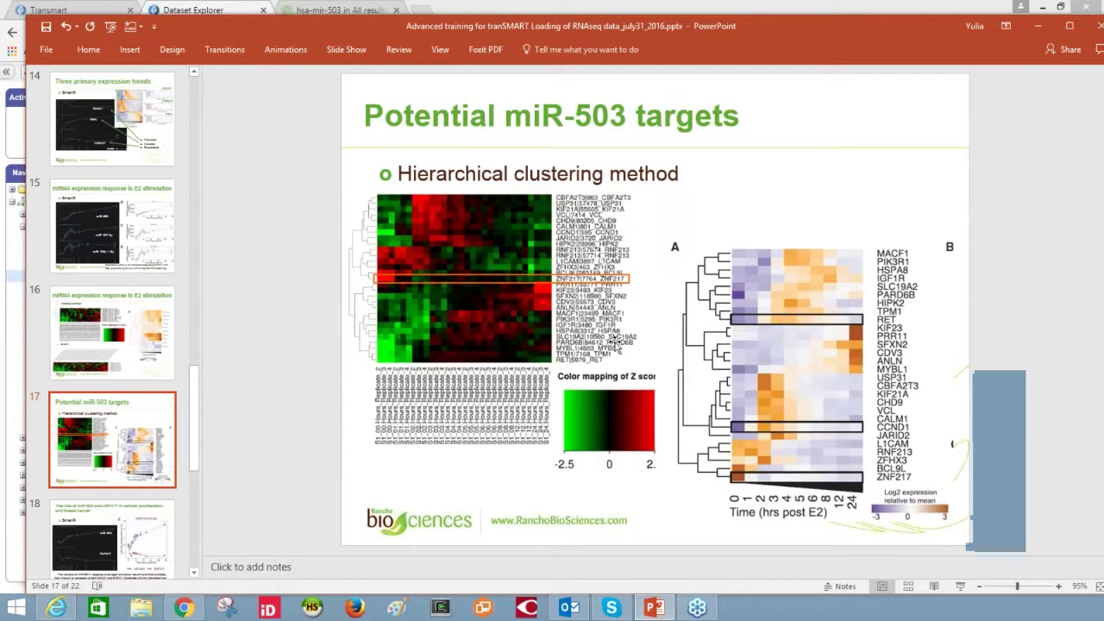
left_click_drag(906, 30, 880, 13)
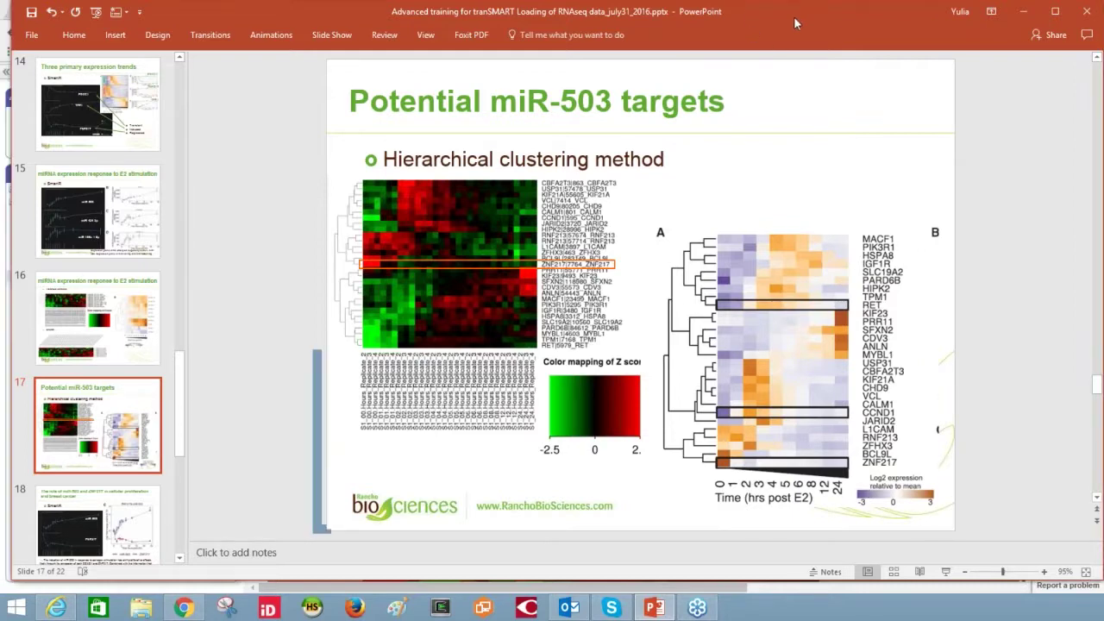
left_click(1009, 11)
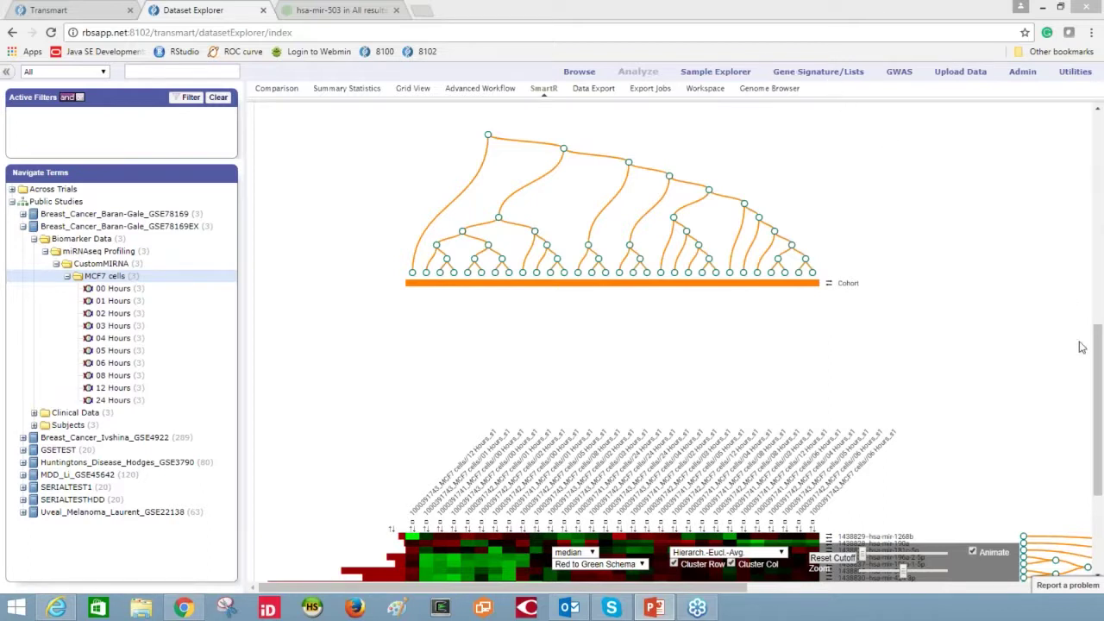
- Open the Gene Signature/Lists page and start creating a new signature
left_click_drag(1097, 353, 1100, 179)
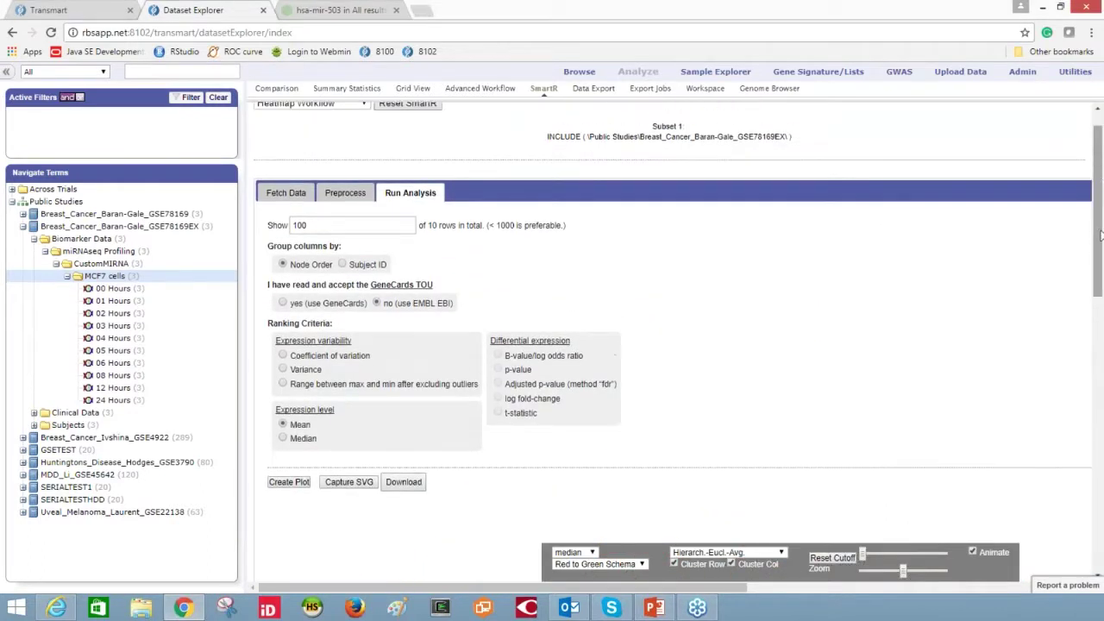
scroll(1100, 220, "up", 1)
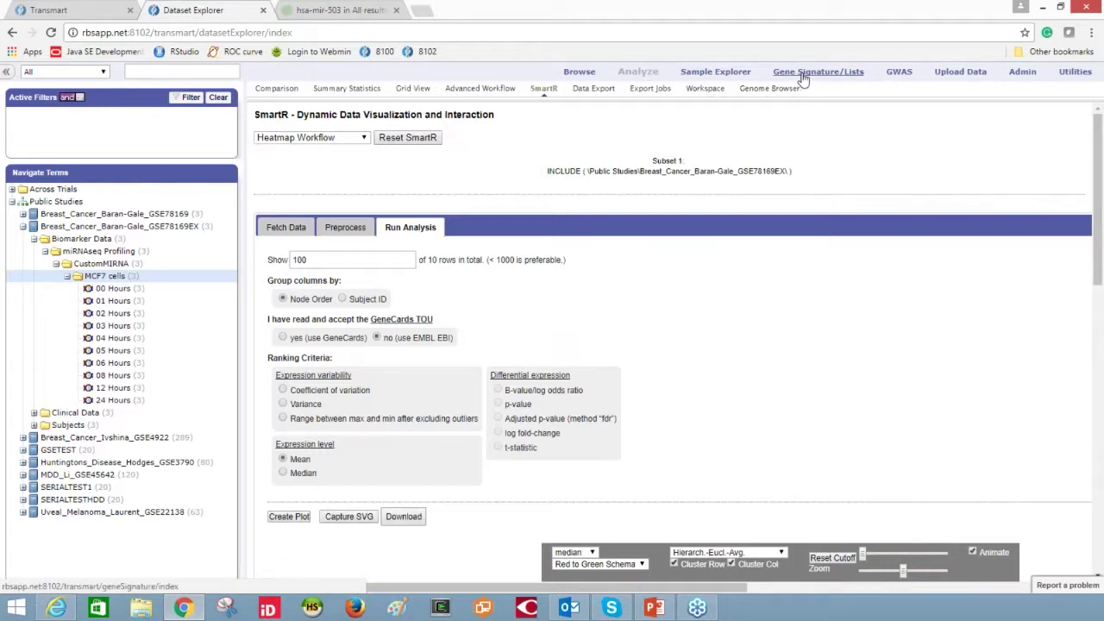
left_click(802, 76)
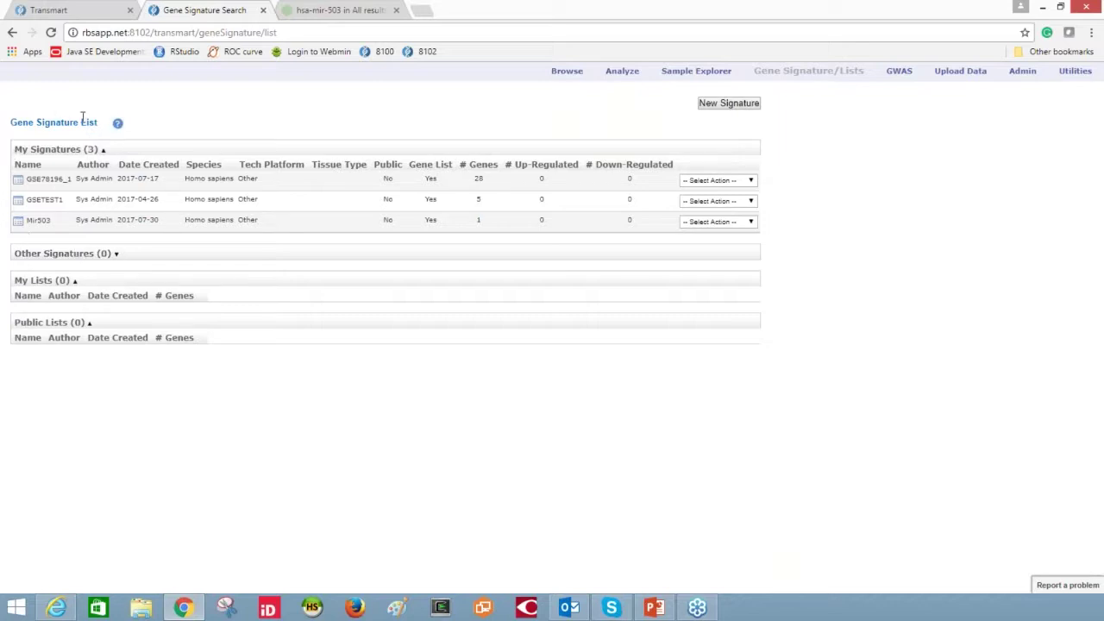
left_click(723, 105)
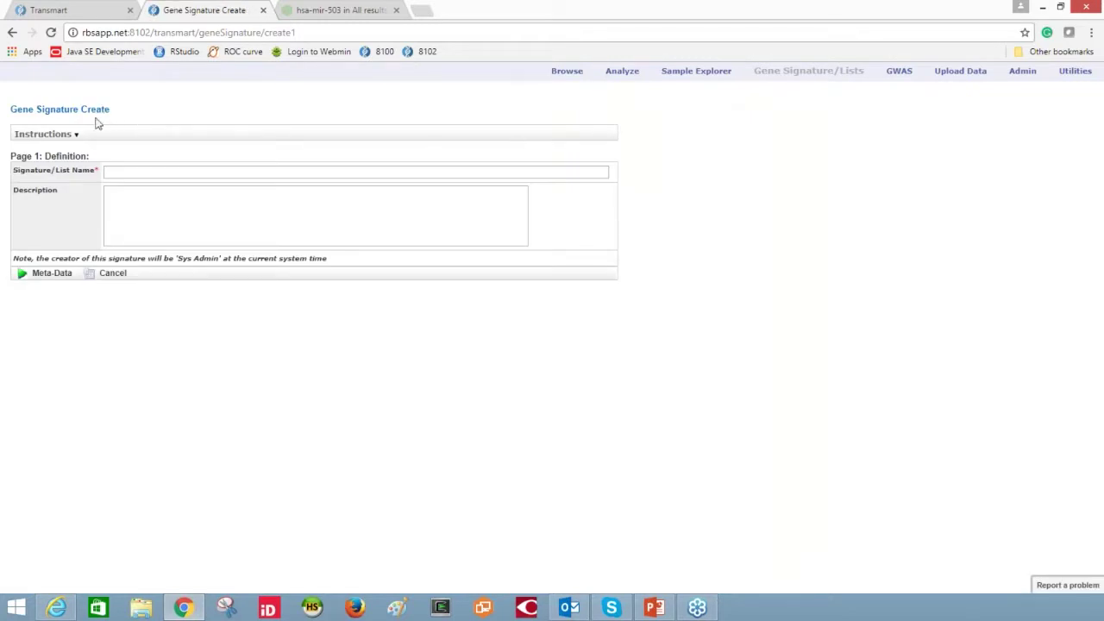
- Name the new gene signature Test1 using the autocomplete suggestion
left_click(75, 136)
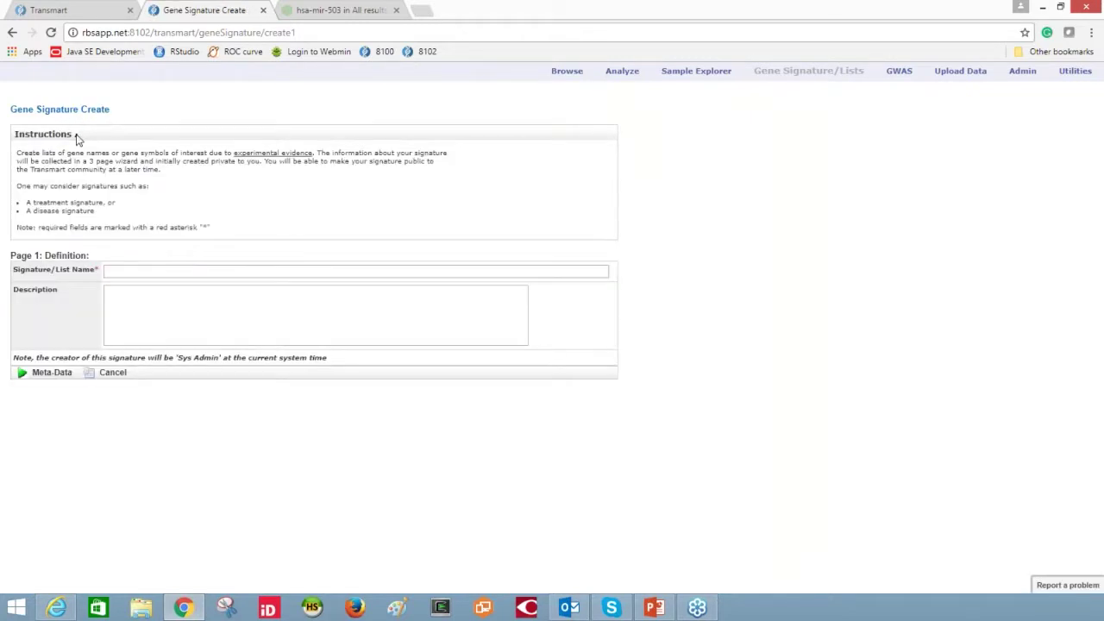
left_click(75, 136)
left_click(134, 171)
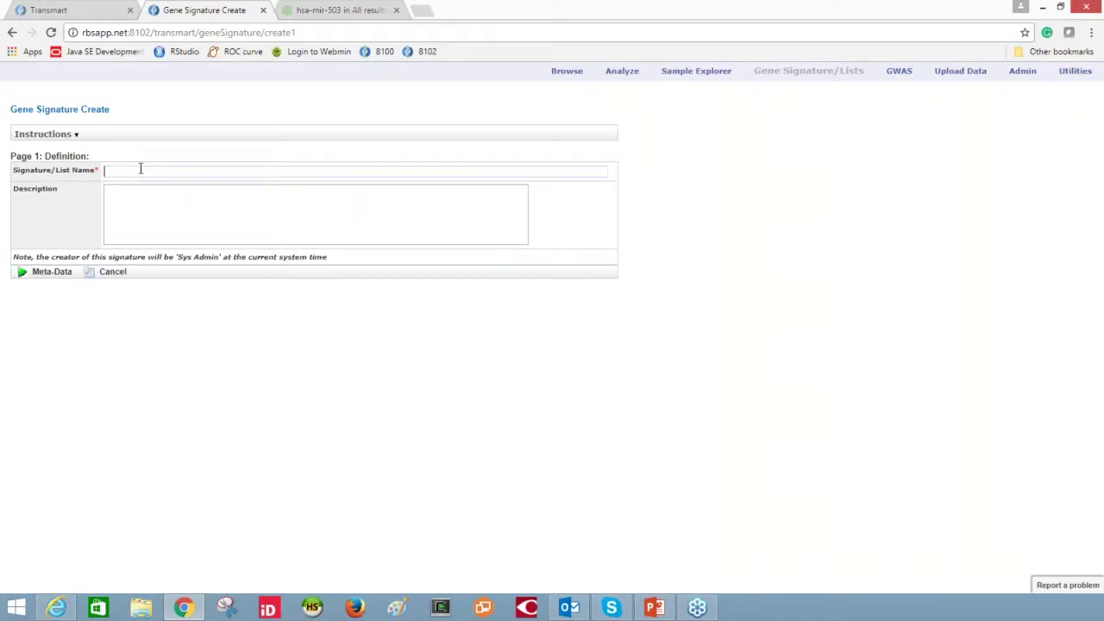
type("Test")
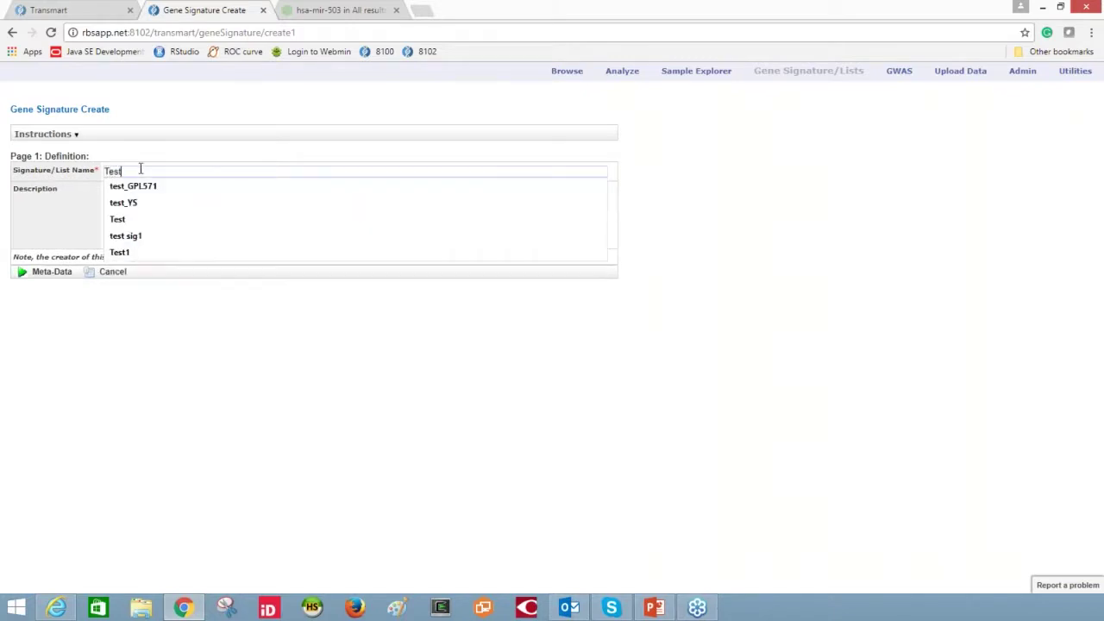
left_click(169, 253)
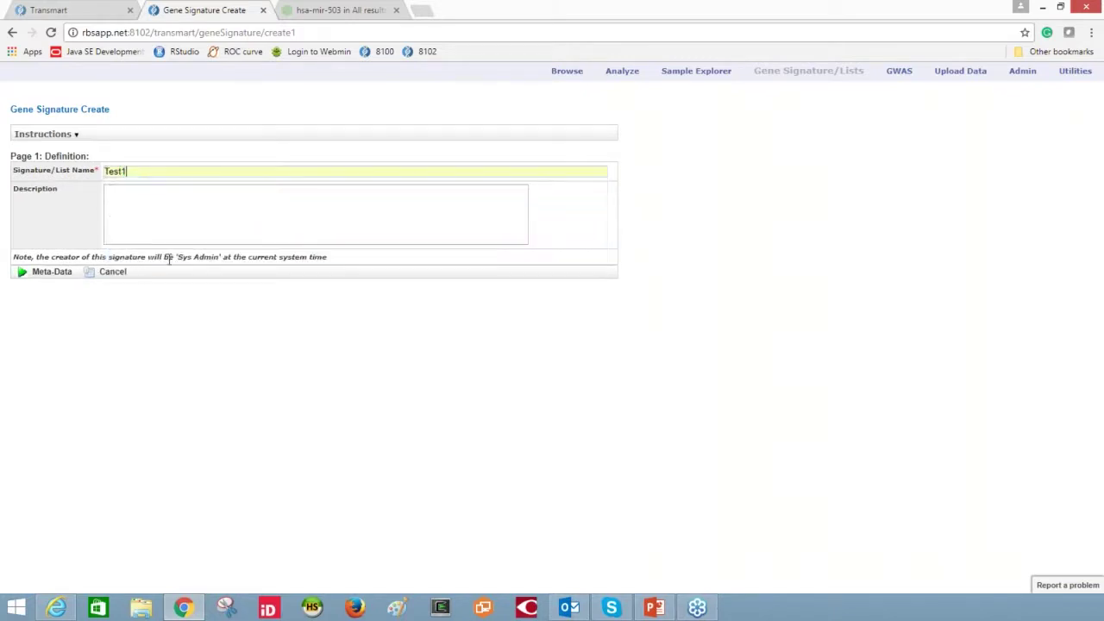
- Advance the Test1 form to Page 3, Analysis Meta-Data, then minimize the browser
left_click(54, 278)
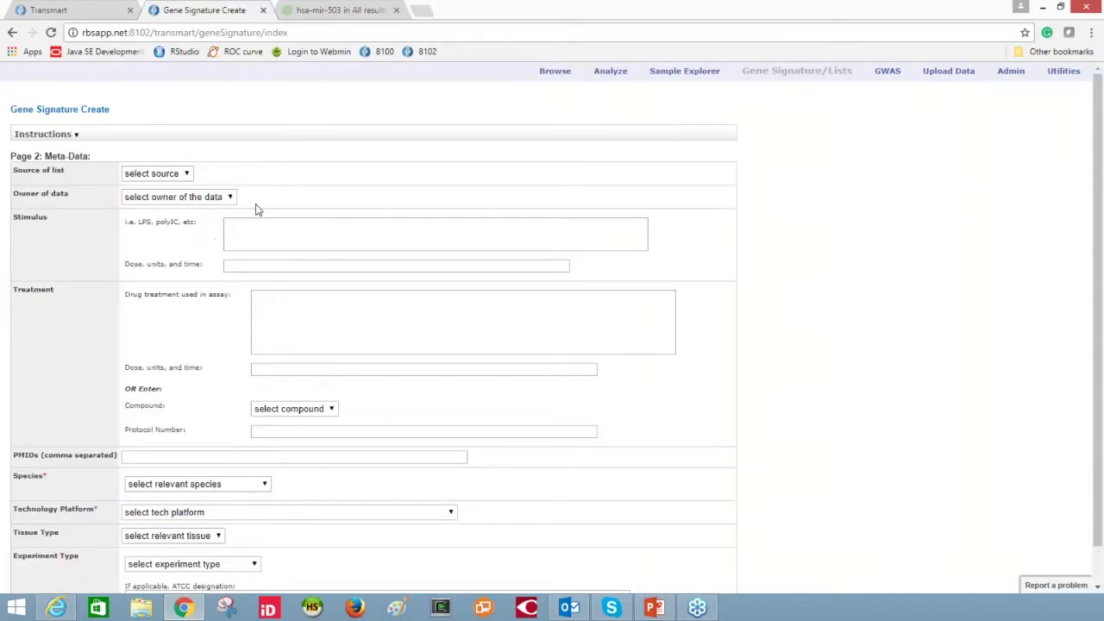
scroll(256, 209, "down", 1)
left_click(102, 580)
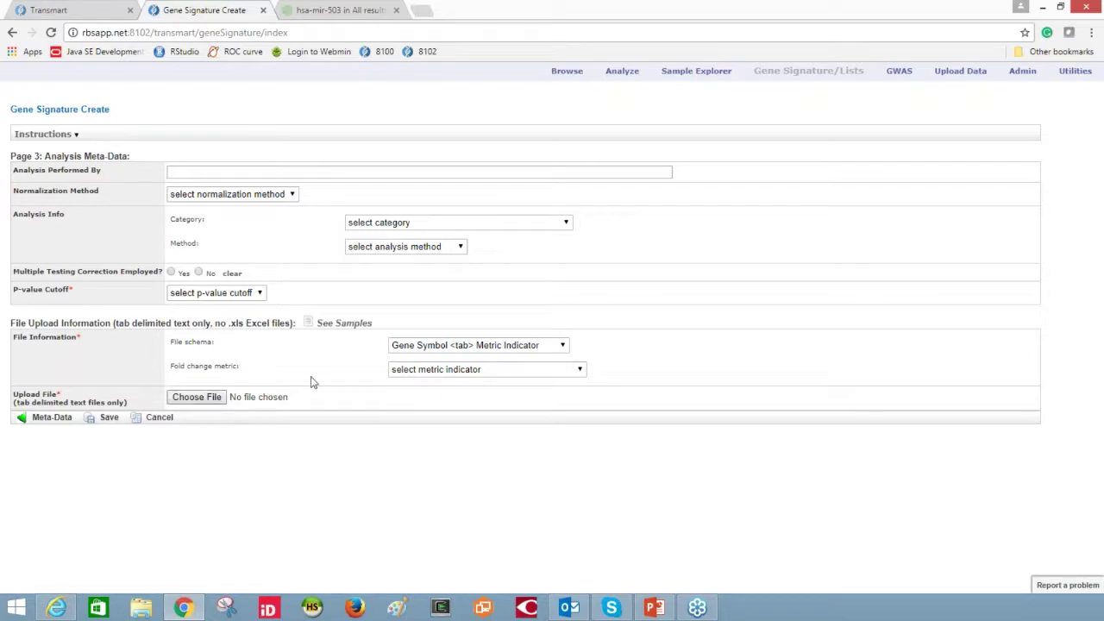
left_click(1044, 9)
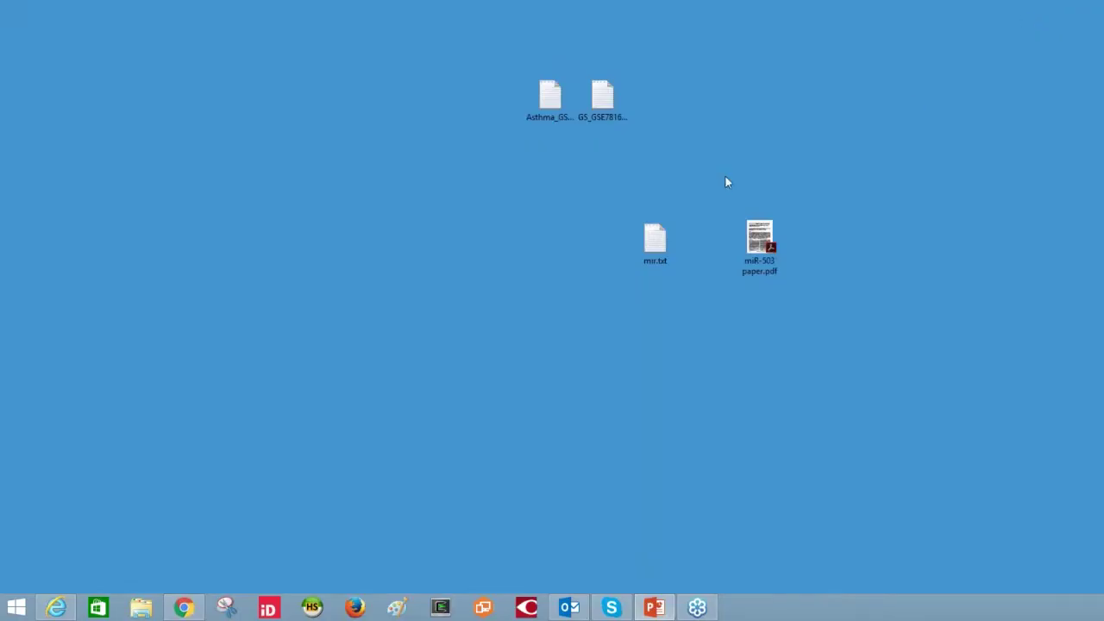
double_click(608, 99)
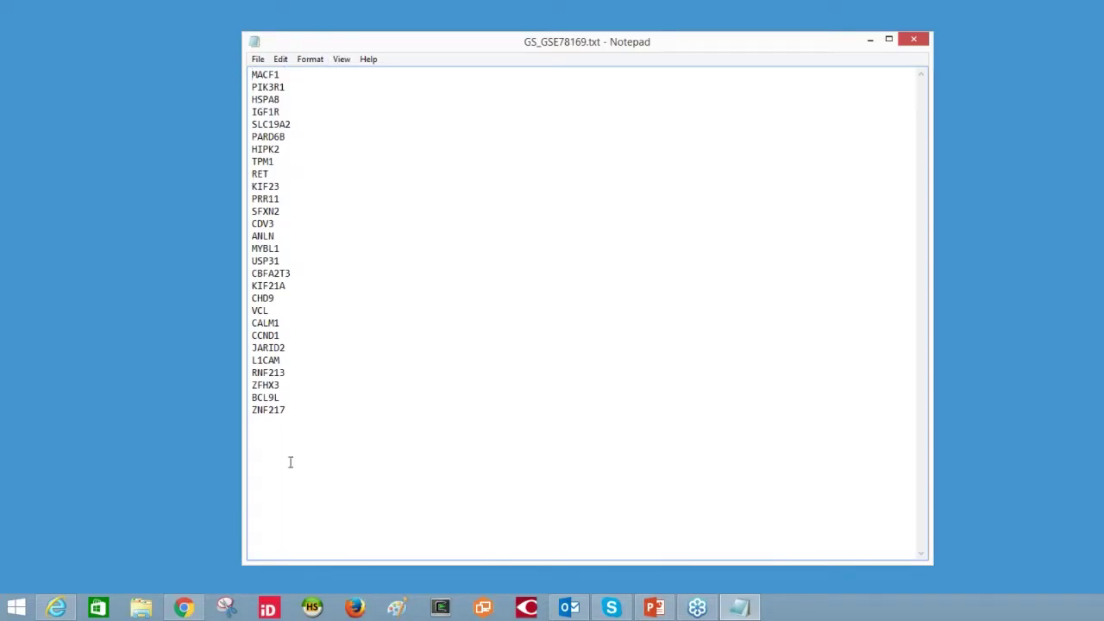
left_click(913, 39)
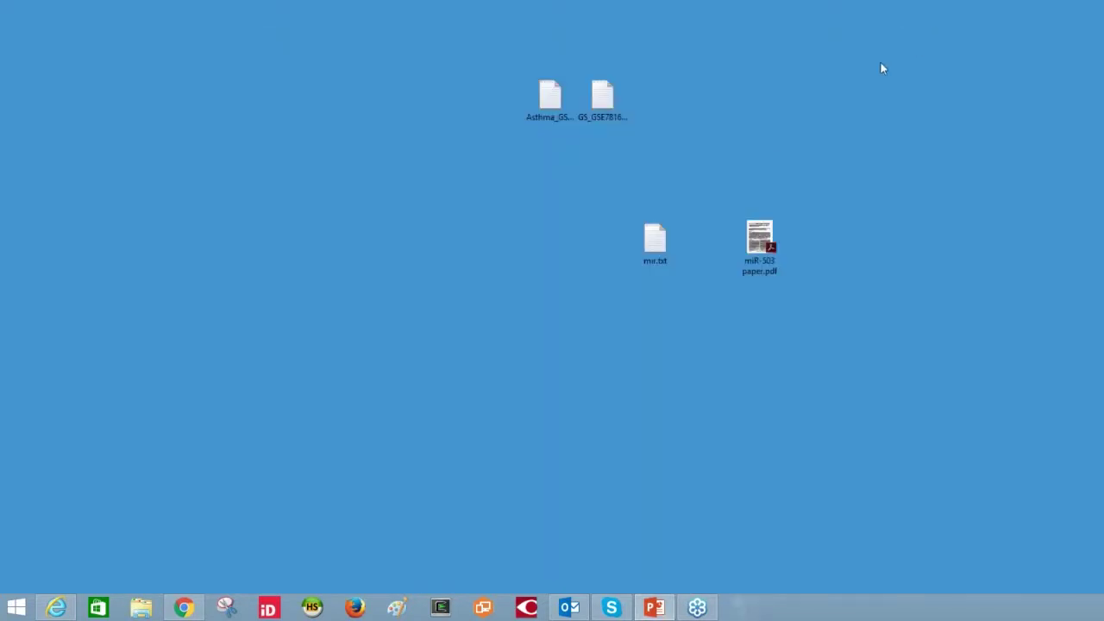
left_click(183, 607)
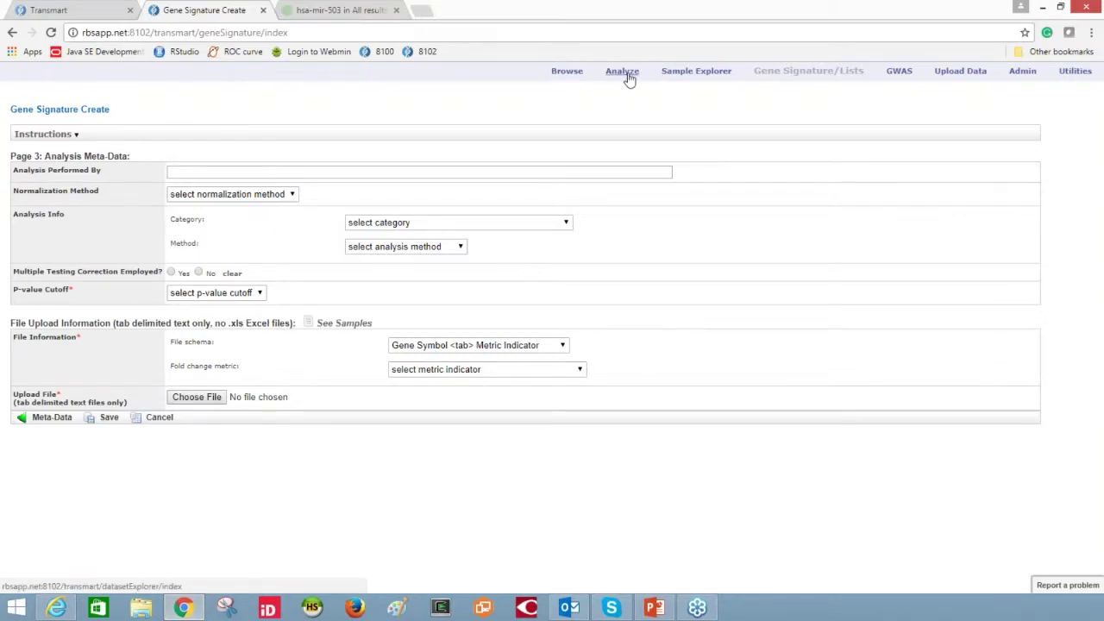
- Go back to the Gene Signature List and open the GSE78196_1 signature details
left_click(11, 32)
left_click(11, 33)
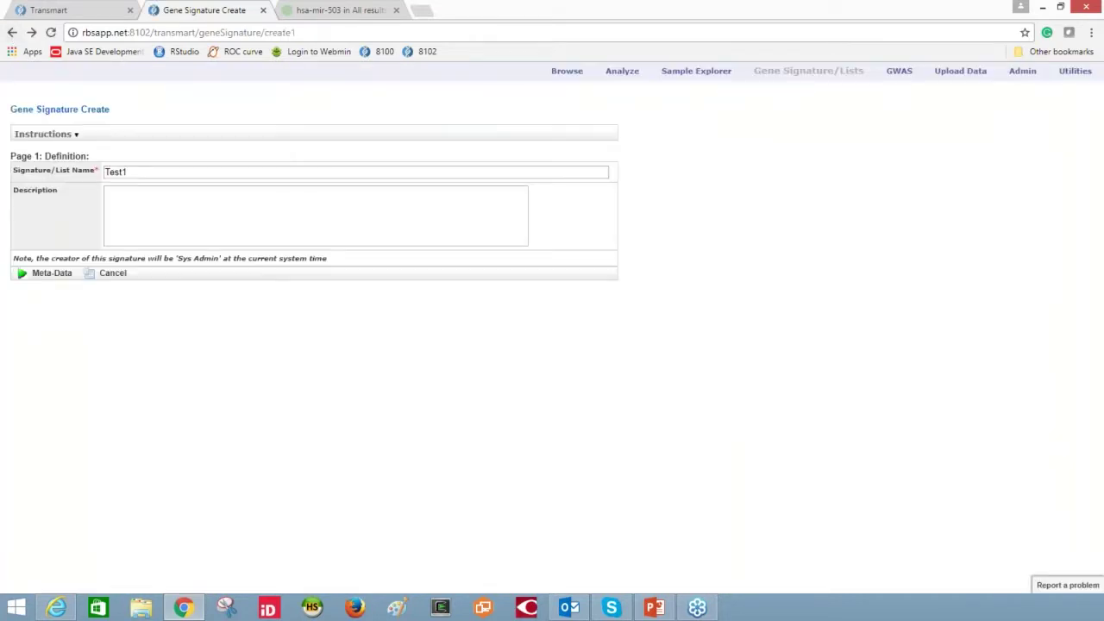
left_click(11, 33)
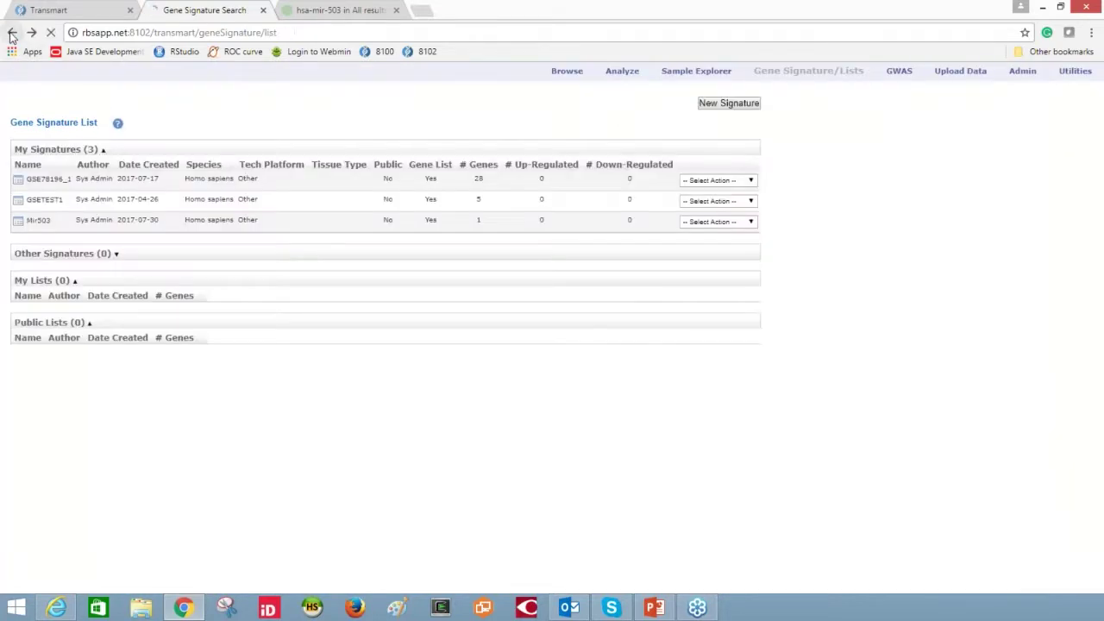
left_click(47, 180)
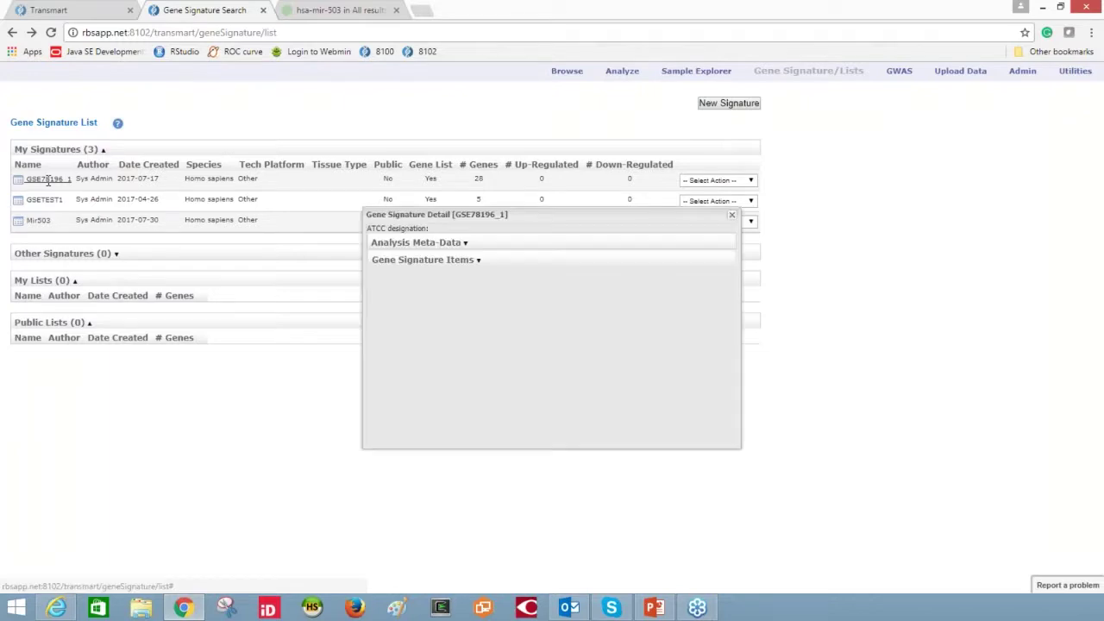
- Review GSE78196_1's analysis meta-data and its 28 genes, then close the popup
left_click(465, 246)
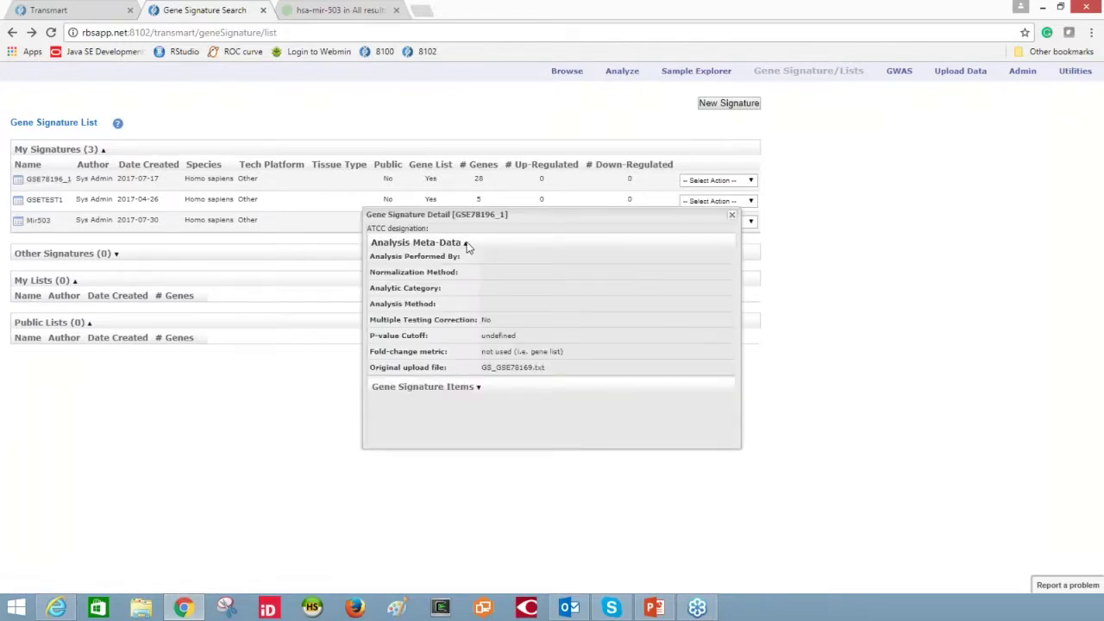
left_click(466, 245)
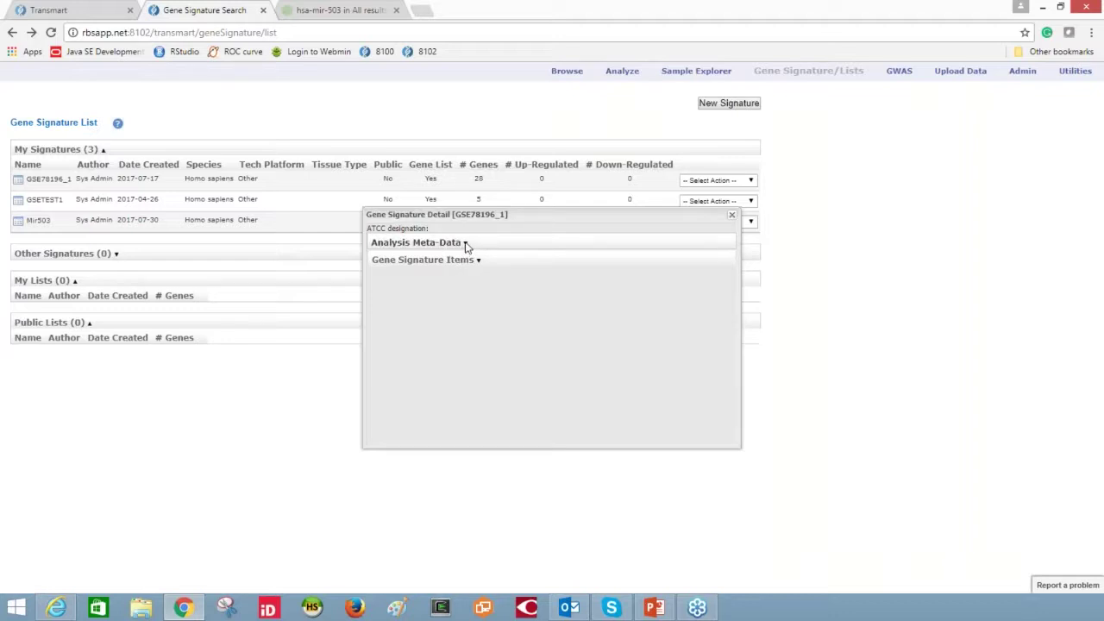
left_click(464, 244)
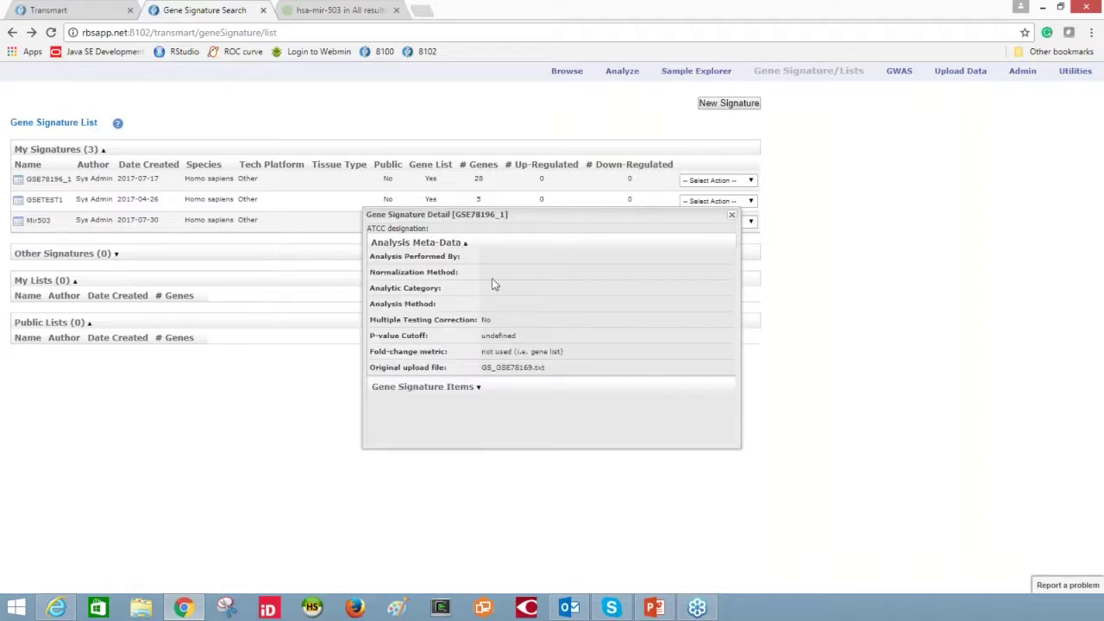
left_click(465, 244)
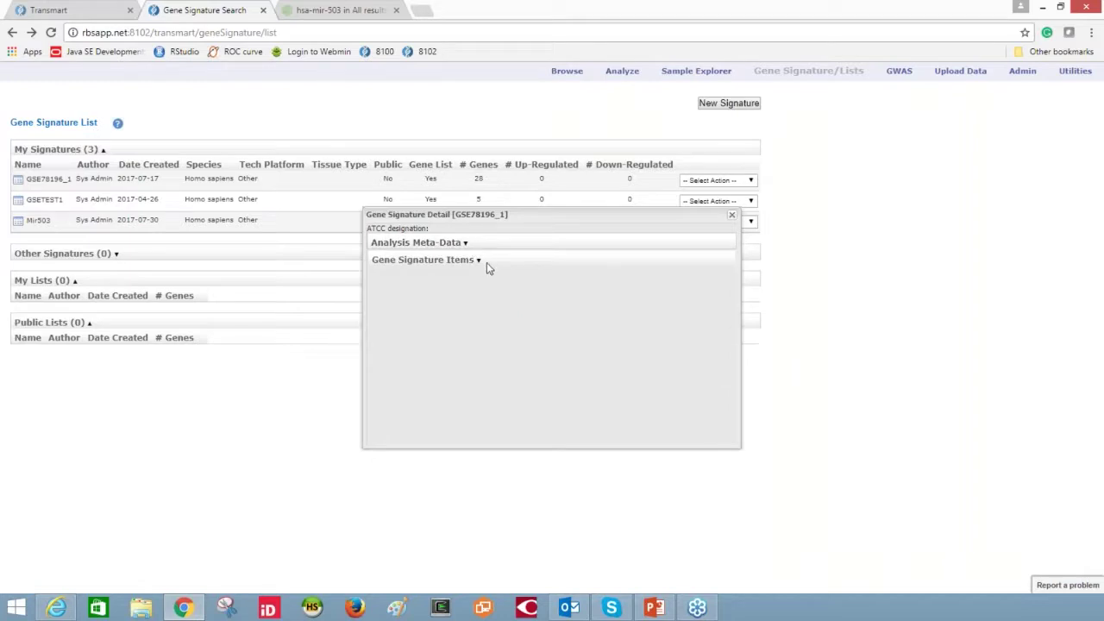
left_click(479, 261)
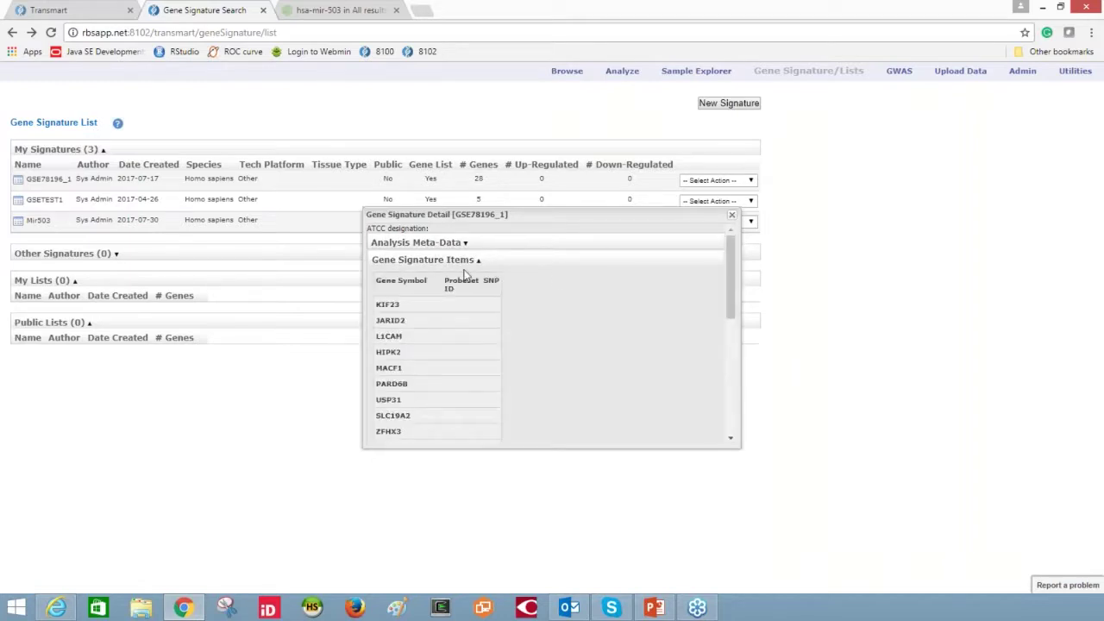
mouse_move(731, 276)
left_mouse_down()
mouse_move(734, 418)
mouse_move(732, 250)
left_mouse_up()
left_click(731, 214)
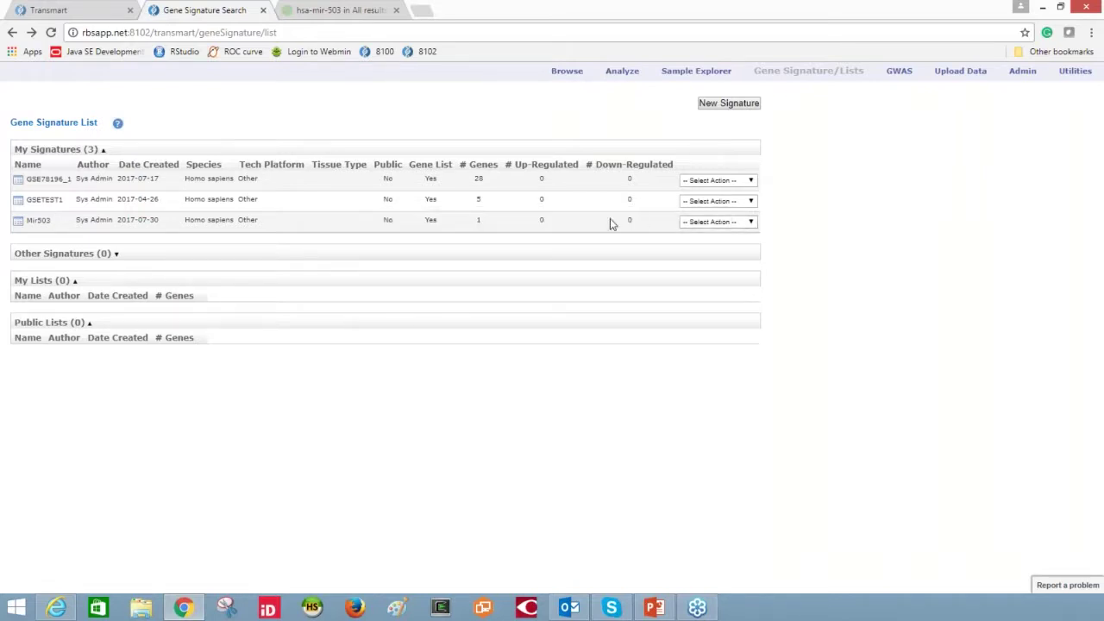
- Reload Dataset Explorer, collapse GSE78169EX and expand Breast_Cancer_Baran-Gale_GSE78169
left_click(624, 72)
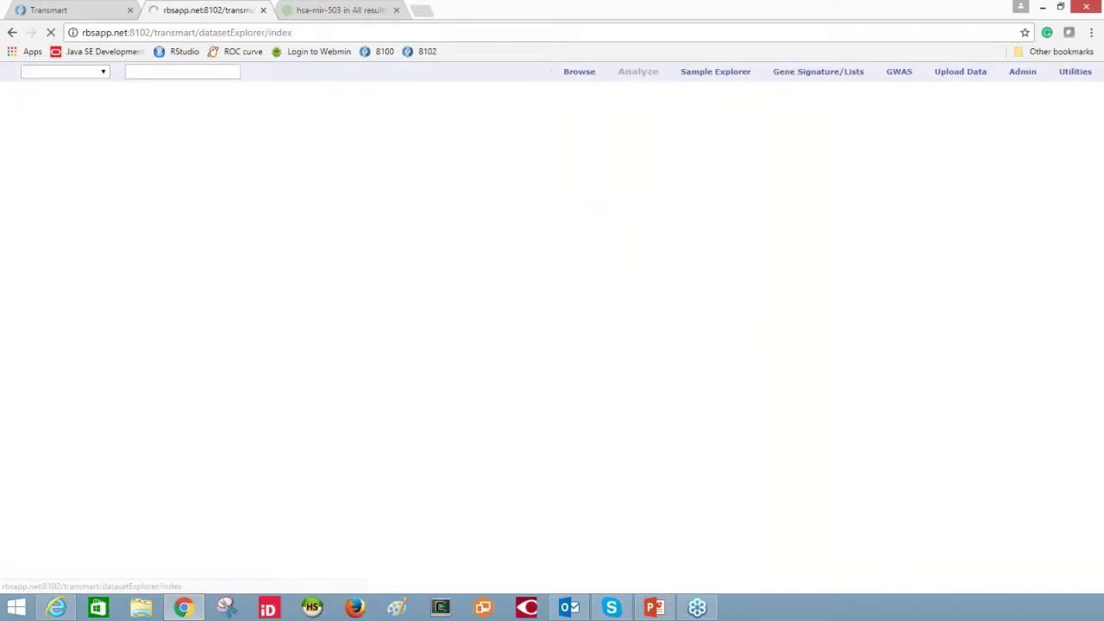
left_click(50, 32)
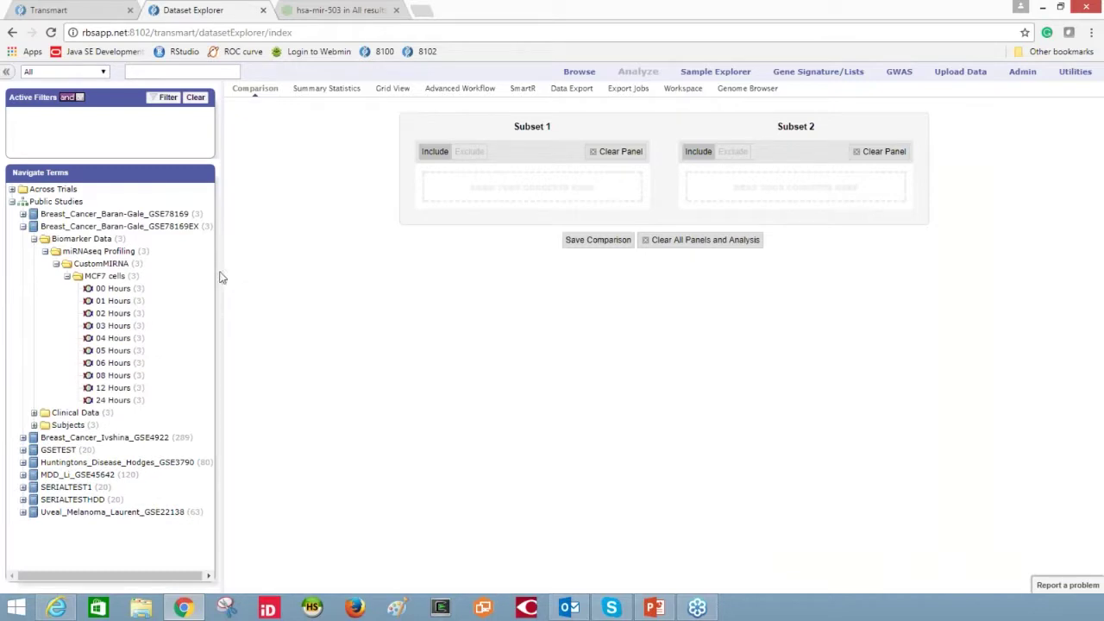
left_click_drag(219, 277, 664, 252)
left_click(250, 285)
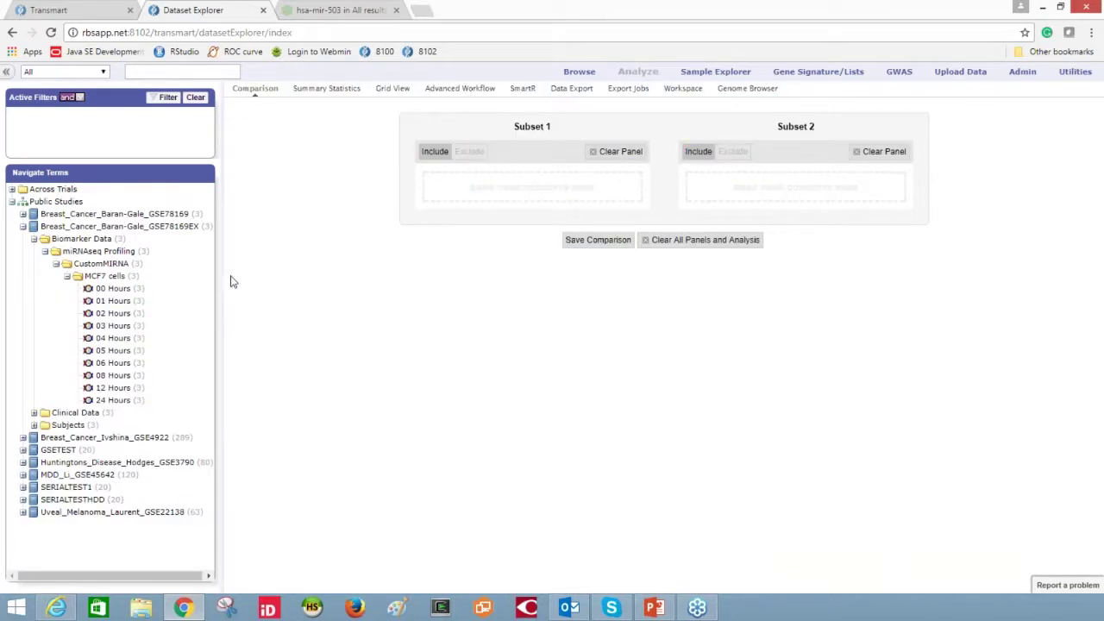
left_click(23, 214)
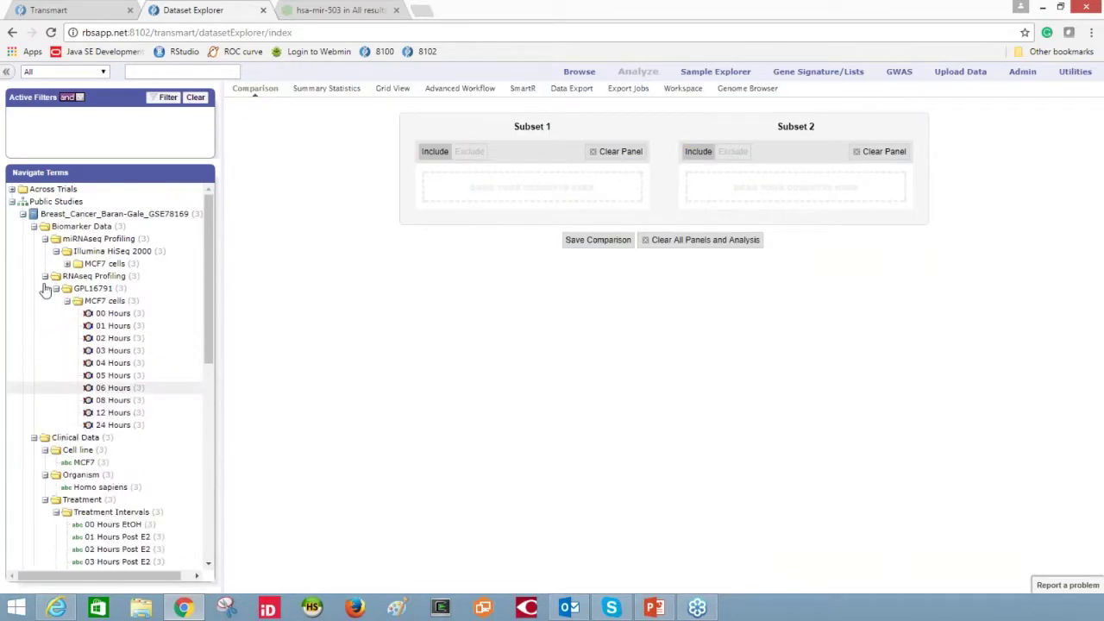
- Put the Breast_Cancer_Baran-Gale_GSE78169 study into Subset 1
scroll(214, 303, "down", 1)
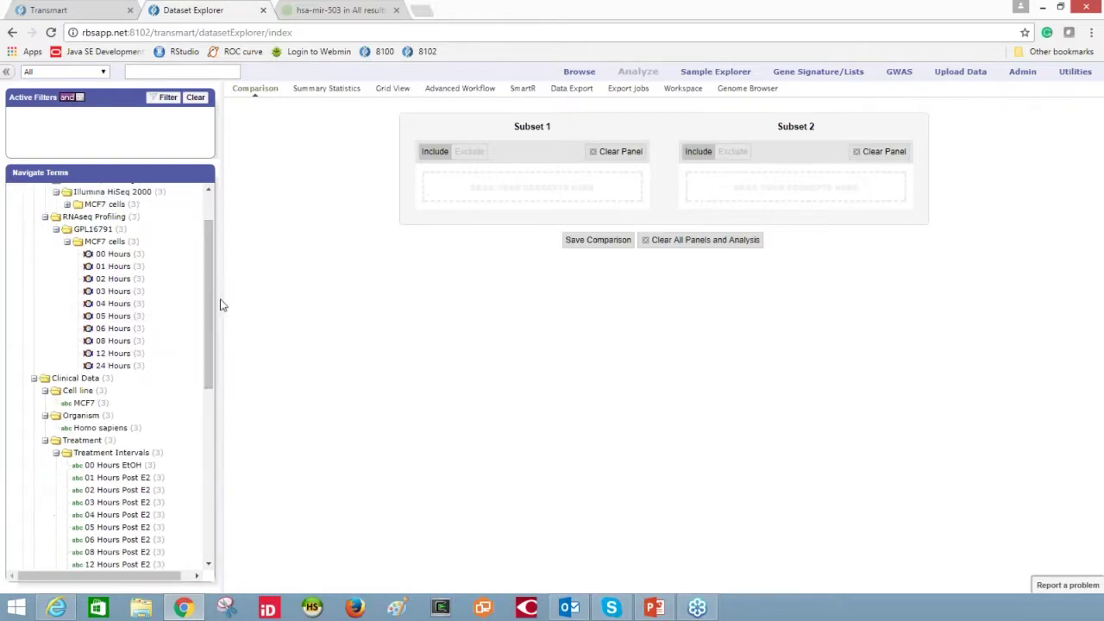
scroll(173, 259, "up", 1)
left_click_drag(43, 215, 434, 195)
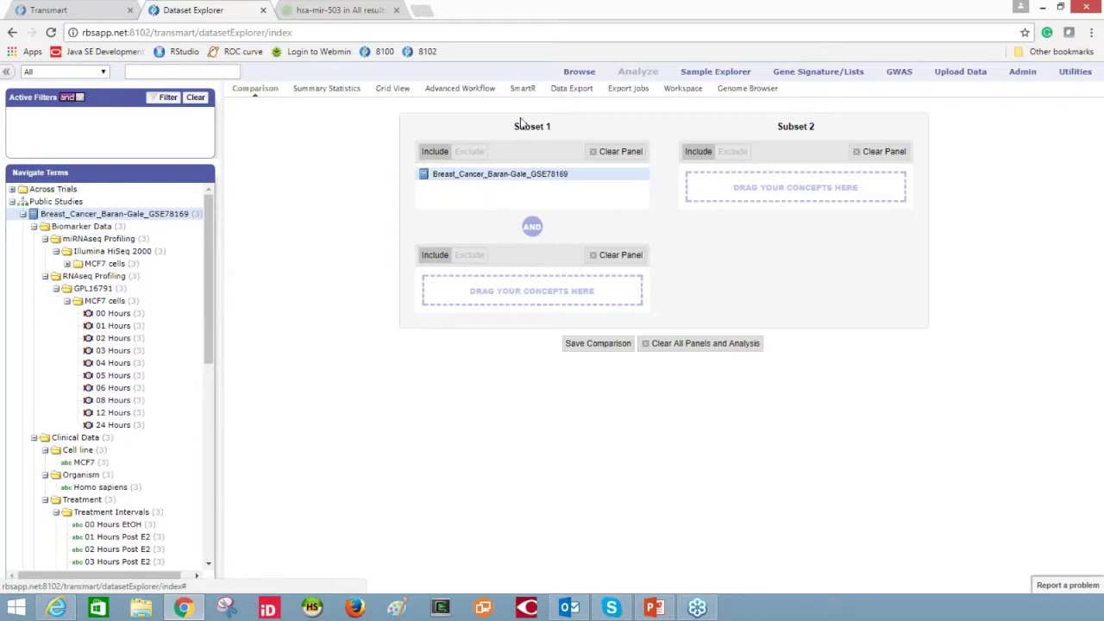
- Start a Hierarchical Clustering workflow with MCF7 cells as the variable
left_click(481, 90)
left_click(252, 107)
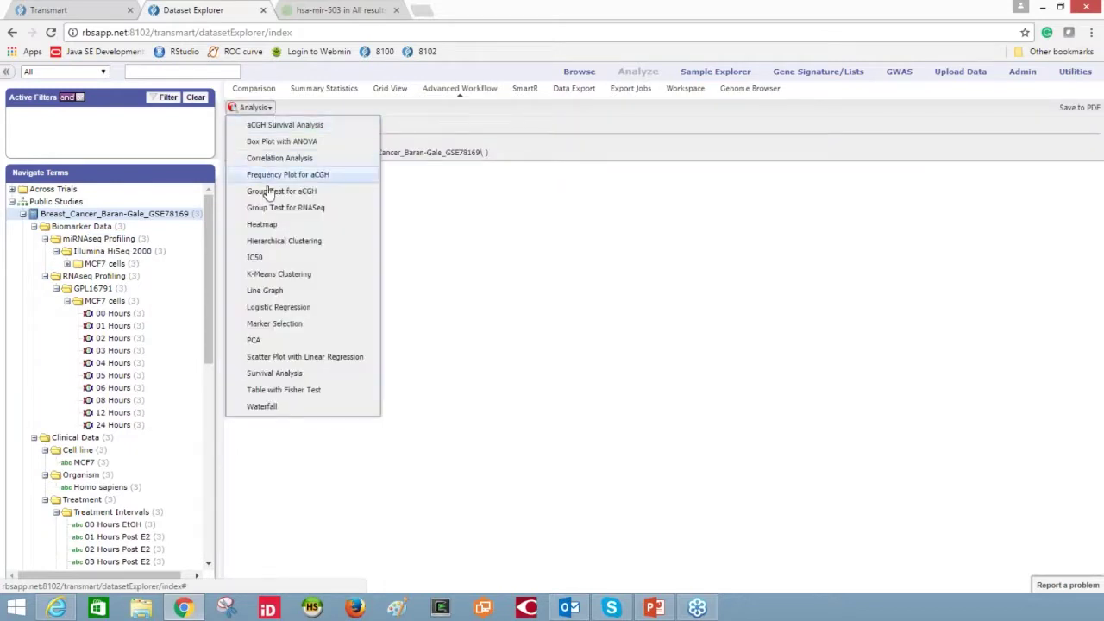
left_click(294, 243)
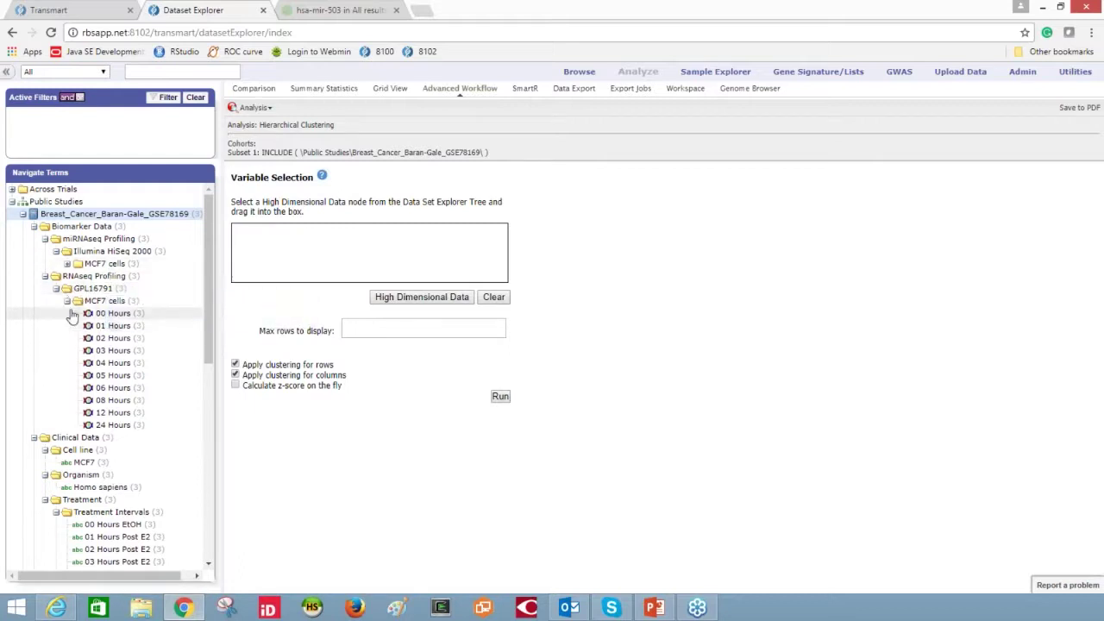
left_click_drag(123, 302, 345, 264)
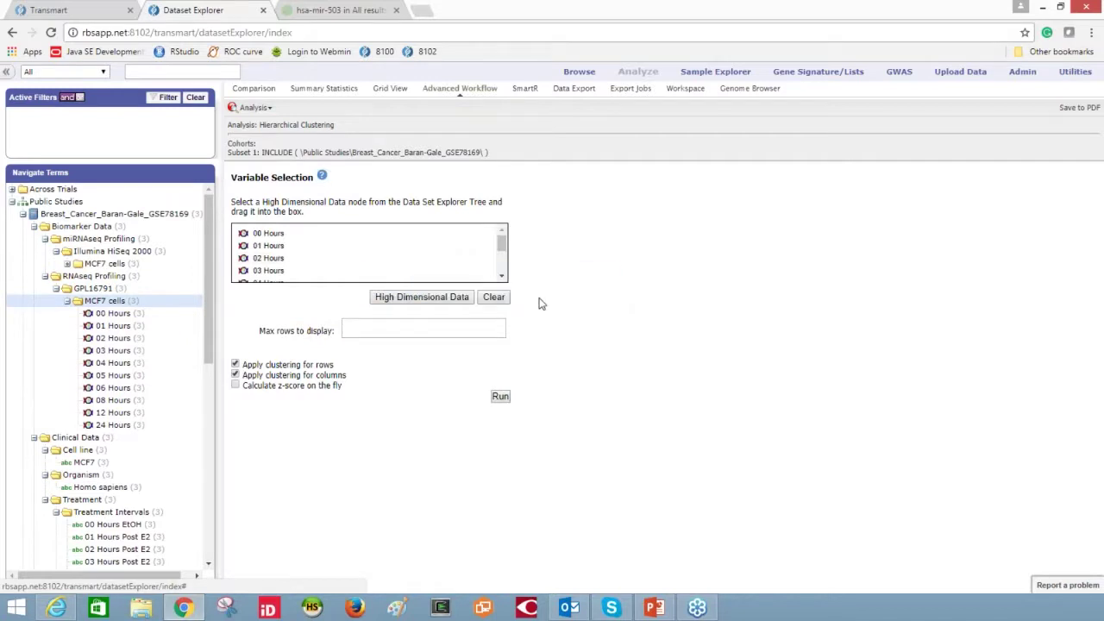
- Run row-only hierarchical clustering on MCF7 cells, limited to GSE78196_1, max 100 rows
left_click(422, 302)
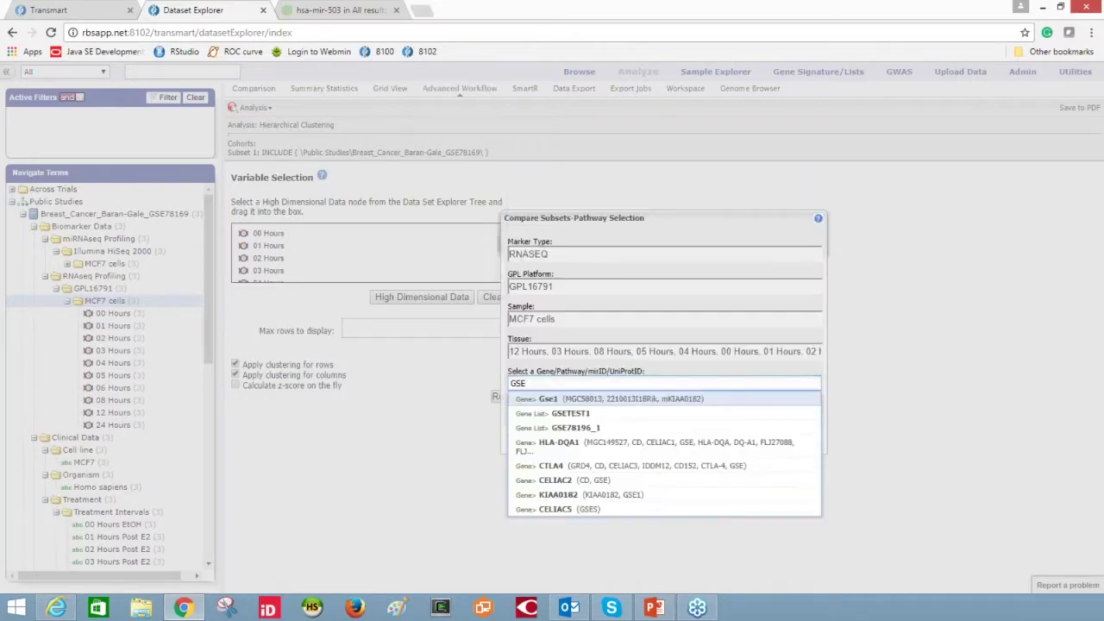
left_click(570, 429)
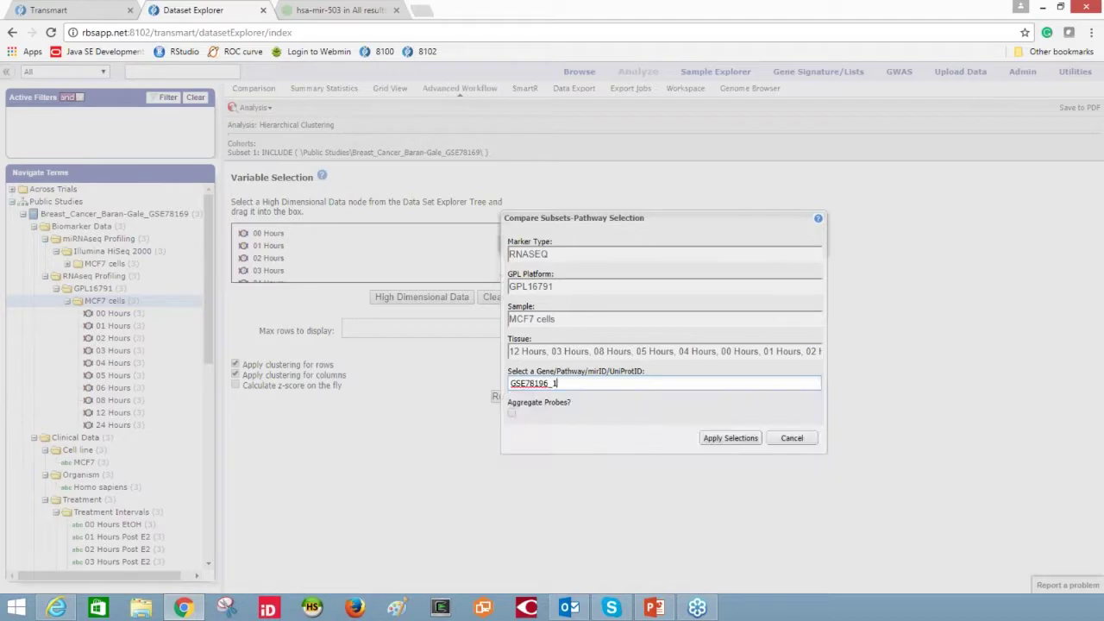
left_click(735, 440)
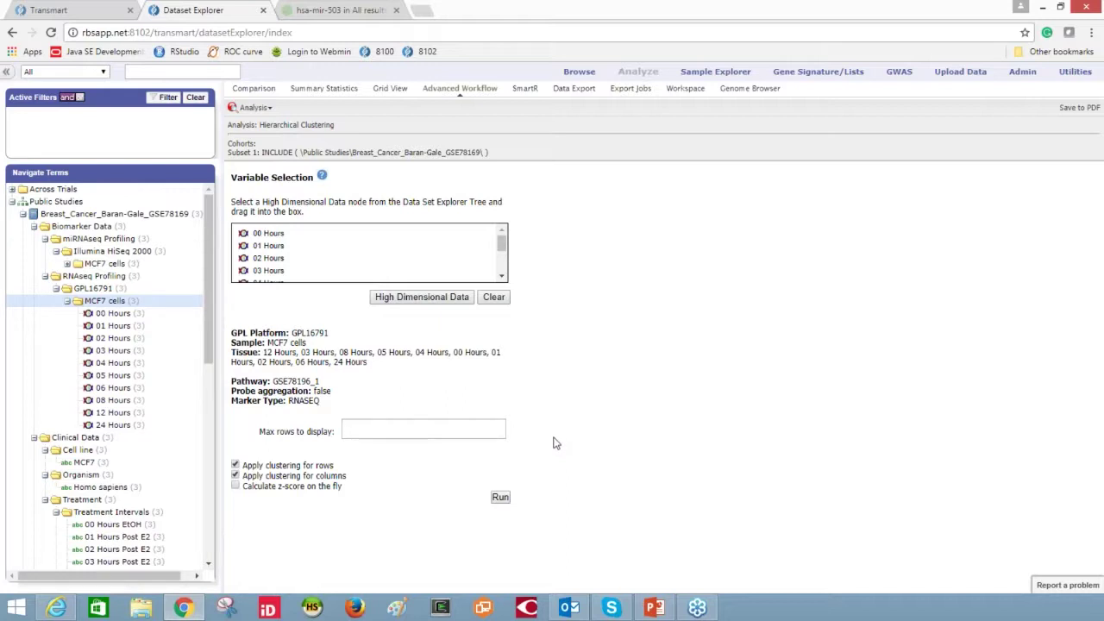
type("100")
left_click(236, 476)
left_click(501, 498)
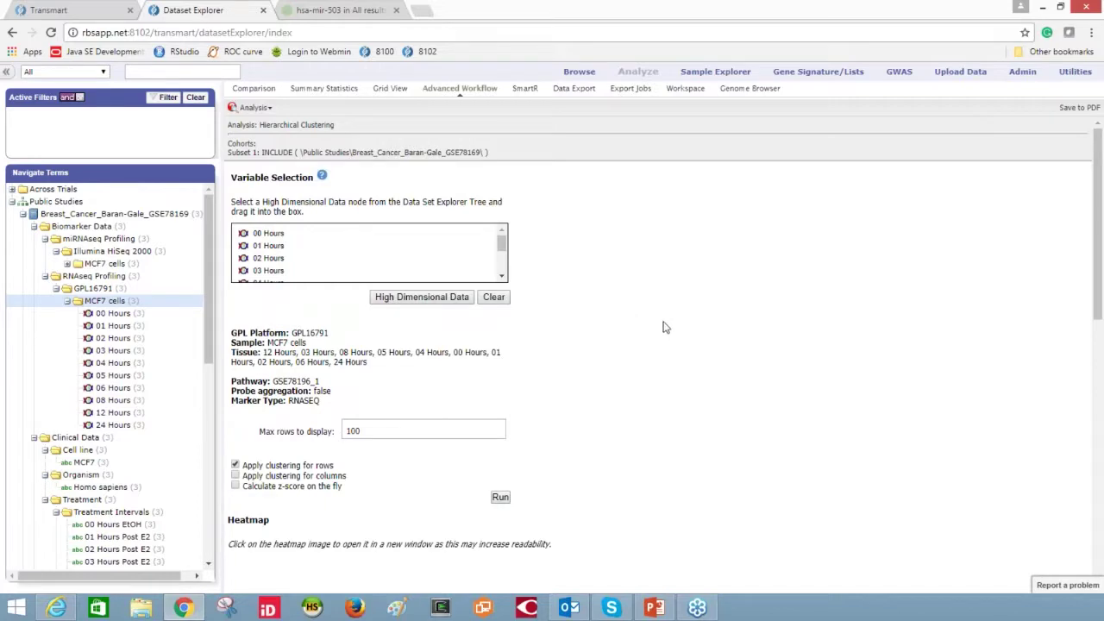
scroll(664, 327, "down", 6)
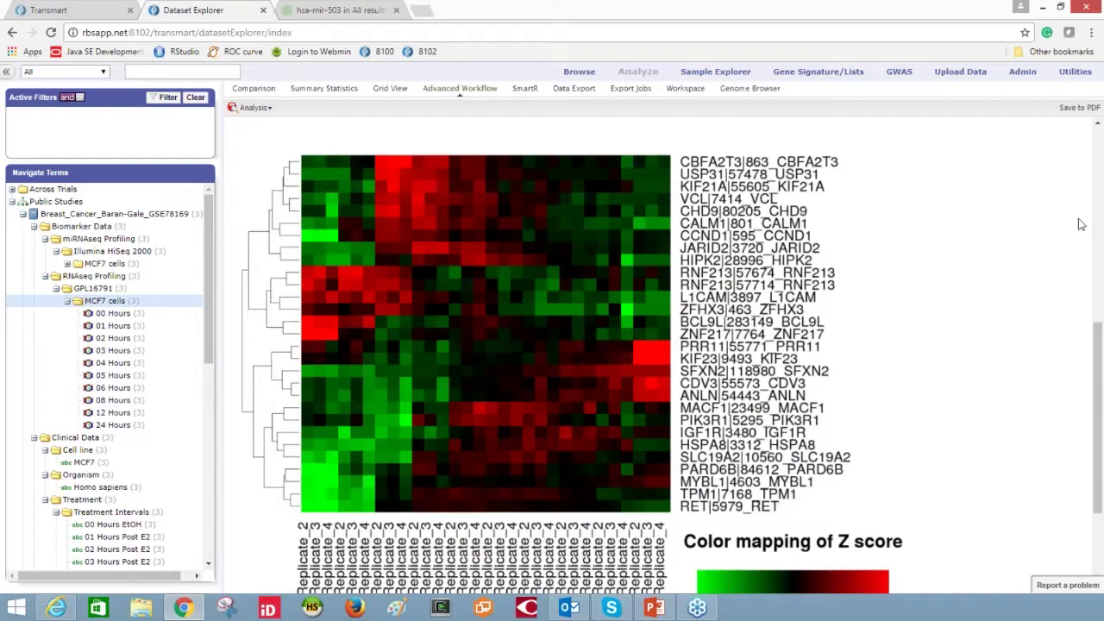
- Bring PowerPoint back to the front on slide 17, Potential miR-503 targets
key("alt+Tab")
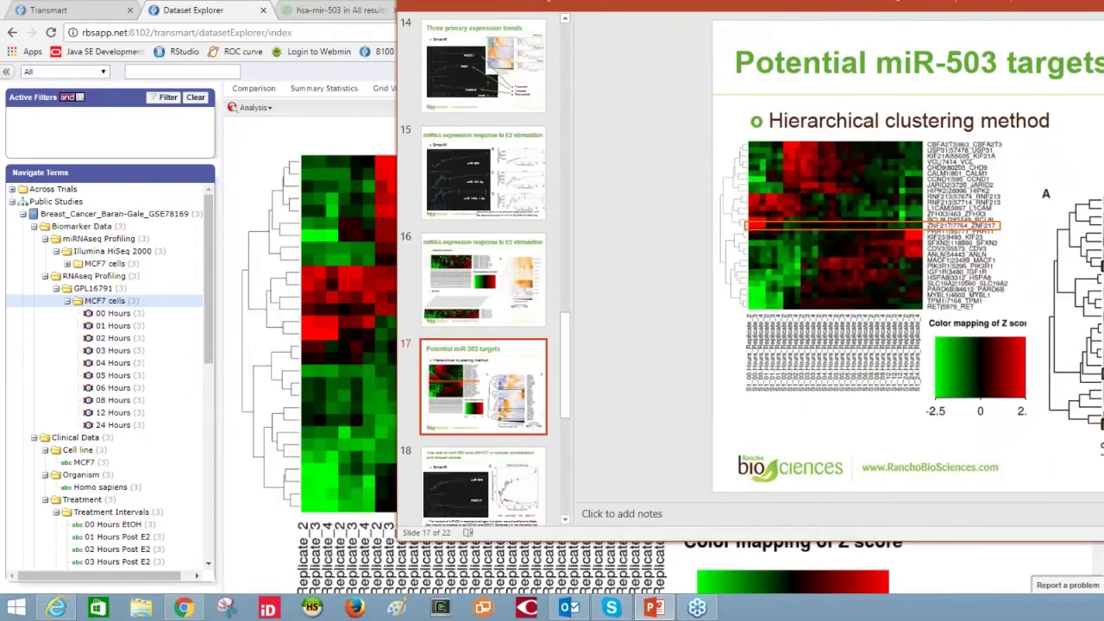
- Move and widen the PowerPoint window so it covers the browser
left_click_drag(1093, 18, 655, 10)
left_click_drag(1003, 382, 1044, 384)
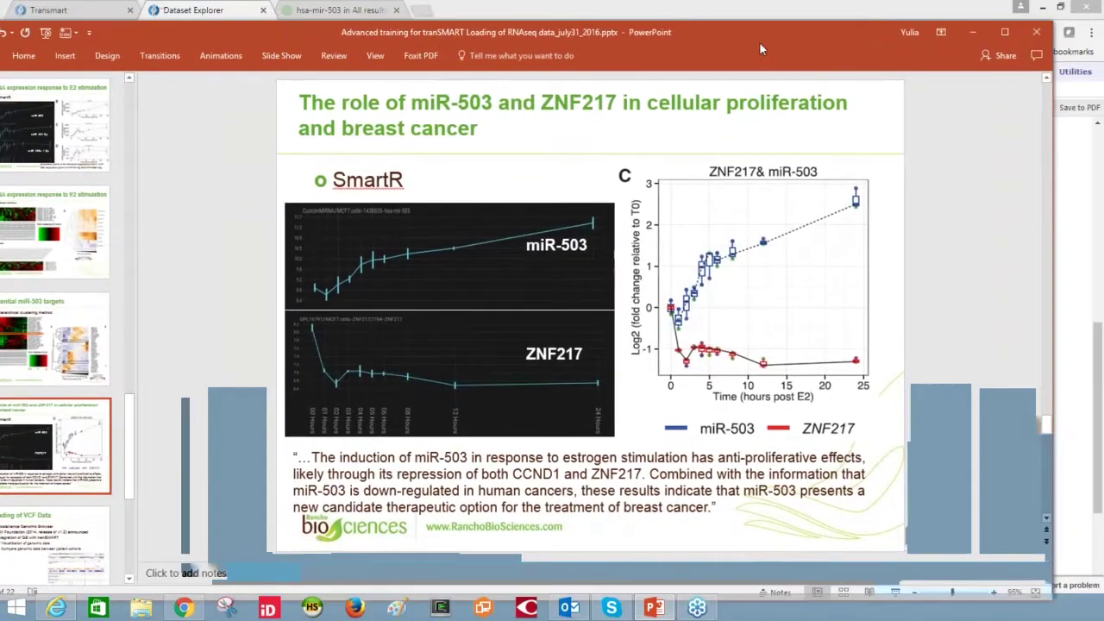
left_click_drag(759, 42, 814, 27)
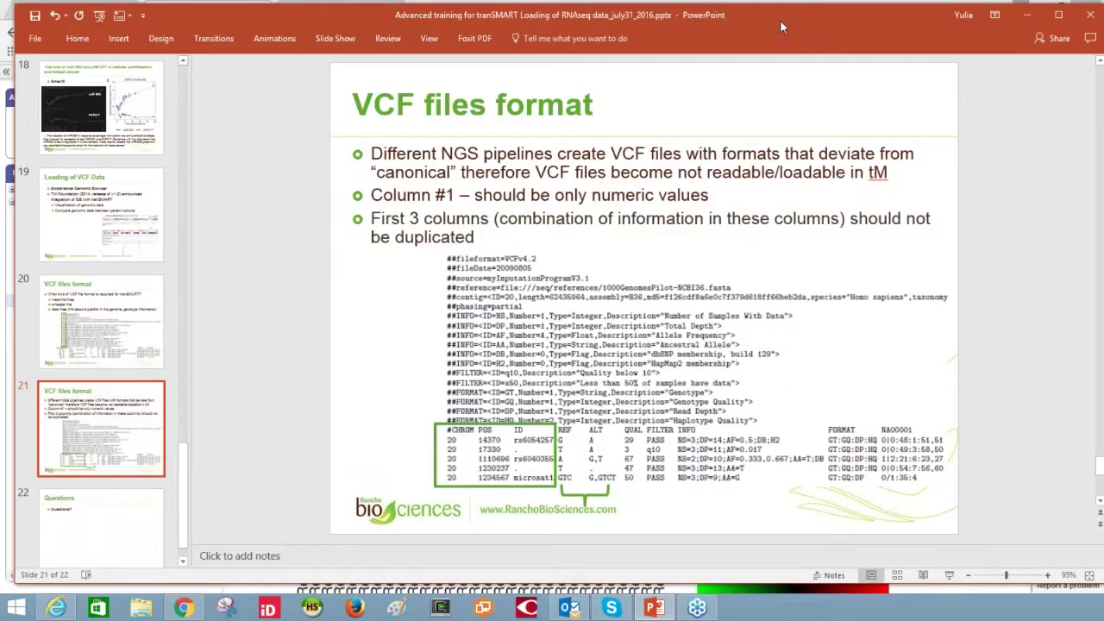
- Log back into tranSMART, open Analyze and expand Public Studies
key("alt+Tab")
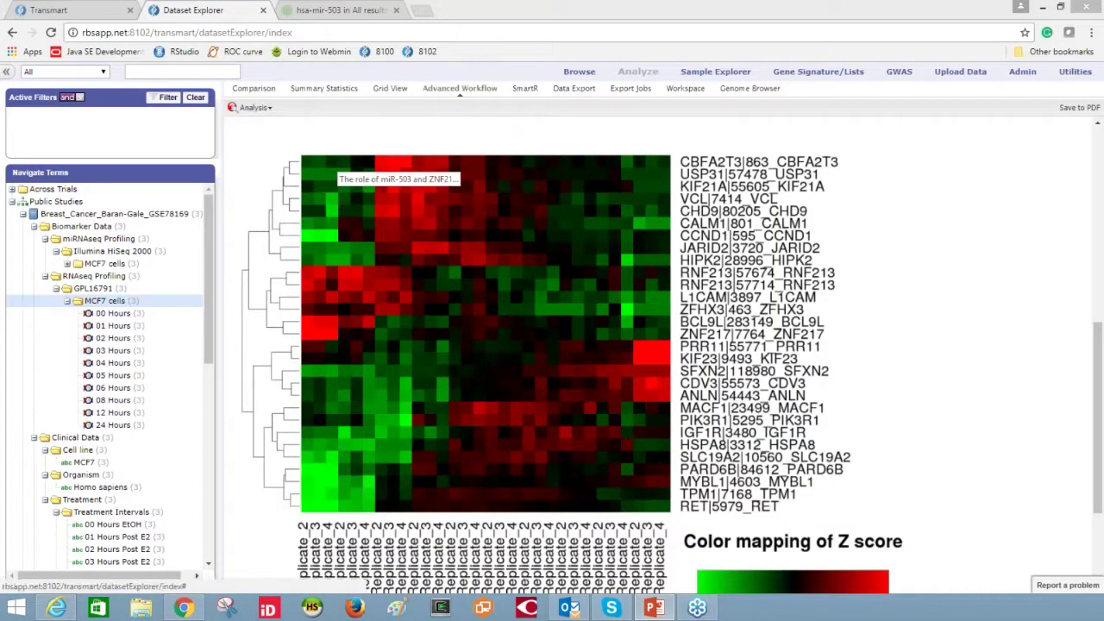
left_click(61, 8)
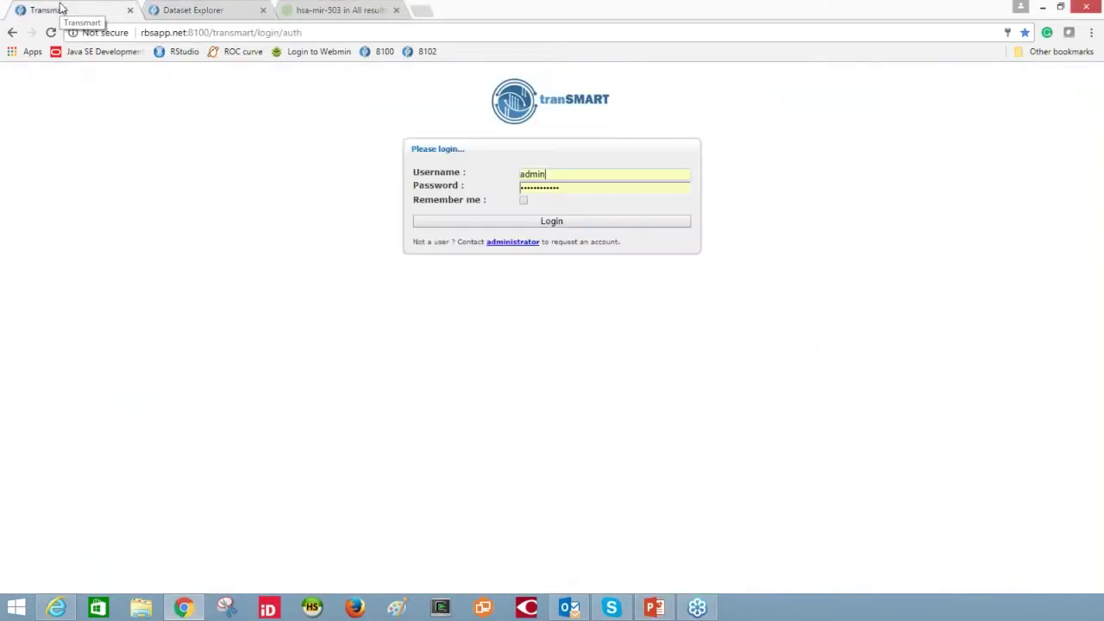
left_click(551, 224)
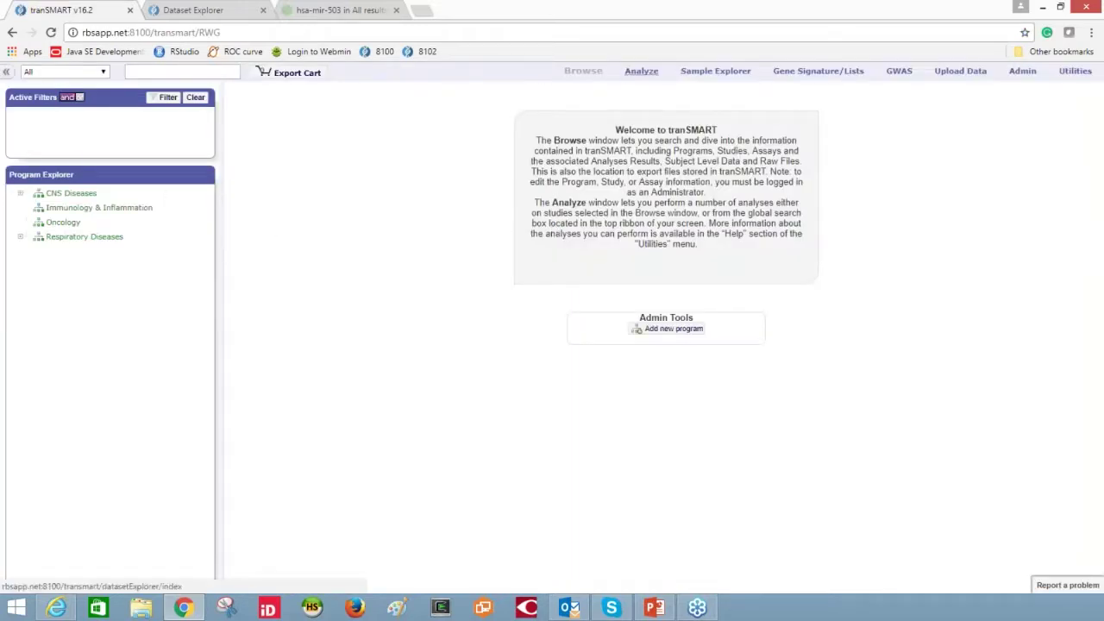
left_click(626, 72)
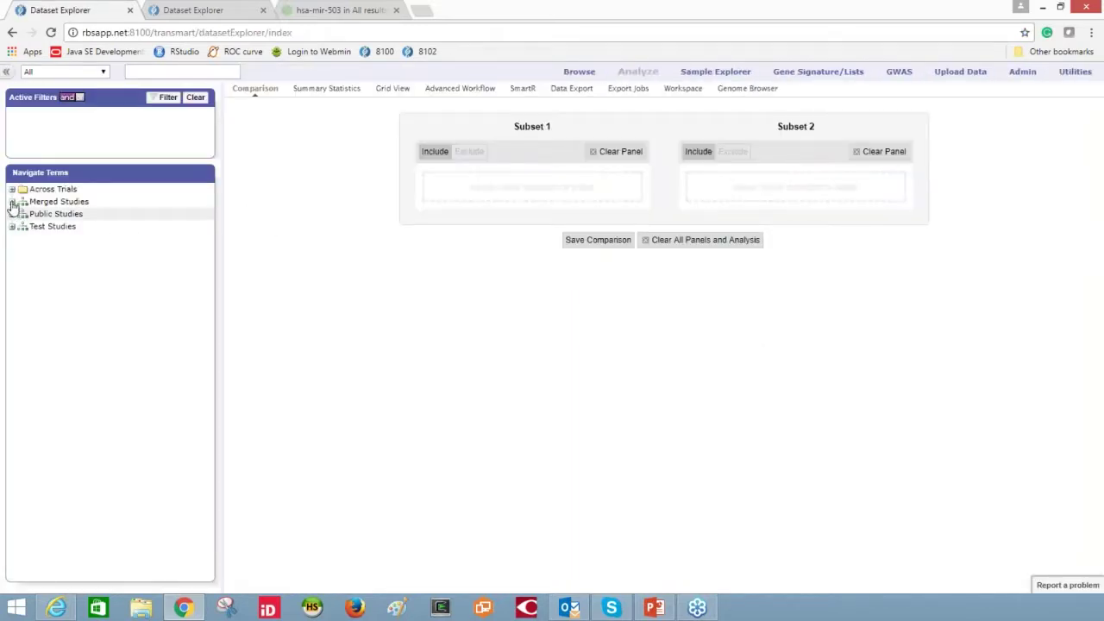
left_click(11, 214)
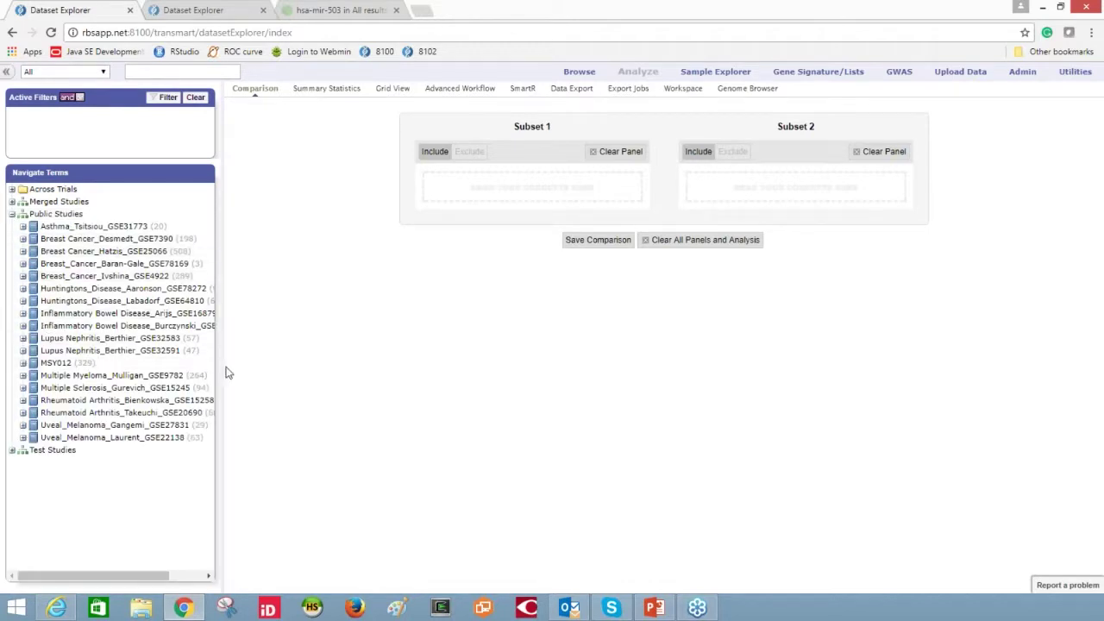
- Expand MSY012's VCF, Subjects, Demographics, Sex, Medical History and Disease State nodes
left_click_drag(228, 373, 254, 368)
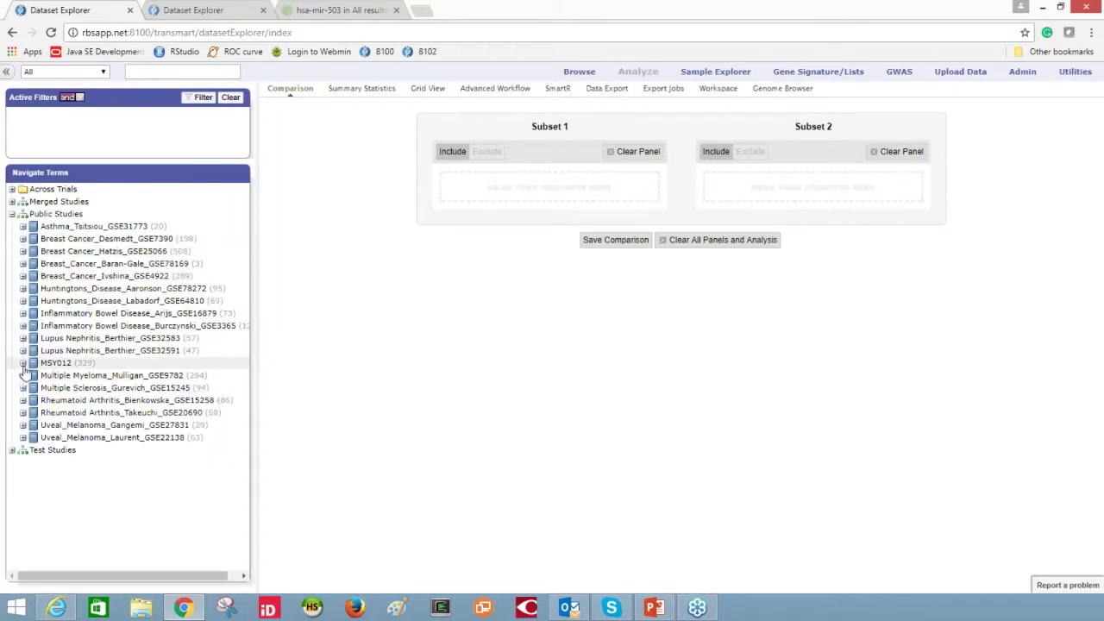
left_click(23, 363)
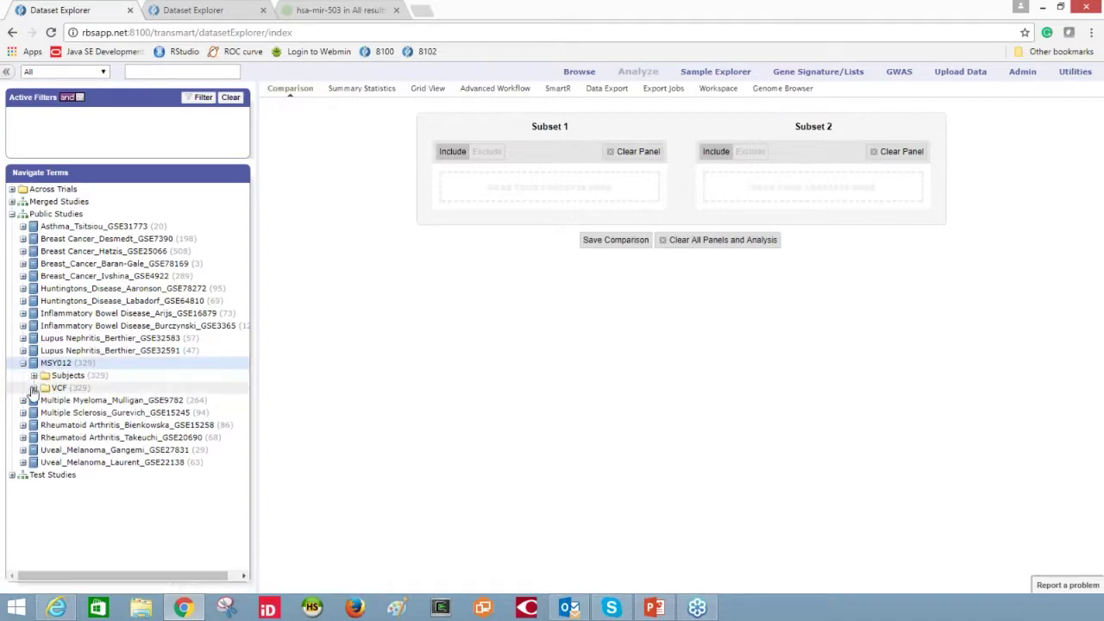
left_click(33, 388)
left_click(34, 375)
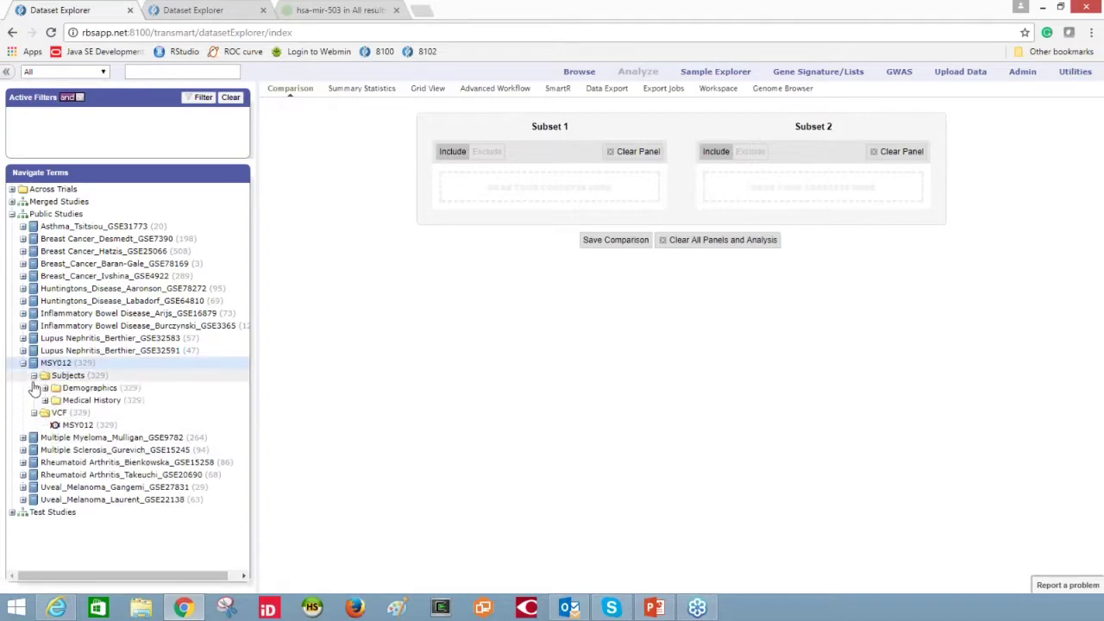
left_click(45, 400)
left_click(44, 387)
left_click(56, 401)
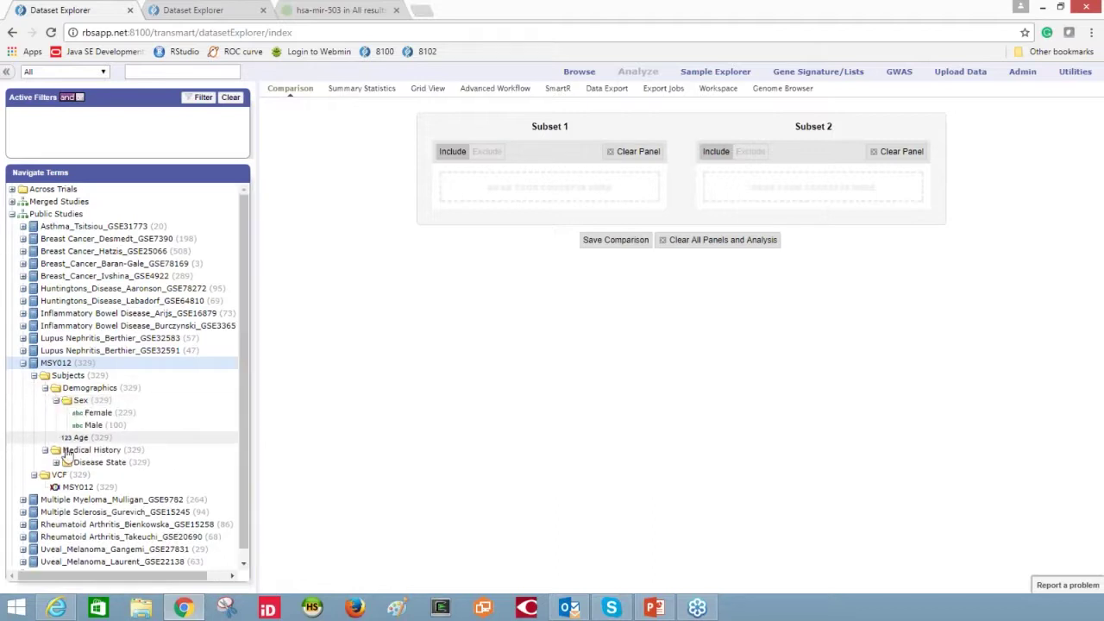
left_click(56, 462)
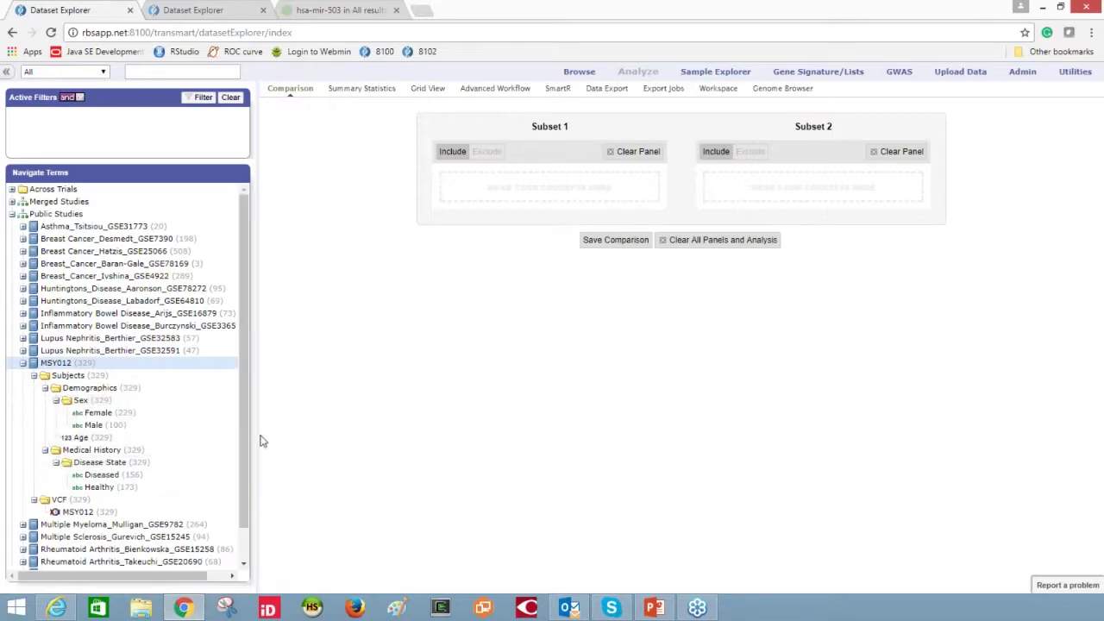
left_click_drag(257, 440, 289, 466)
scroll(287, 500, "down", 1)
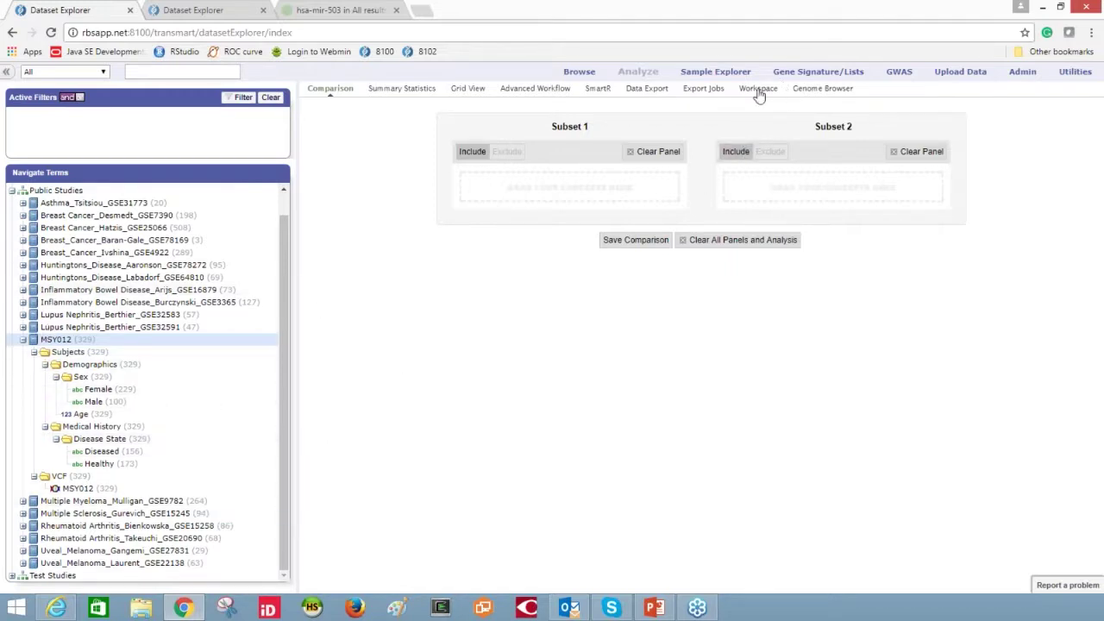
- Reset the Genome Browser to its defaults, then return to the Comparison tab
left_click(820, 93)
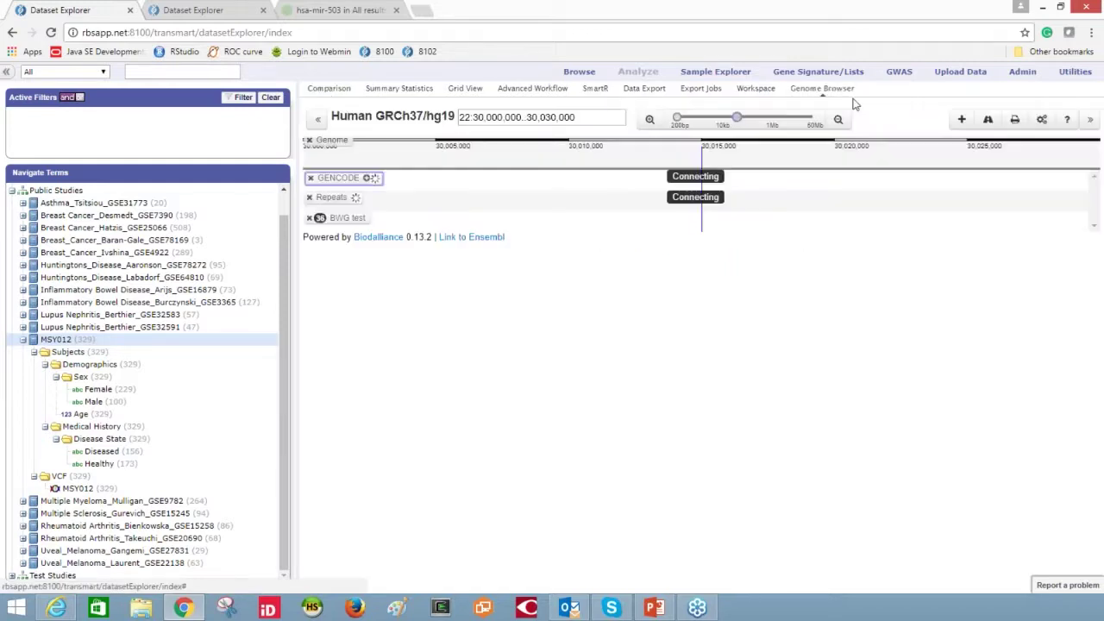
left_click(1042, 119)
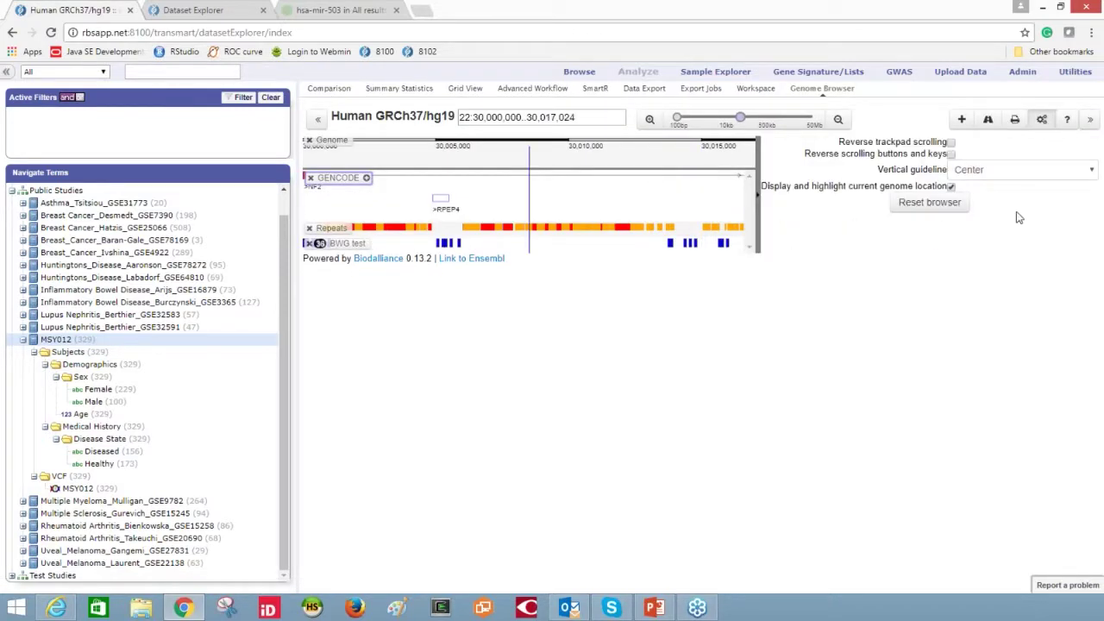
left_click(935, 207)
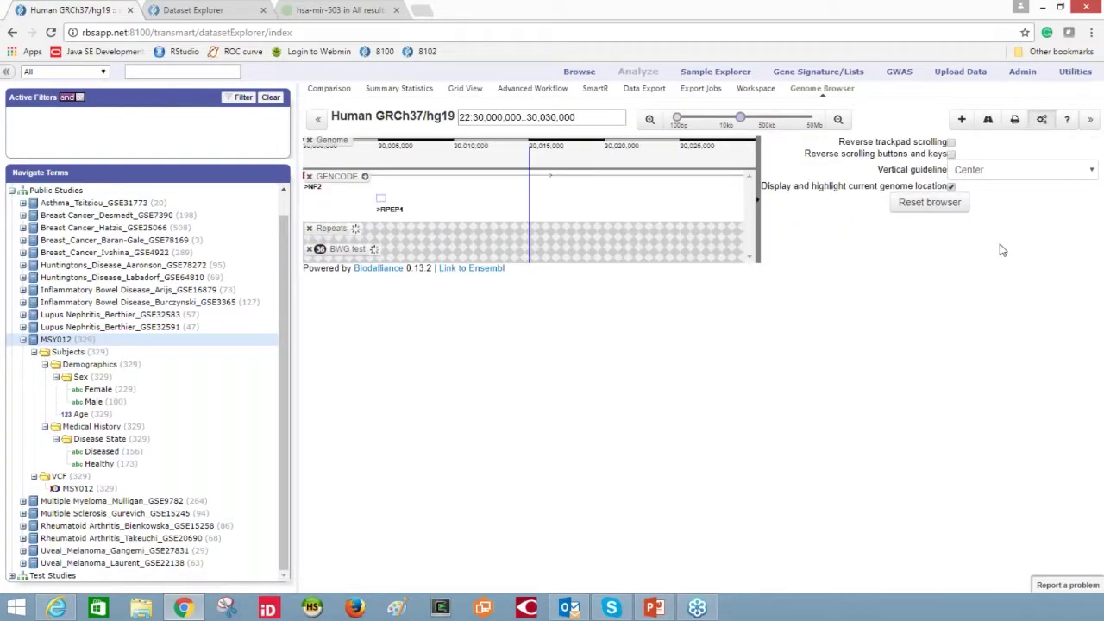
left_click(759, 198)
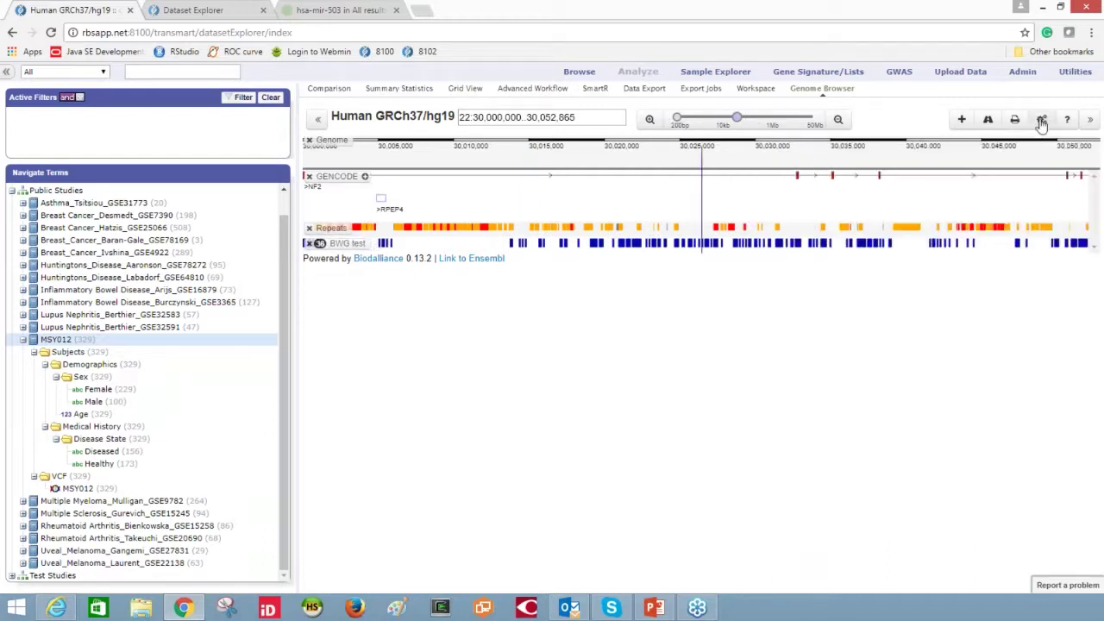
left_click(336, 90)
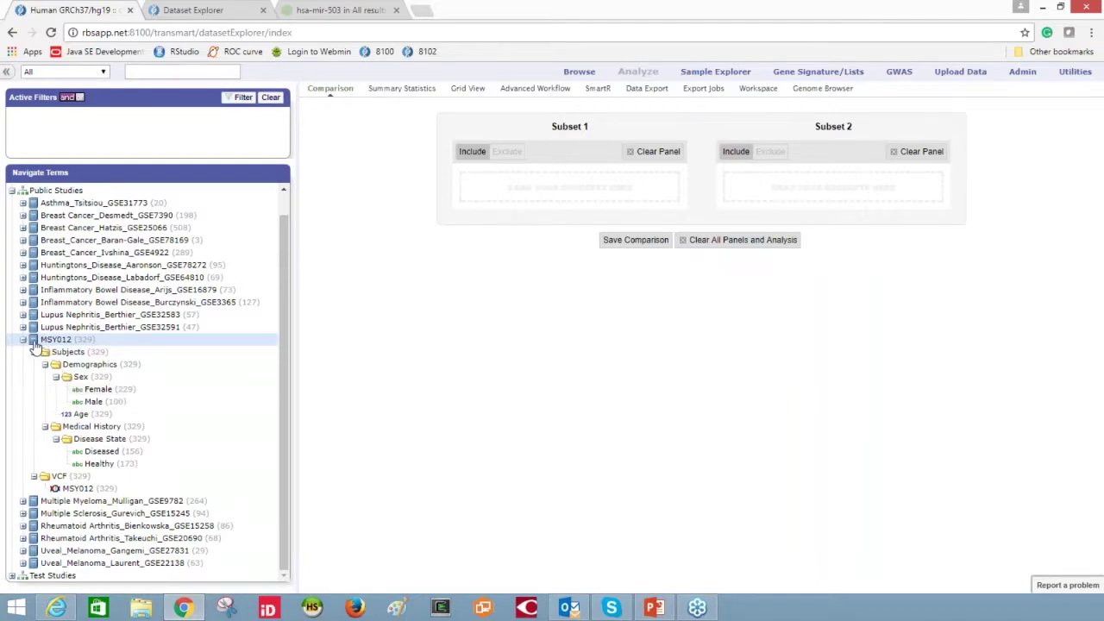
- Replace the wrongly dropped MSY012 in Subset 1 with Diseased, and put Healthy into Subset 2
left_click_drag(35, 344, 533, 202)
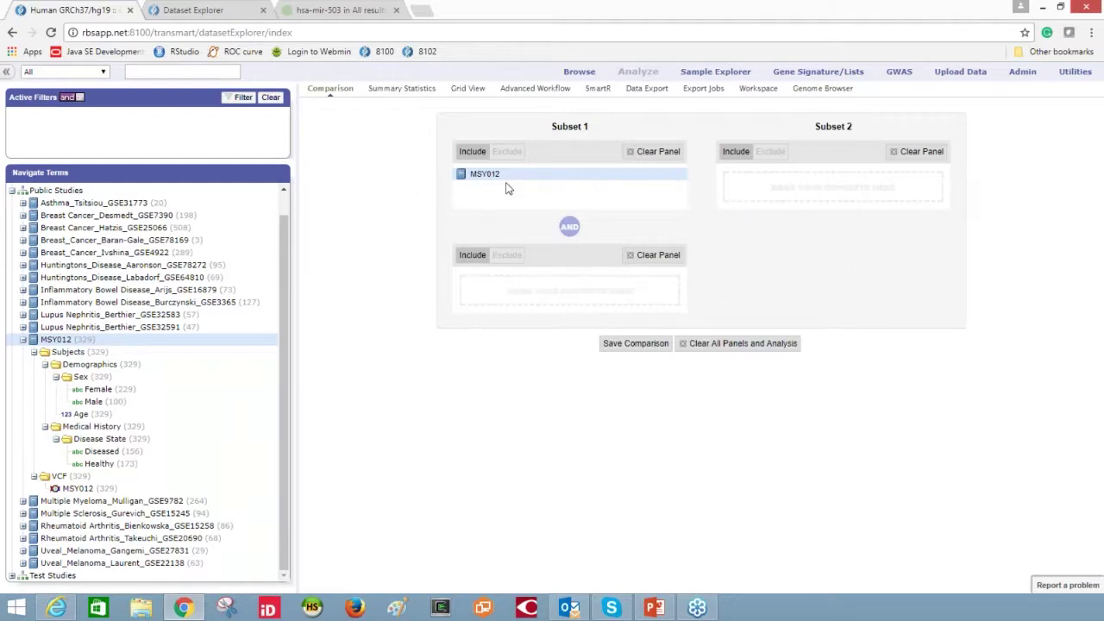
left_click(653, 151)
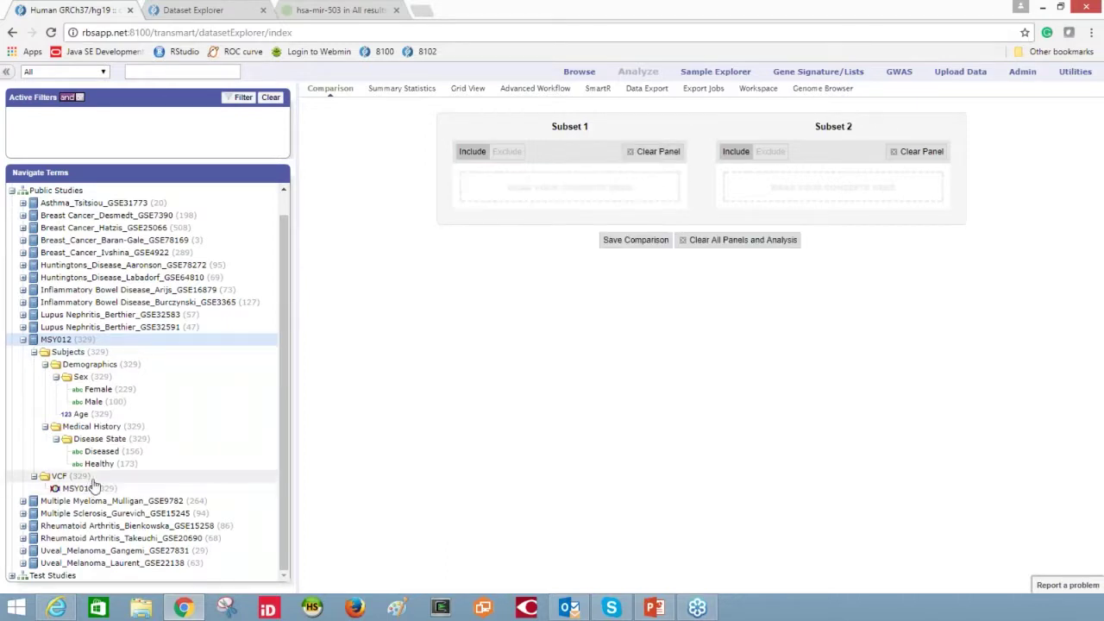
left_click_drag(103, 451, 530, 185)
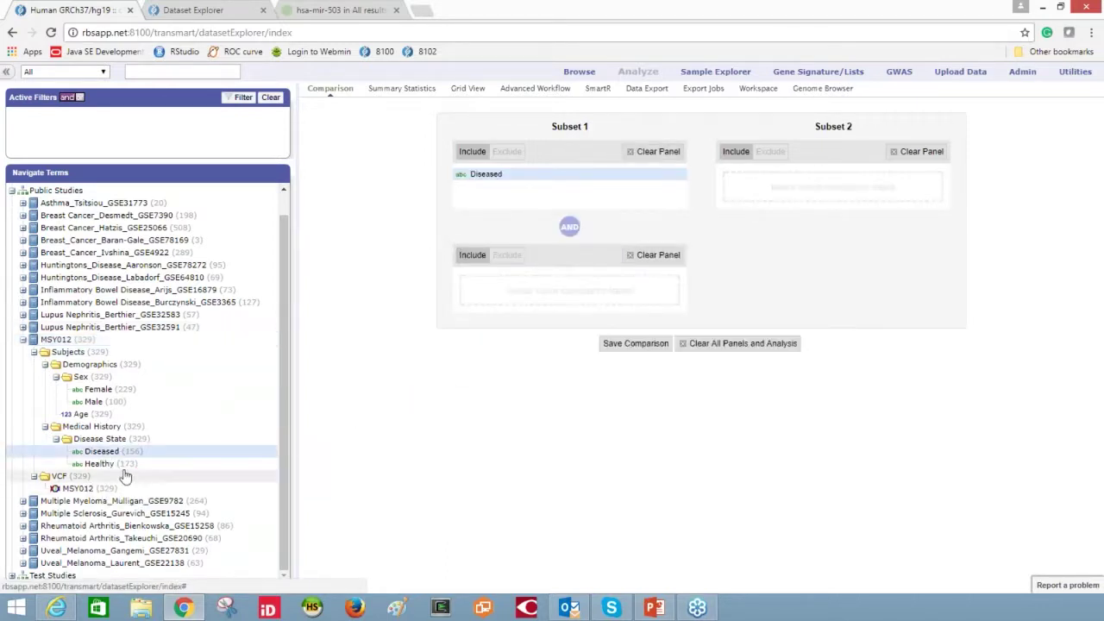
mouse_move(100, 464)
left_mouse_down()
mouse_move(759, 332)
mouse_move(826, 180)
left_mouse_up()
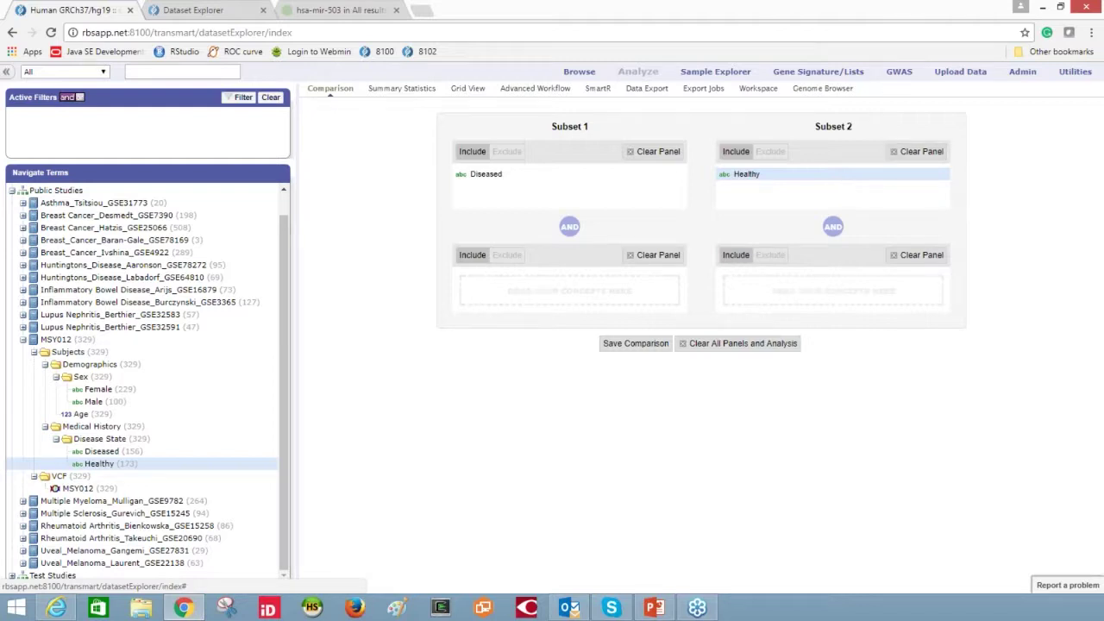
- Load the MSY012 VCF data into the Genome Browser as tracks for both subsets
left_click(821, 88)
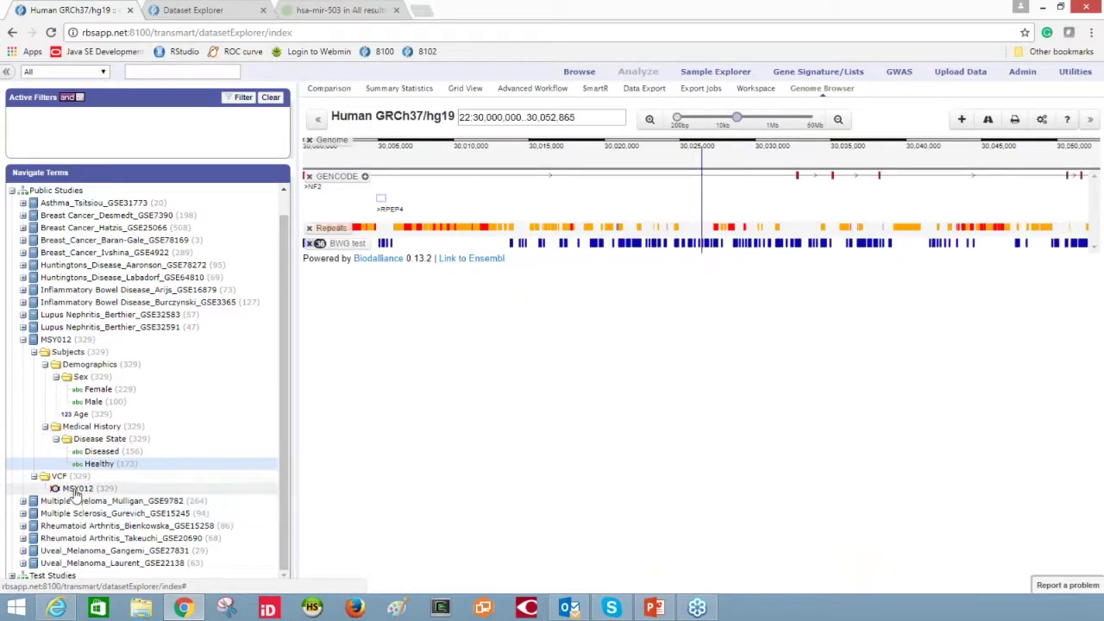
left_click_drag(76, 489, 619, 202)
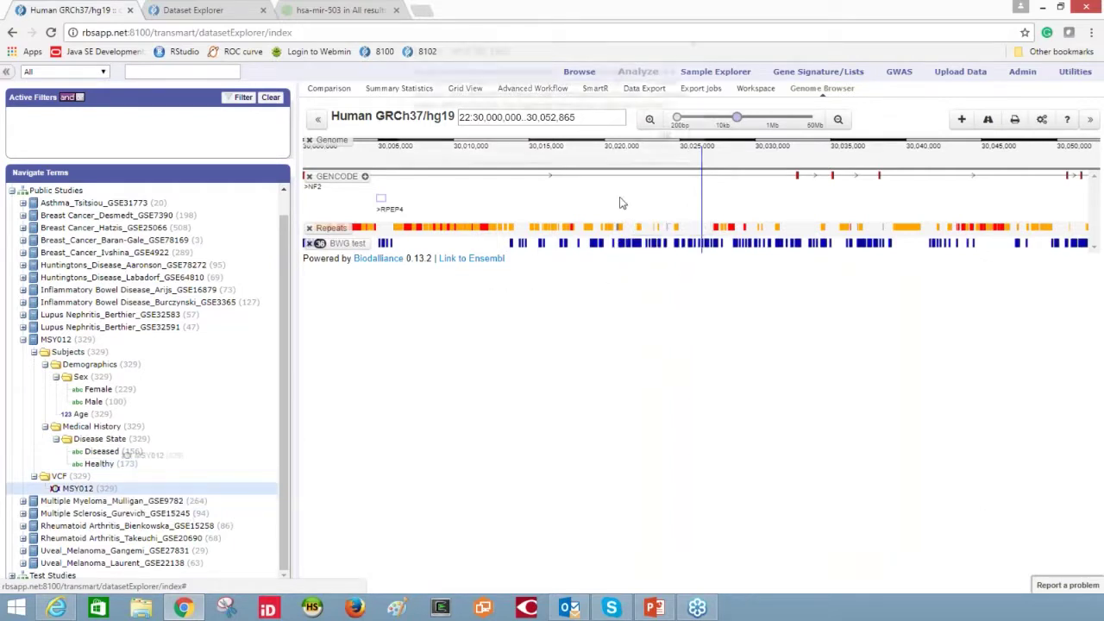
left_click(664, 145)
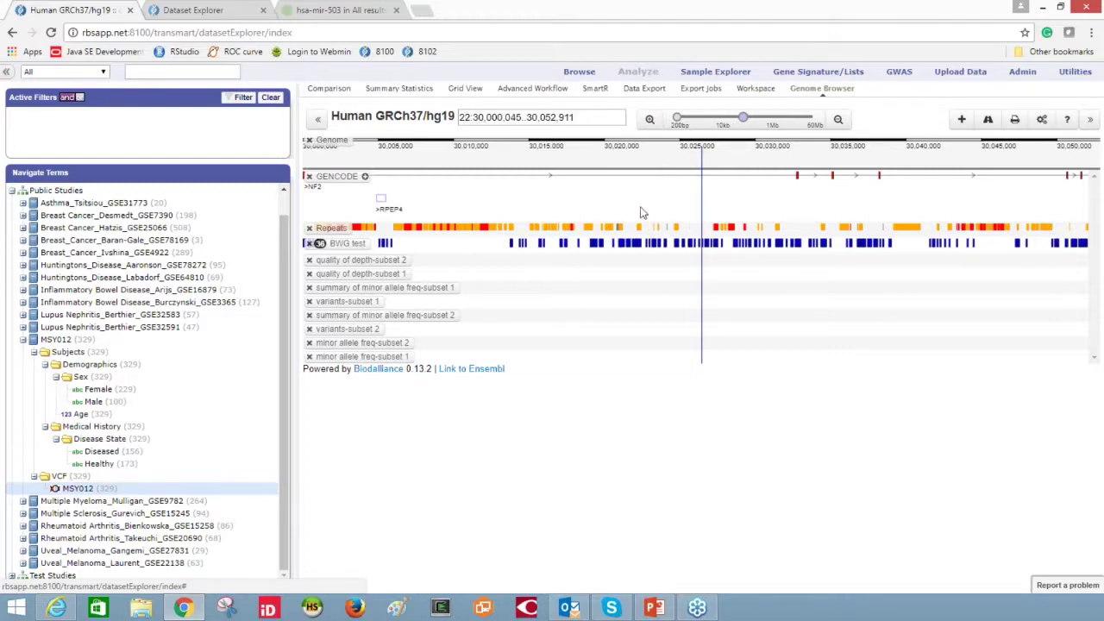
- Pan the view and replace the location box text with PARK7
left_click_drag(538, 215, 772, 210)
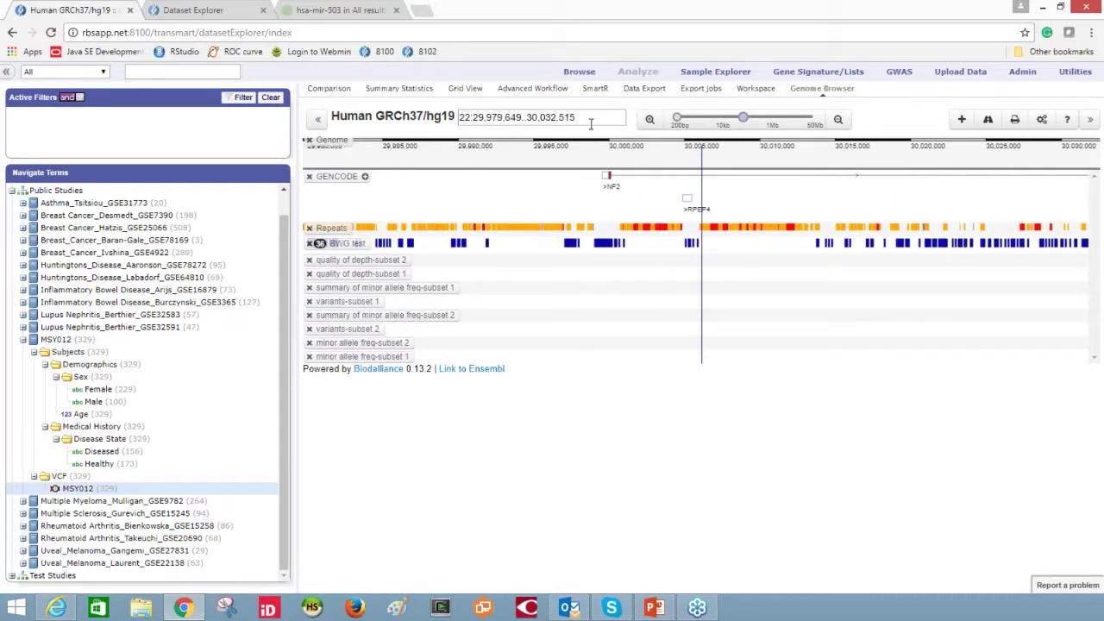
left_click_drag(587, 114, 448, 109)
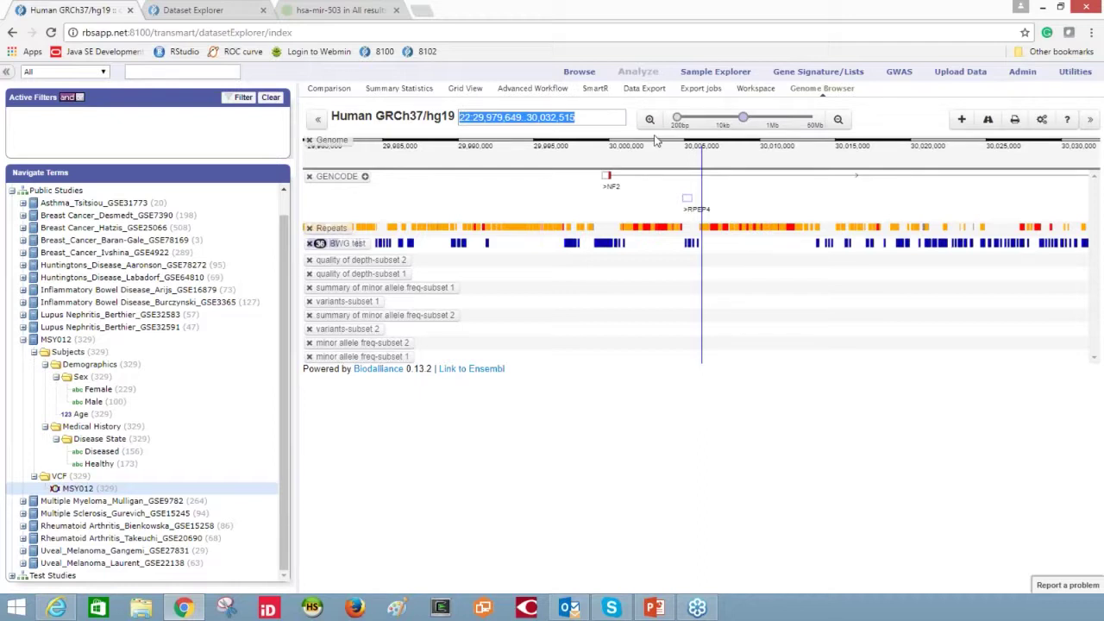
type("PARK7")
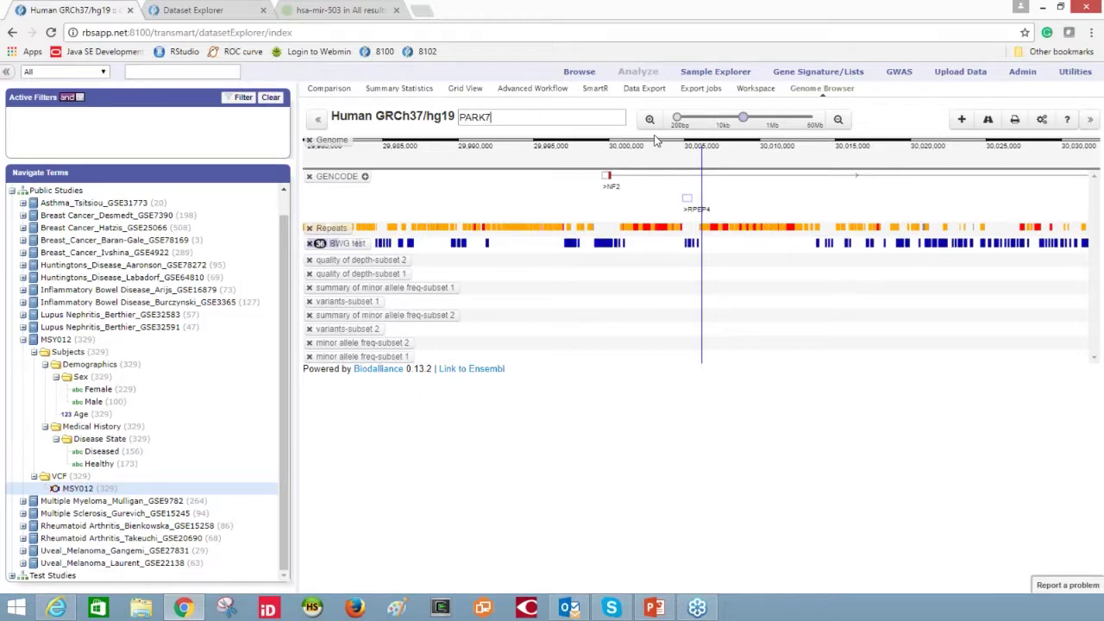
- Jump to PARK7, then zoom and pan to 1:8,013,926..8,041,002 showing both subsets' variants
key("Return")
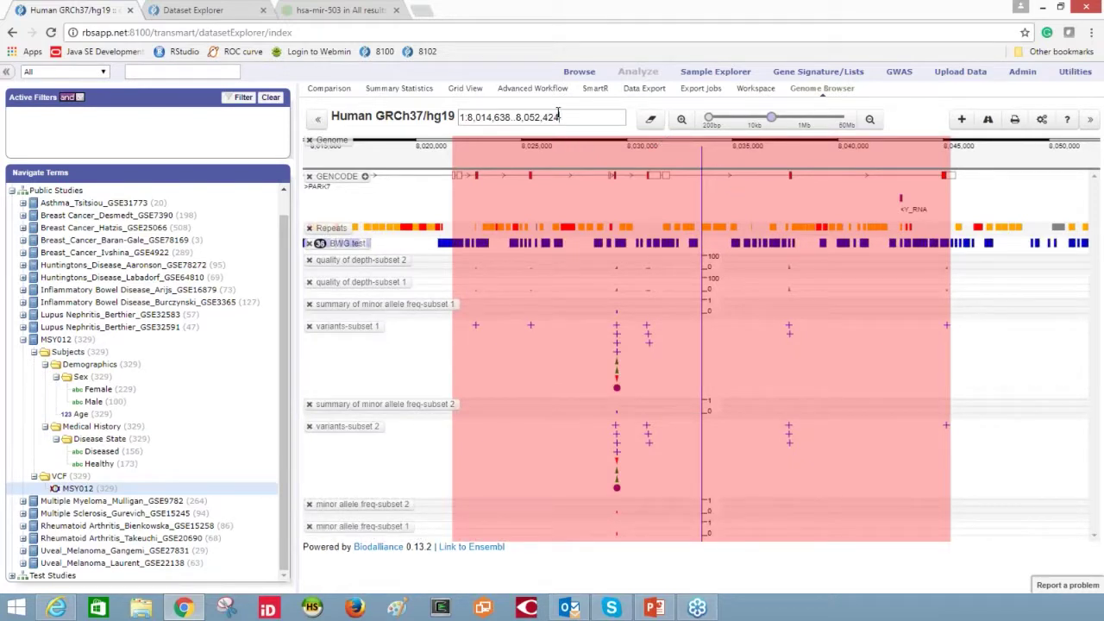
left_click(651, 119)
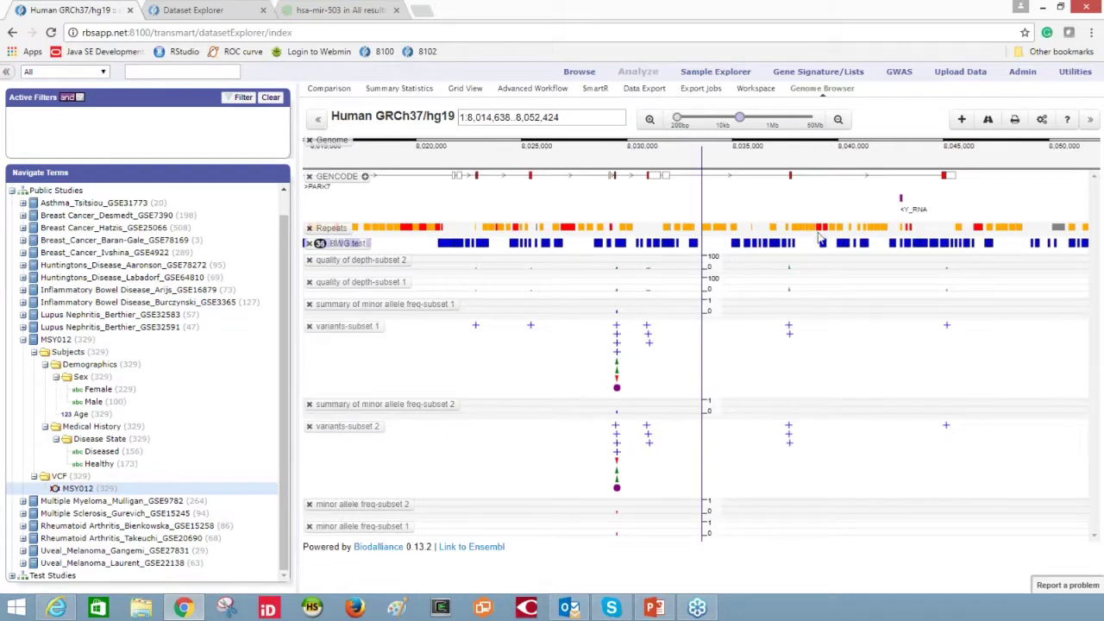
left_click(650, 119)
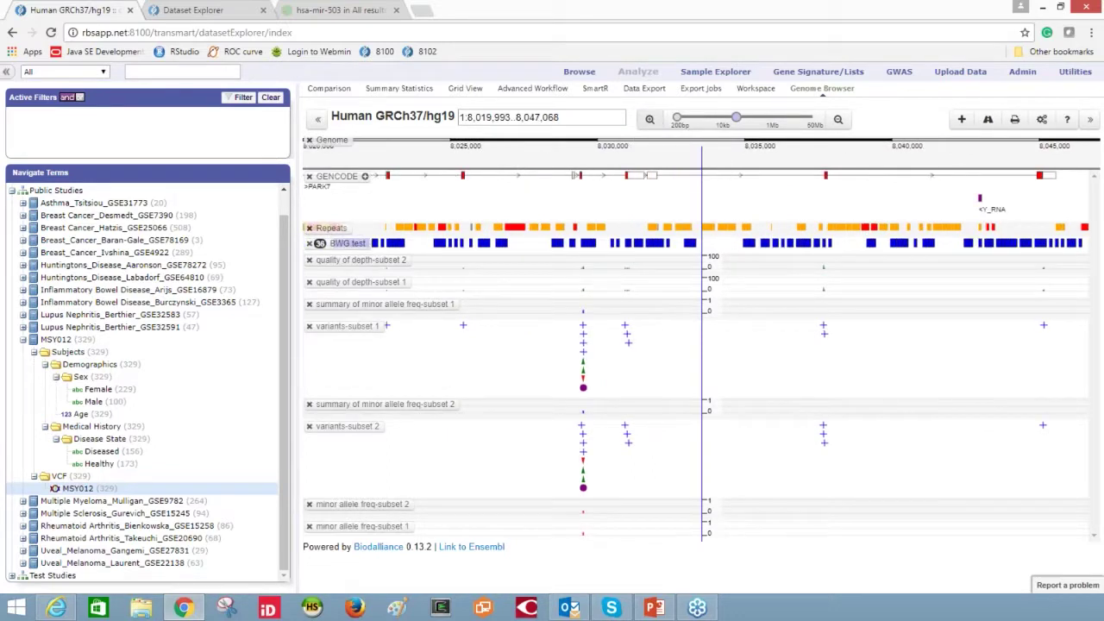
left_click_drag(800, 285, 762, 282)
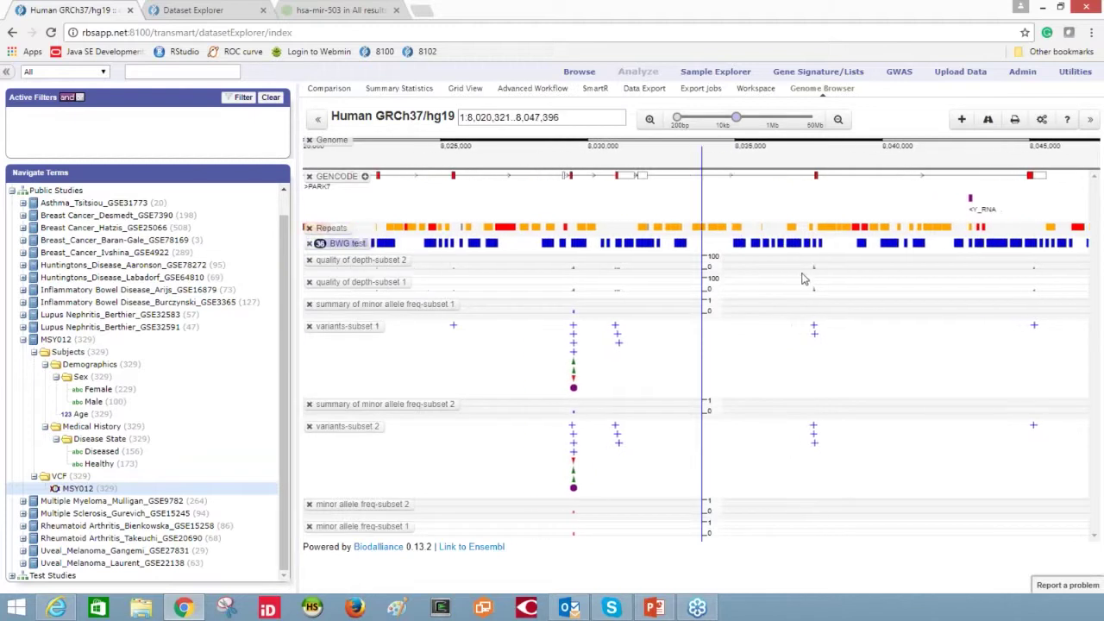
left_click_drag(802, 278, 820, 271)
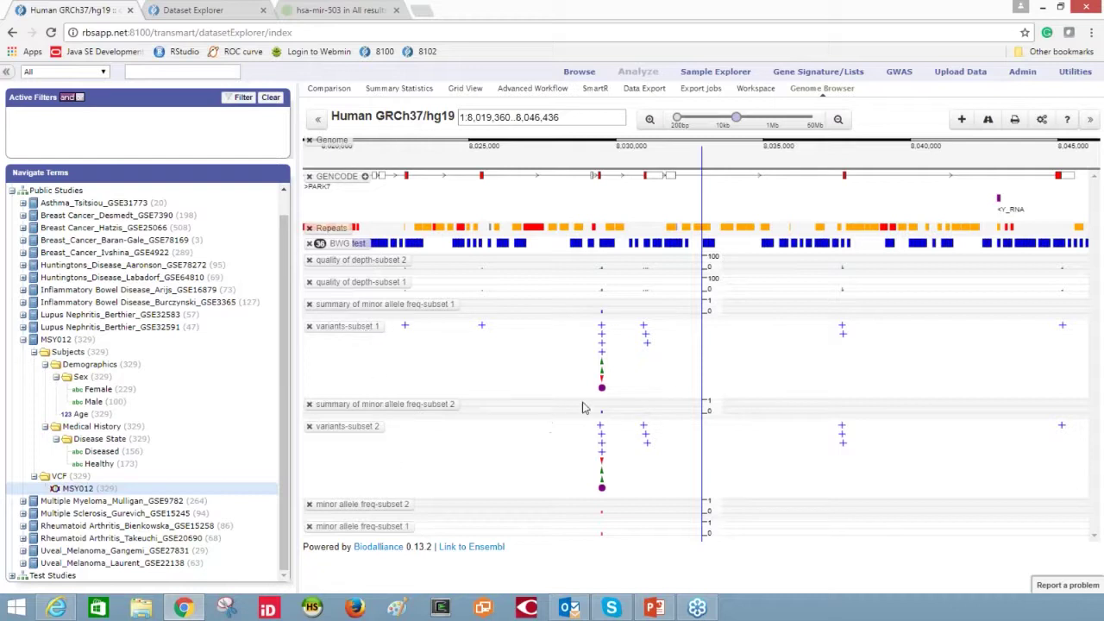
left_click_drag(476, 365, 546, 369)
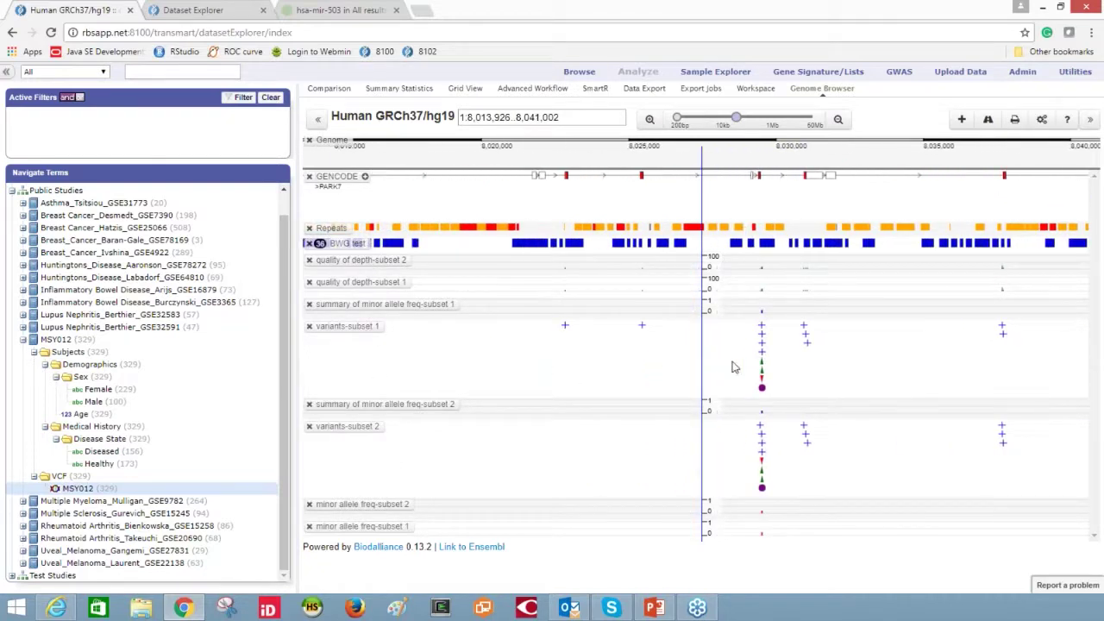
left_click(642, 326)
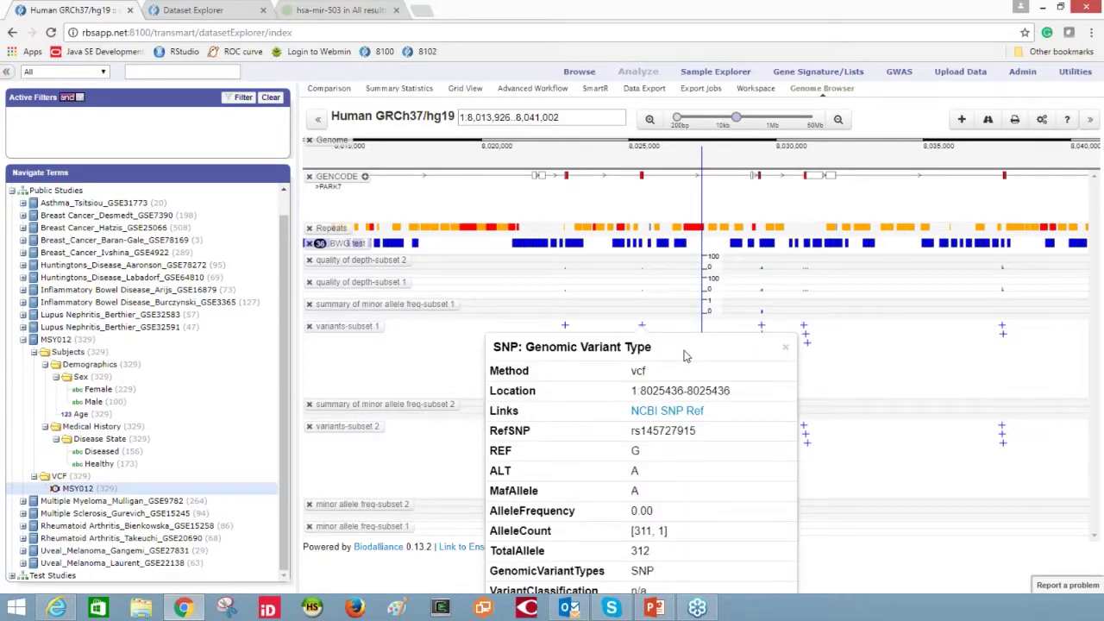
left_click_drag(695, 345, 801, 215)
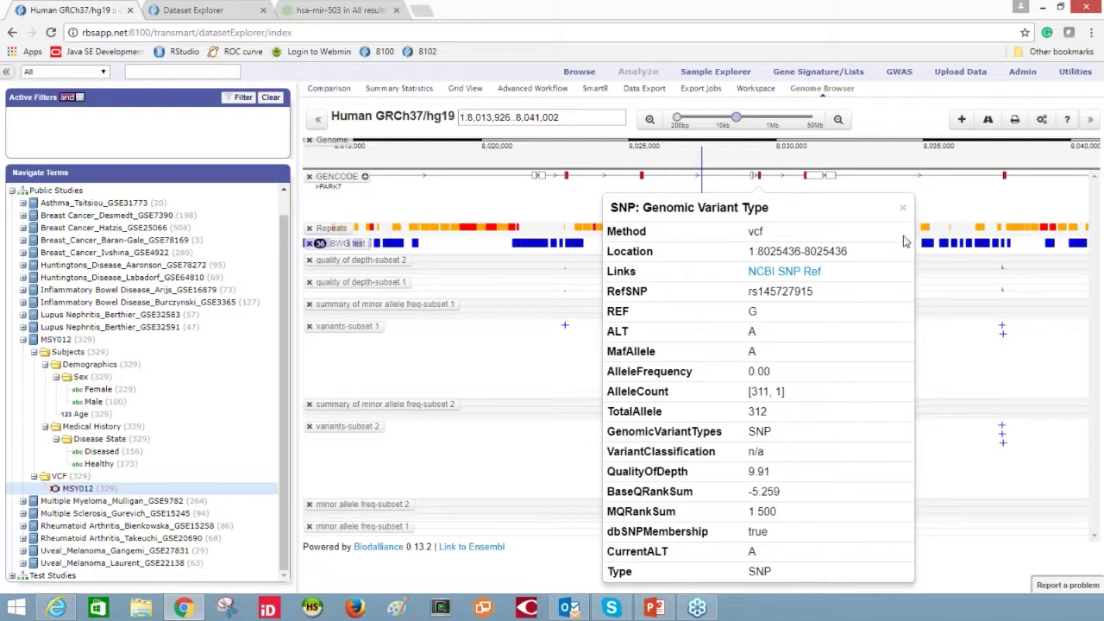
left_click(902, 208)
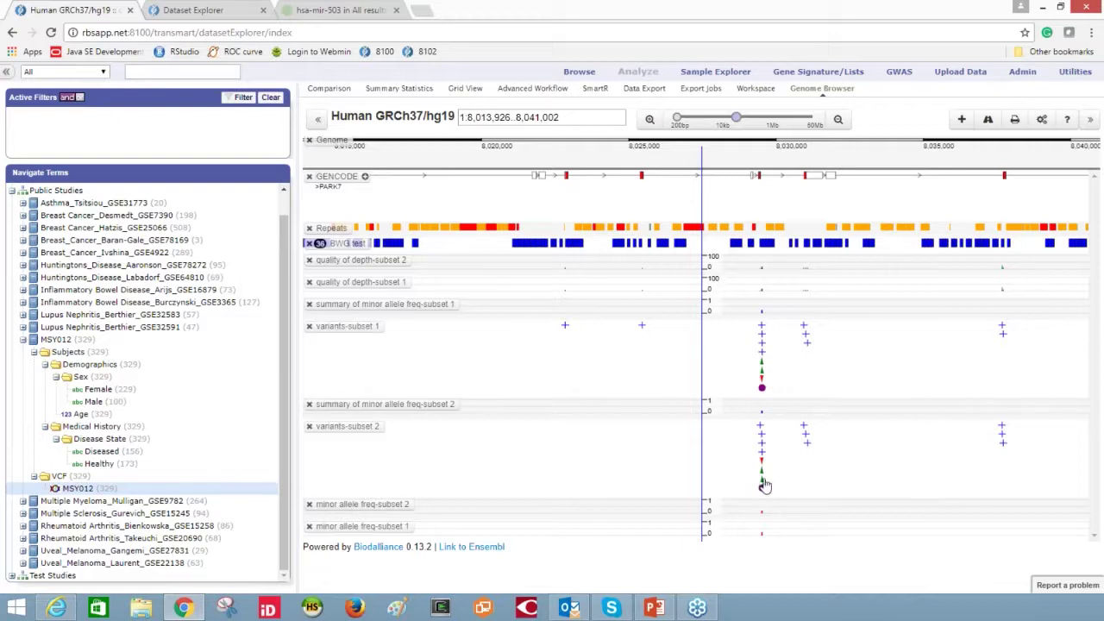
left_click(762, 366)
left_click_drag(827, 385, 885, 157)
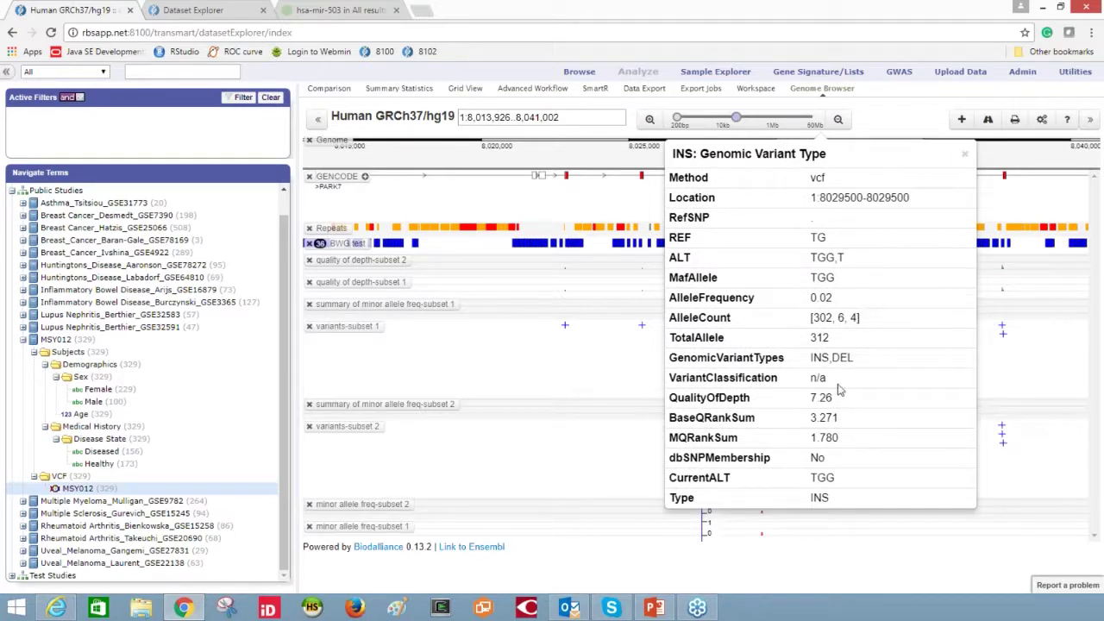
left_click(964, 158)
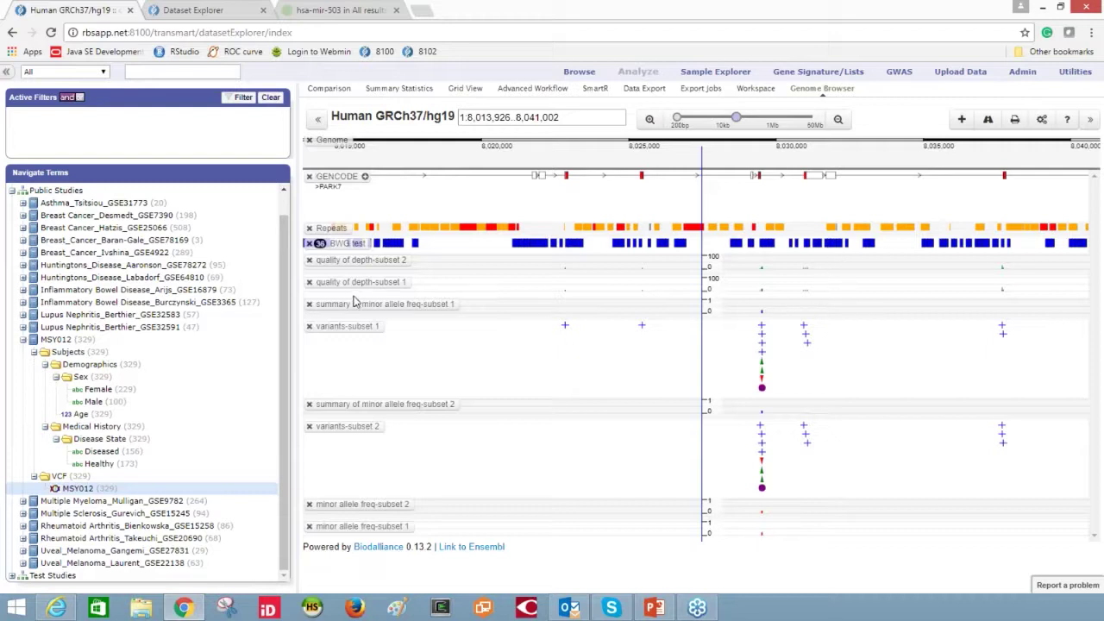
- Set the quality of depth-subset 1 track height to 200 in its track settings
left_click(380, 286)
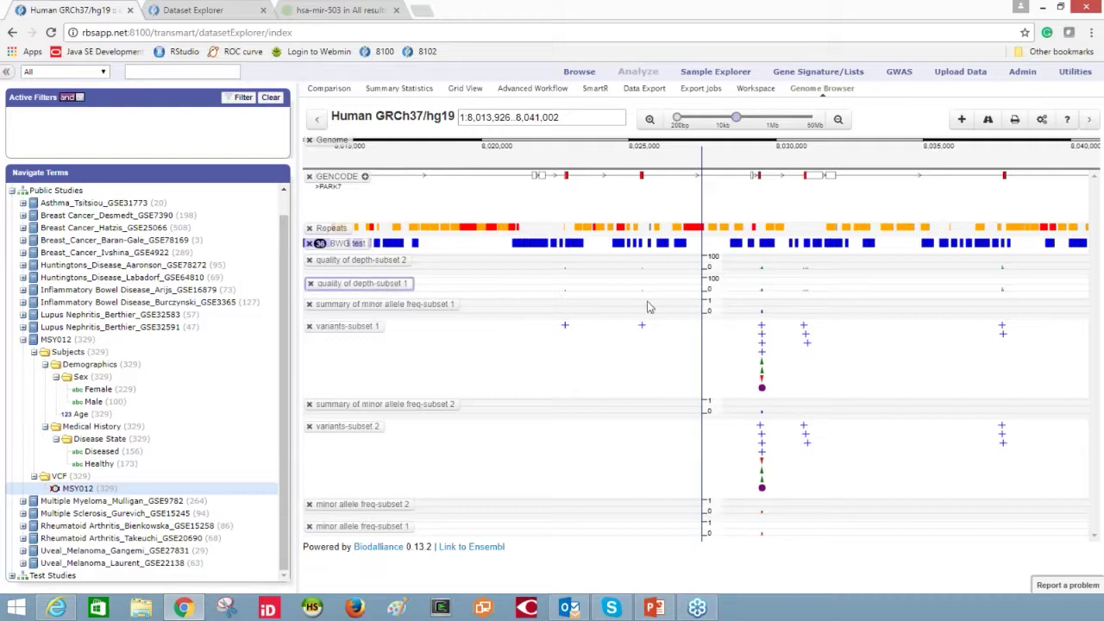
left_click(988, 121)
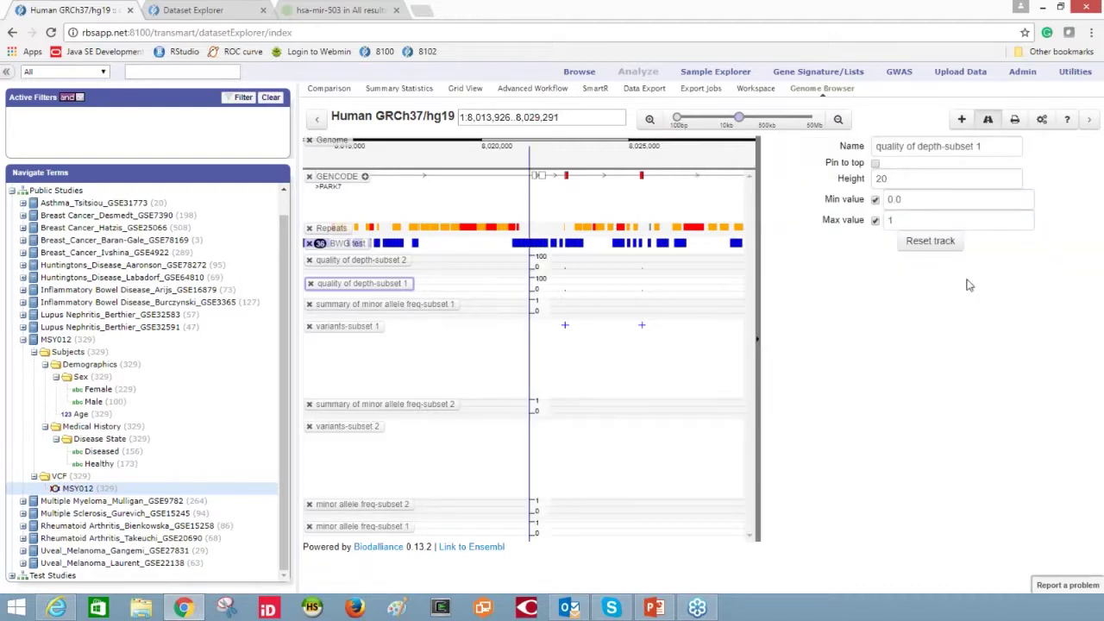
left_click_drag(900, 178, 881, 178)
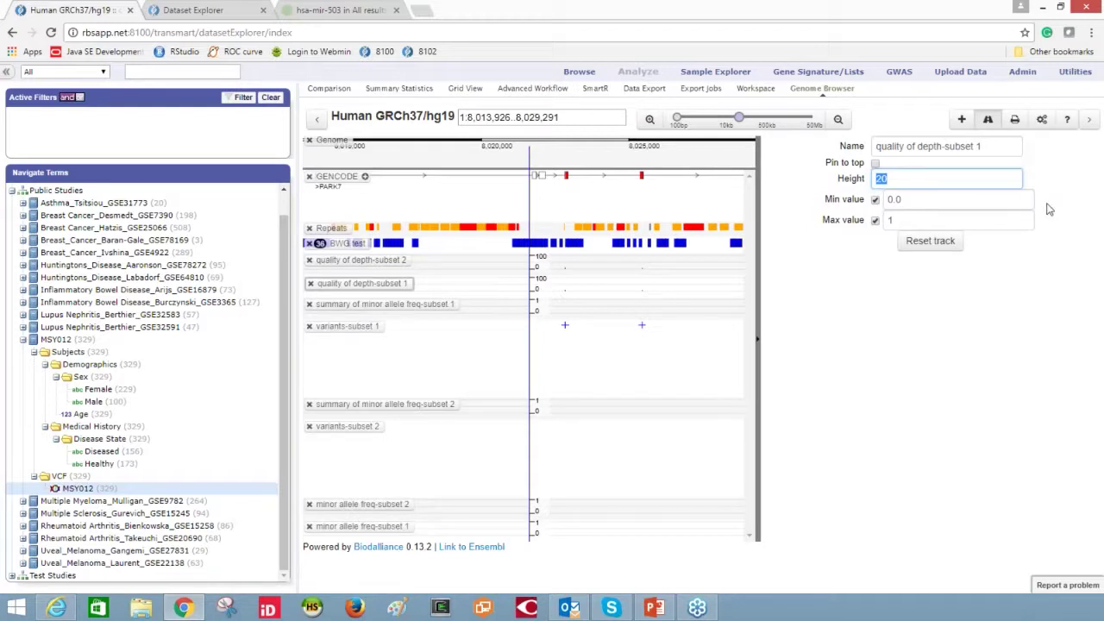
type("100")
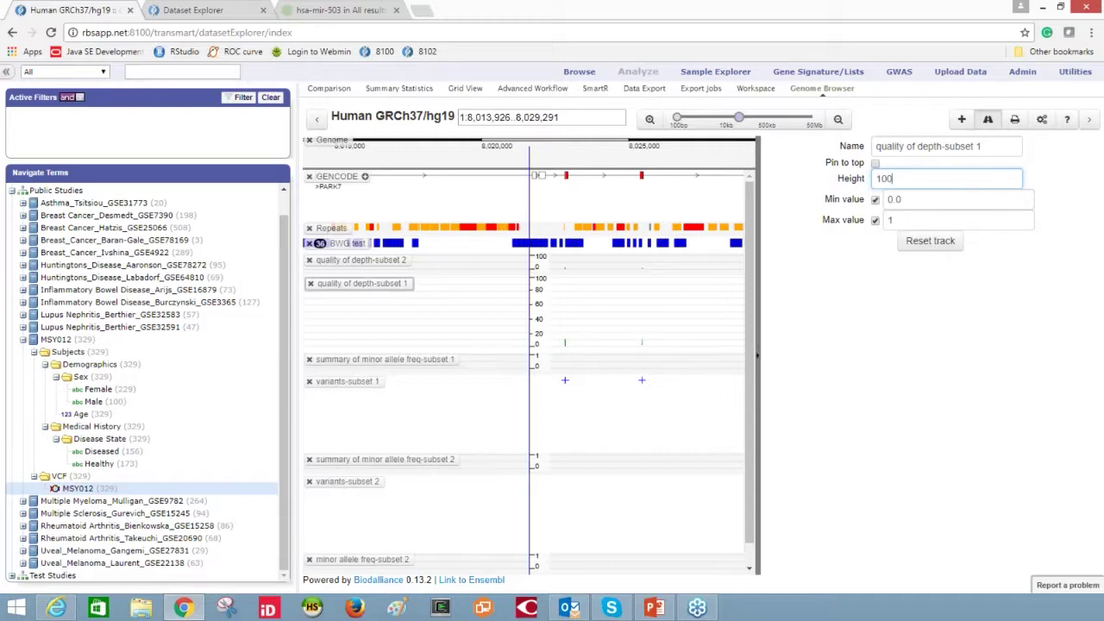
left_click_drag(486, 308, 375, 316)
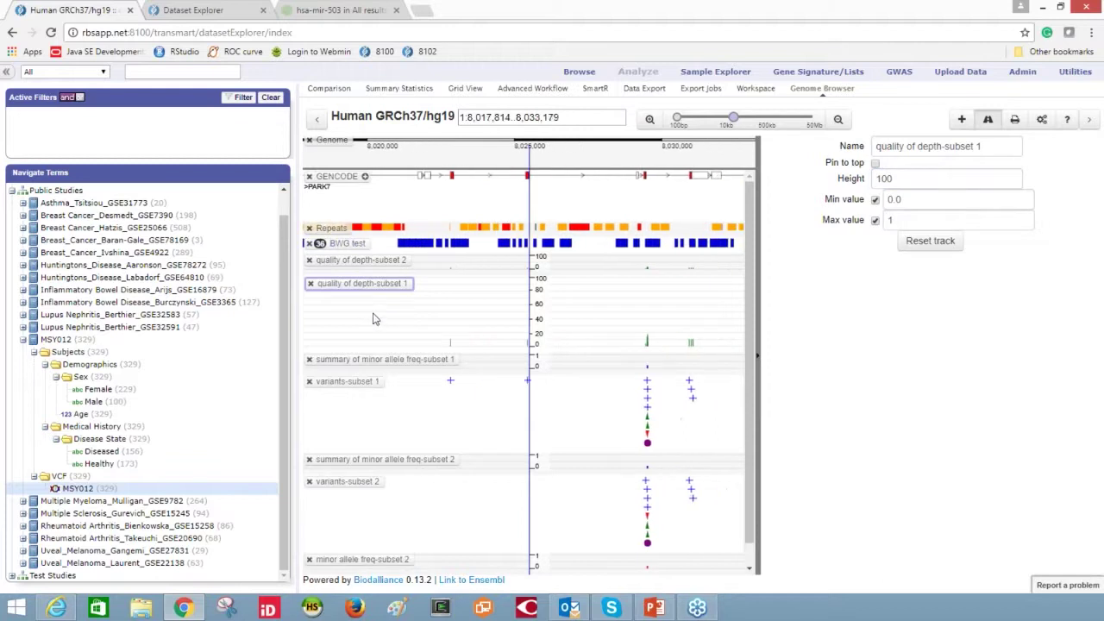
left_click_drag(611, 316, 581, 313)
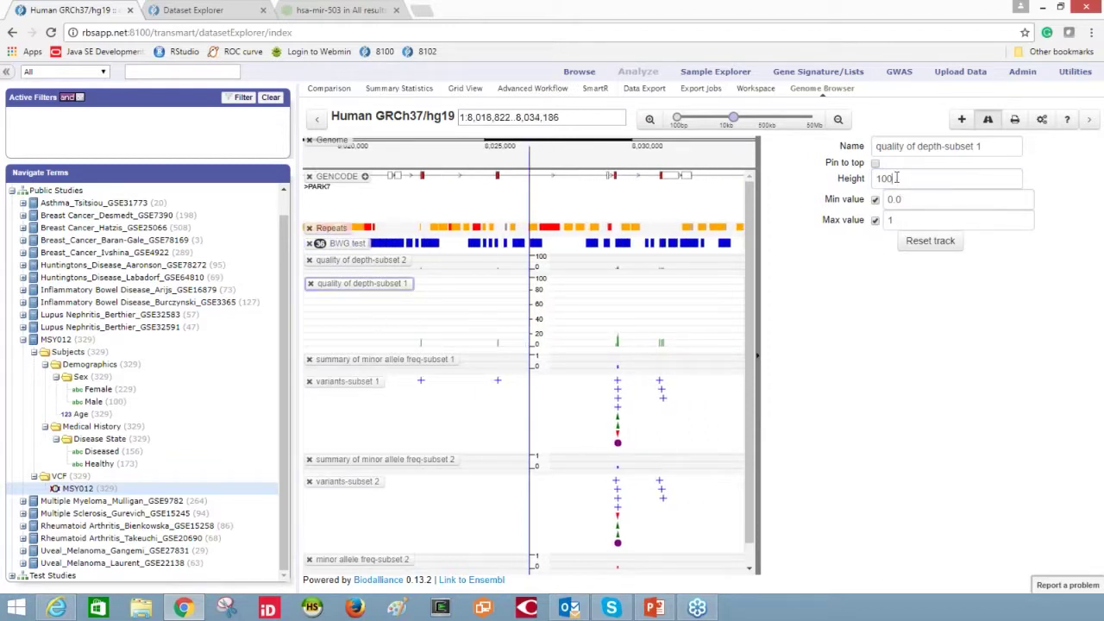
left_click_drag(897, 179, 830, 177)
type("200")
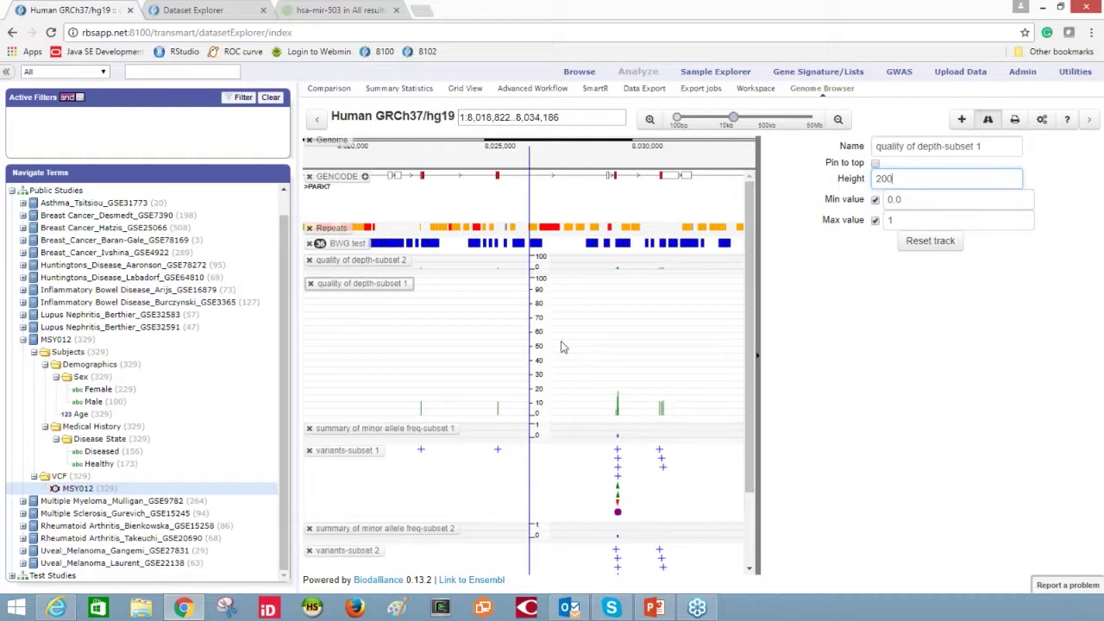
left_click(422, 415)
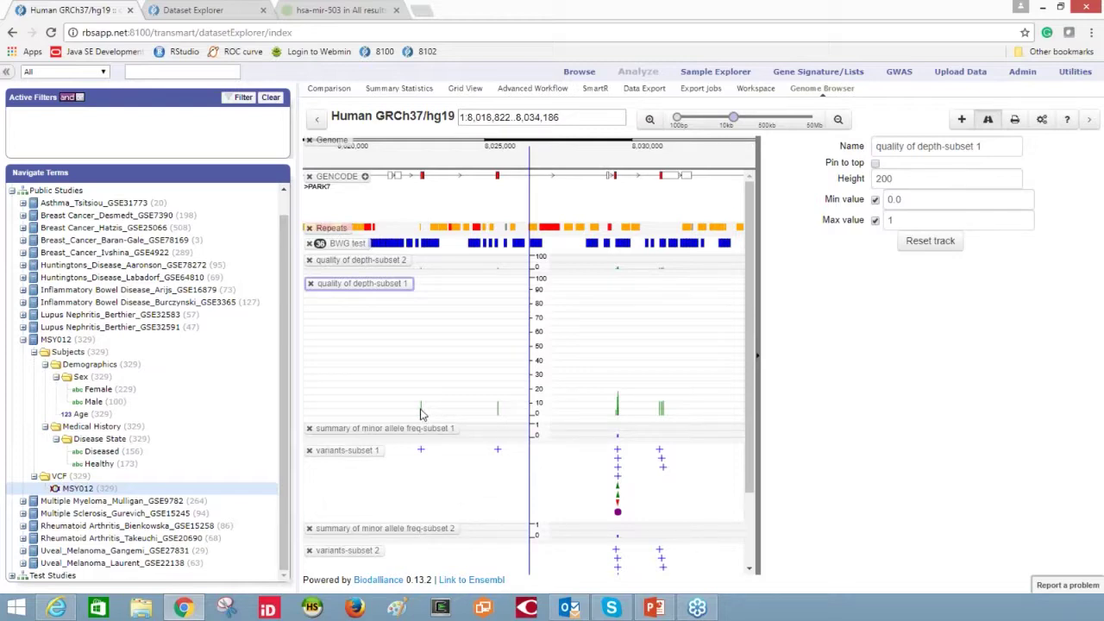
- Inspect the quality of depth details for a green bar, then close them
left_click(422, 415)
left_click_drag(438, 437, 705, 180)
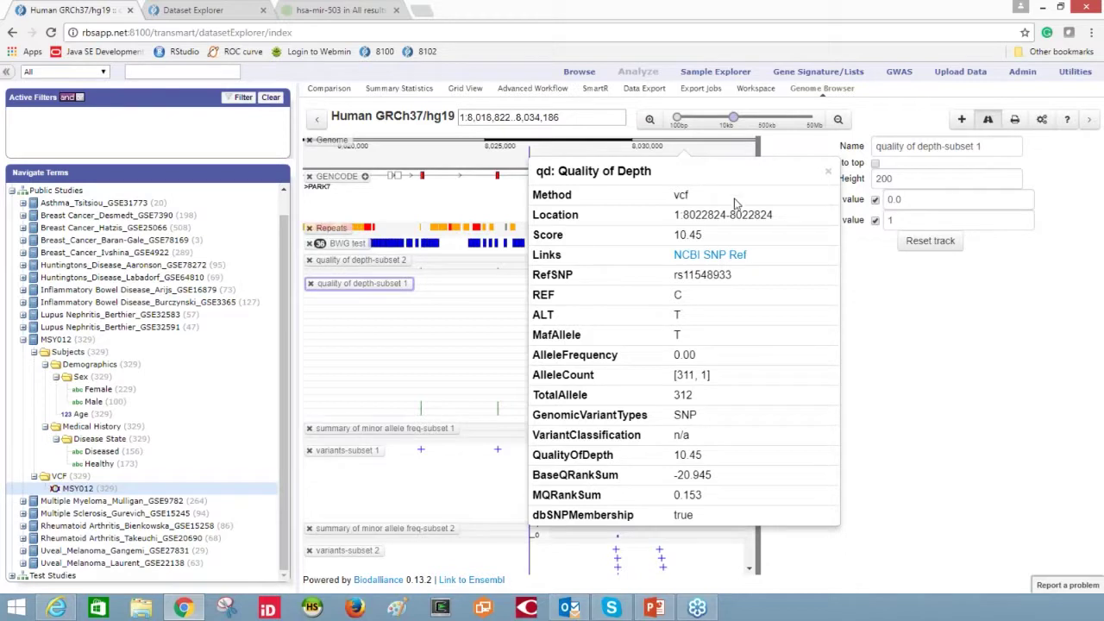
left_click(828, 176)
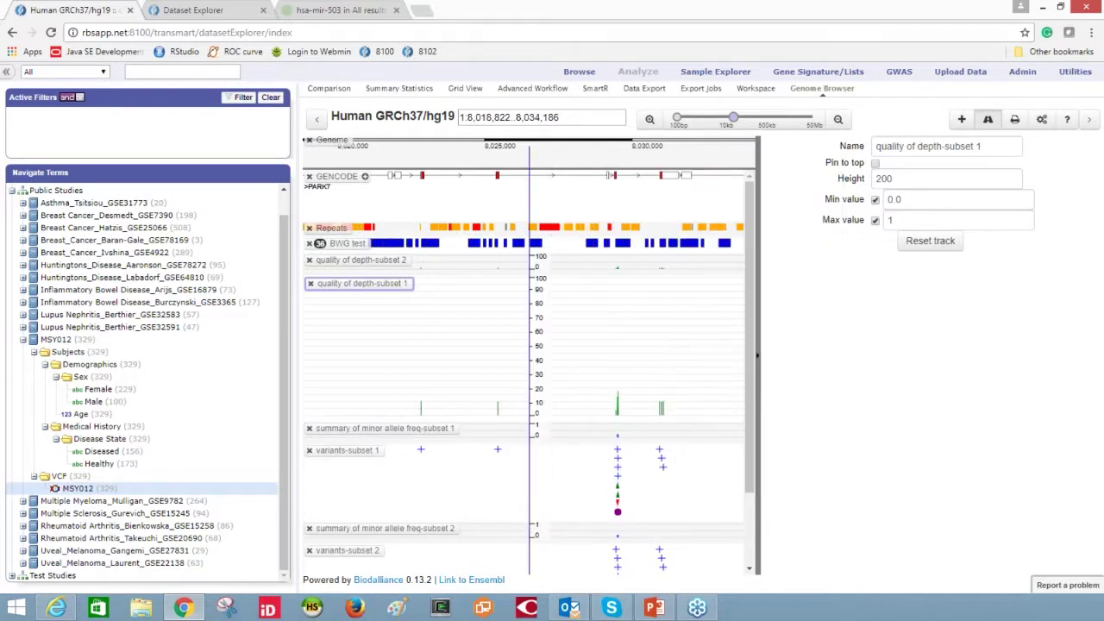
- Collapse the track settings so the browser widens, and scroll the Navigate Terms tree
left_click(759, 362)
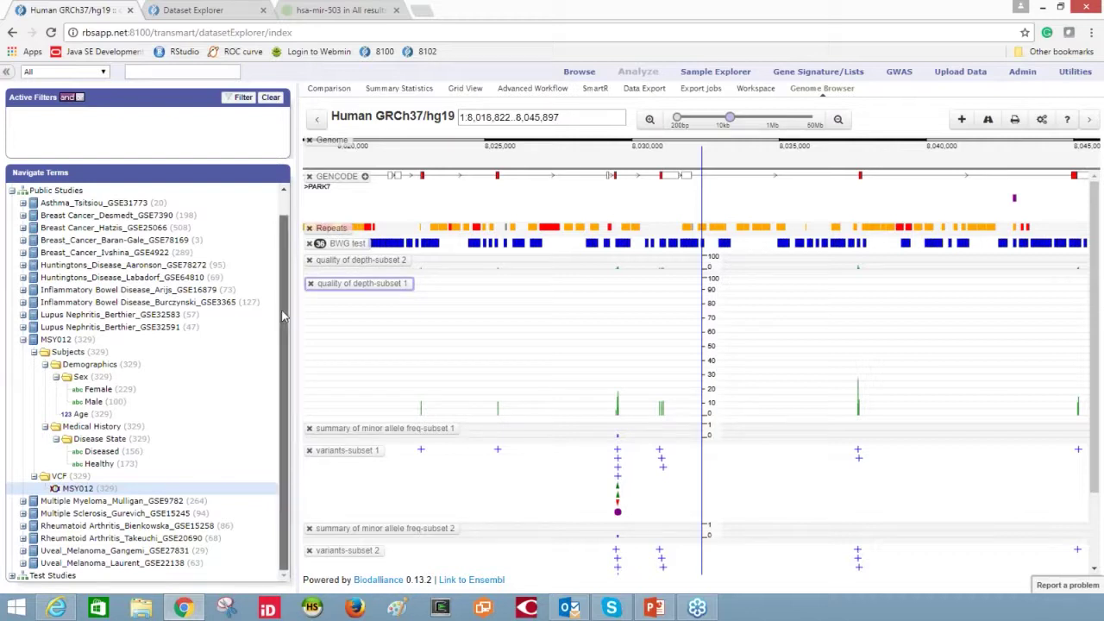
left_click_drag(283, 316, 290, 285)
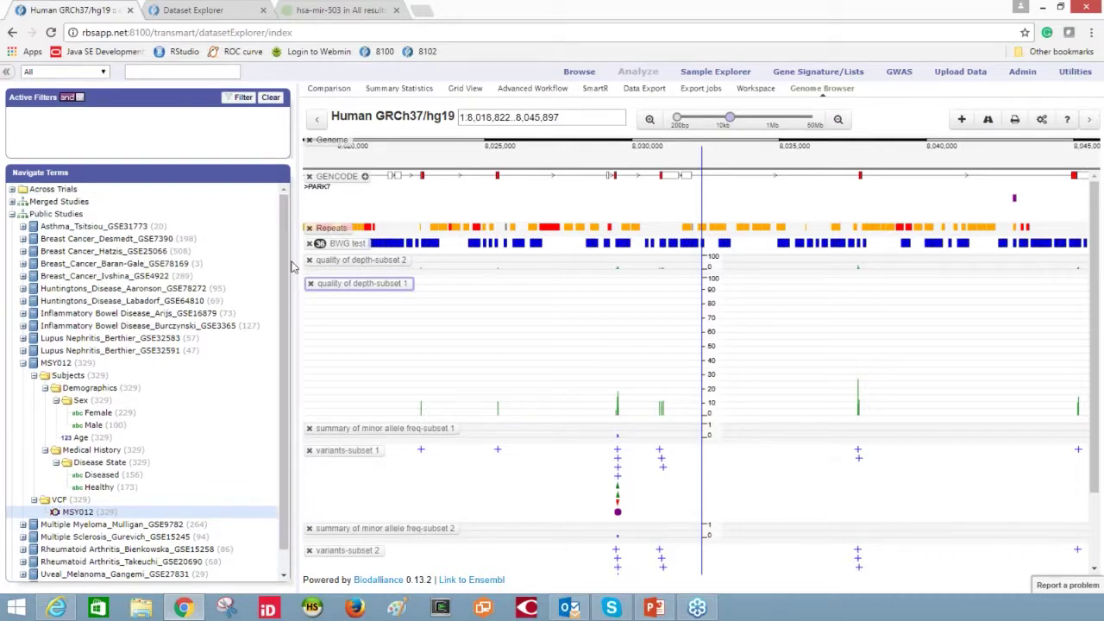
left_click_drag(288, 272, 287, 339)
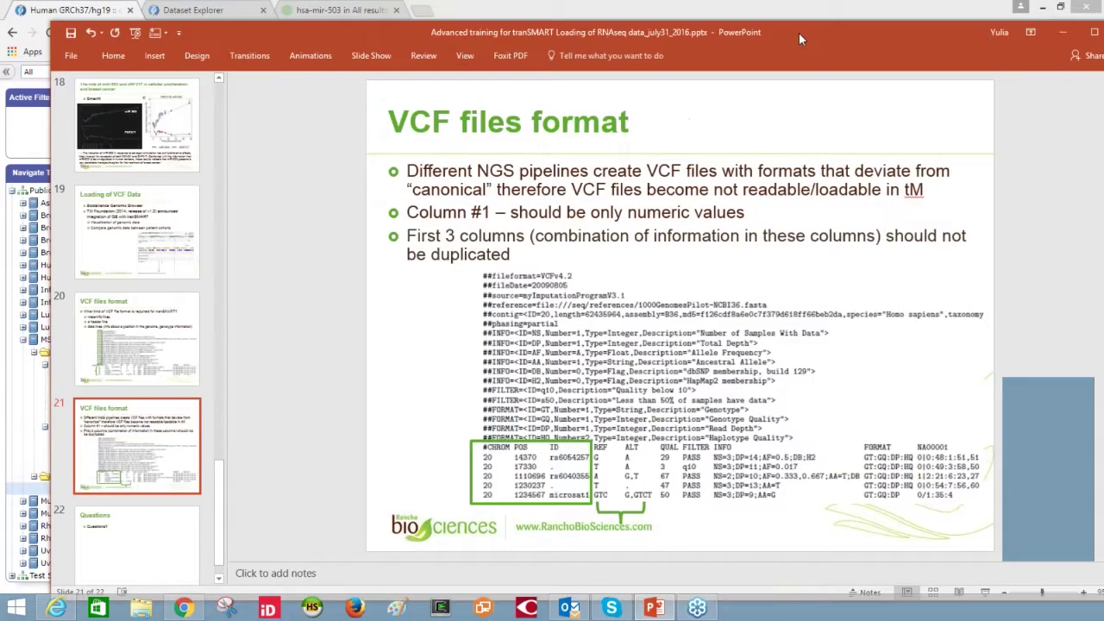
- Go to slide 3 with the tranSMART wiki and tMDataLoader links; nudge the window up-left
left_click_drag(205, 496, 244, 130)
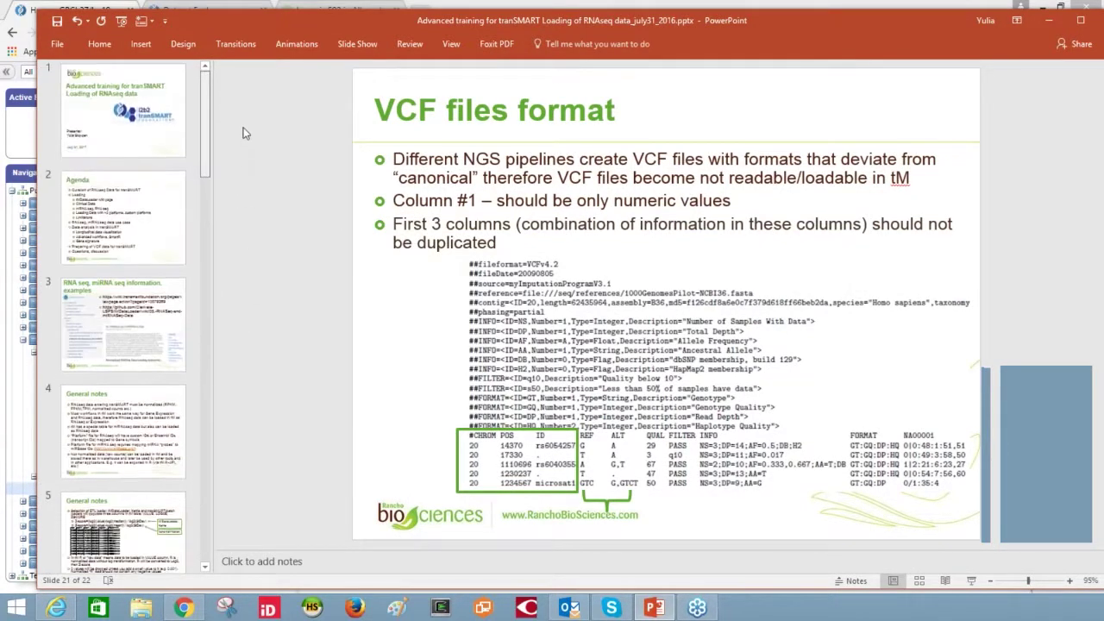
left_click(139, 333)
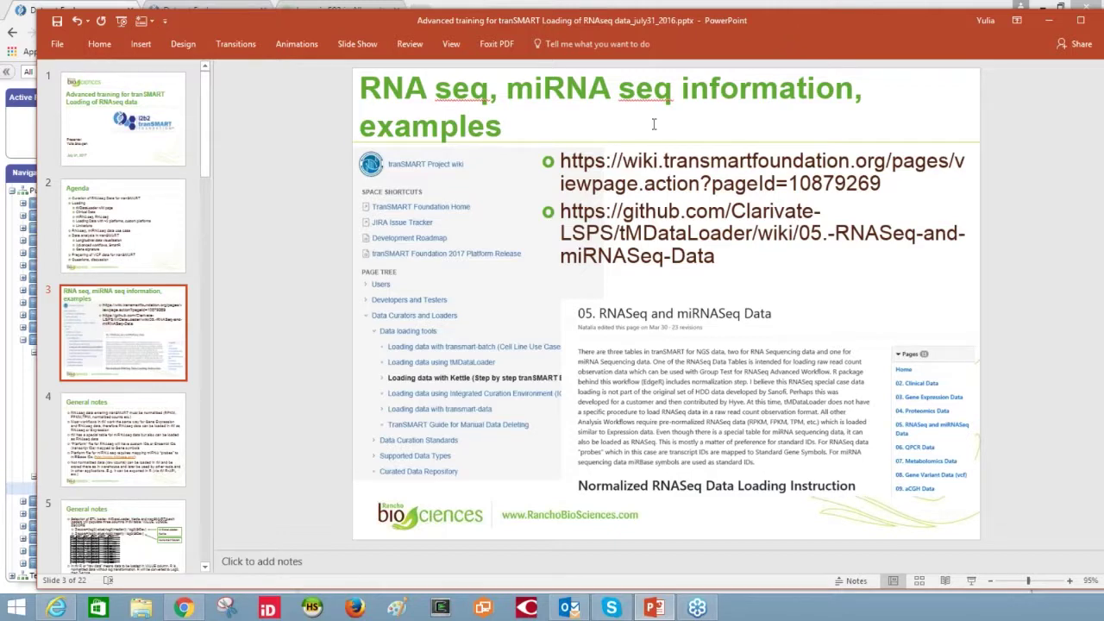
left_click_drag(830, 26, 809, 21)
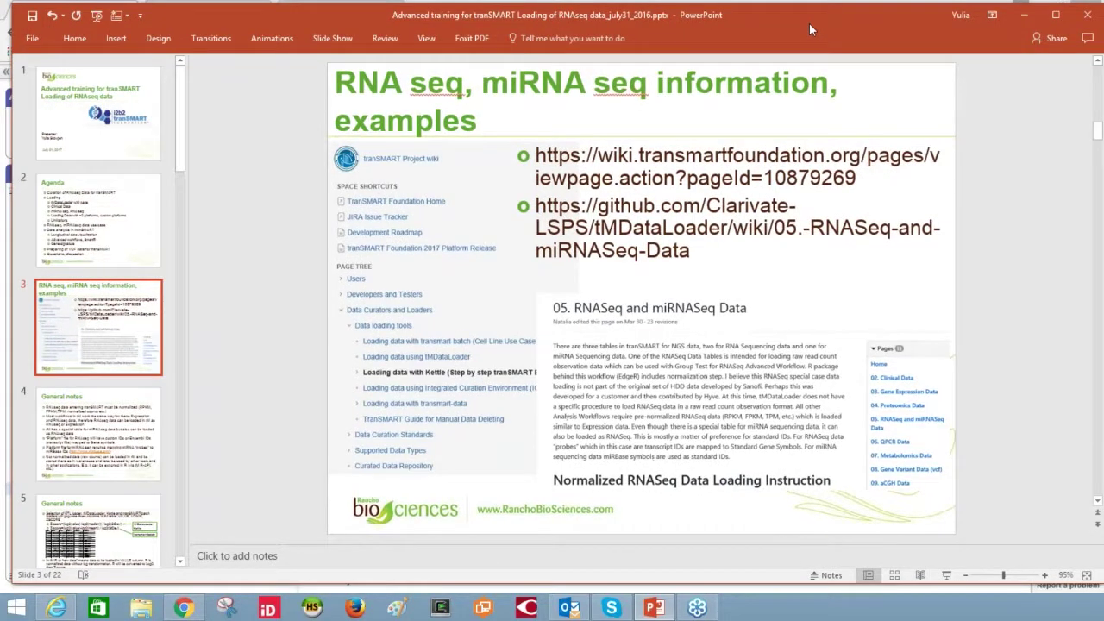